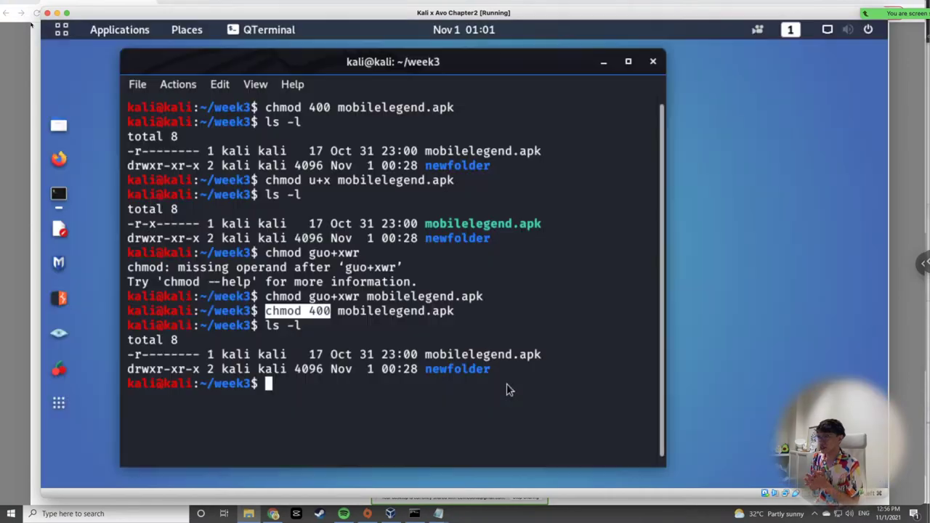
Clear the terminal in ~/week3 and launch Ghidra with the ghidra command.
{"action": "left_click", "coordinate": [488, 354]}
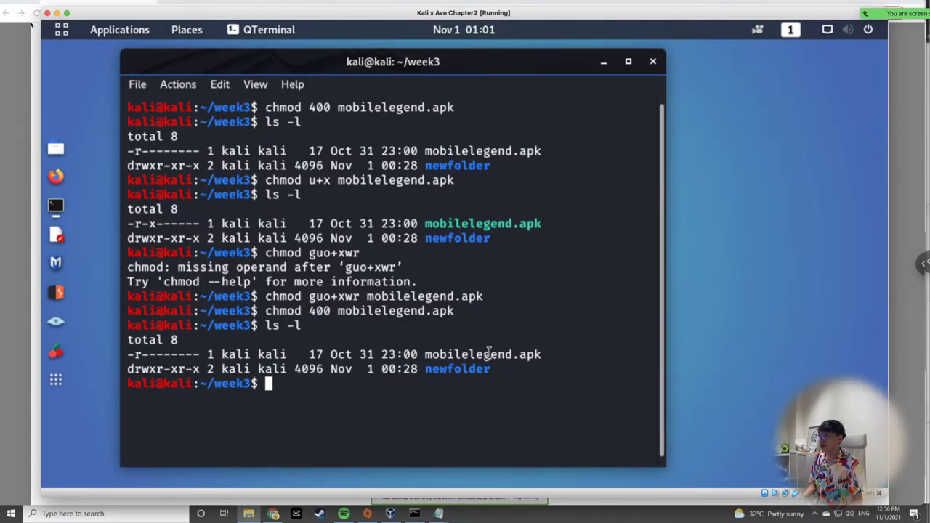
{"action": "type", "text": "clear"}
{"action": "key", "text": "Return"}
{"action": "type", "text": "ghidra"}
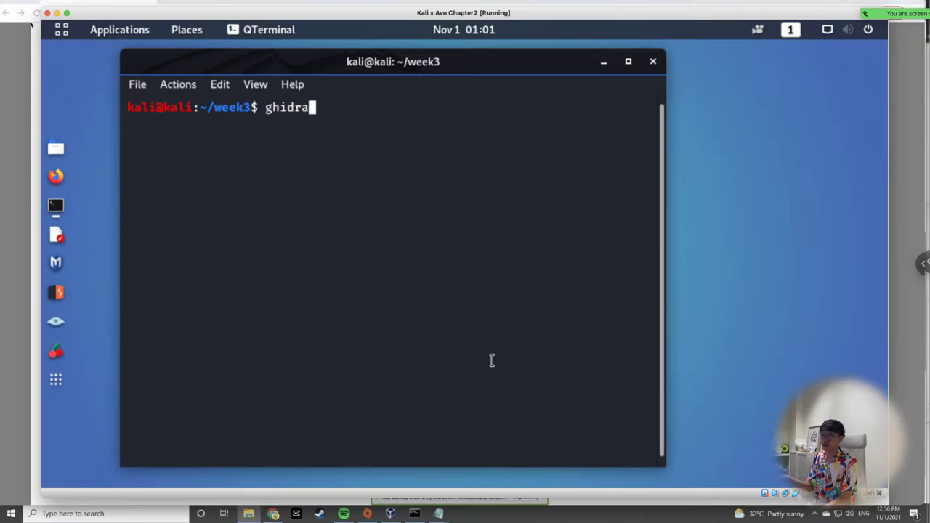
{"action": "key", "text": "Return"}
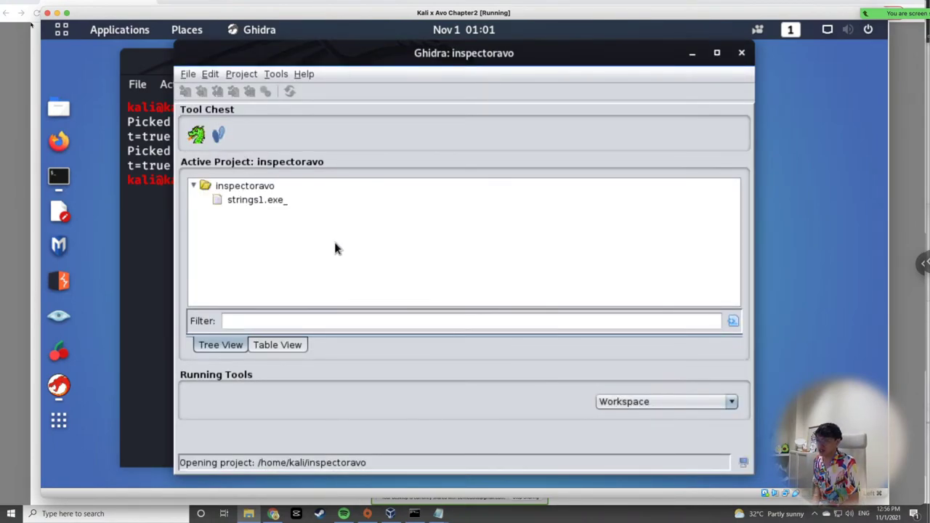
Open strings1.exe_ from the inspectoravo project and analyze it with the default analyzers.
{"action": "double_click", "coordinate": [282, 202]}
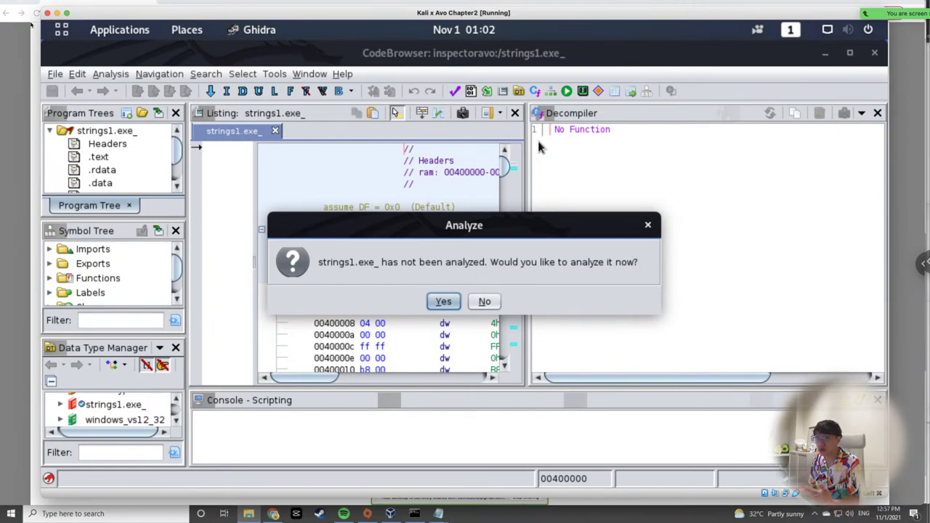
{"action": "left_click", "coordinate": [443, 301]}
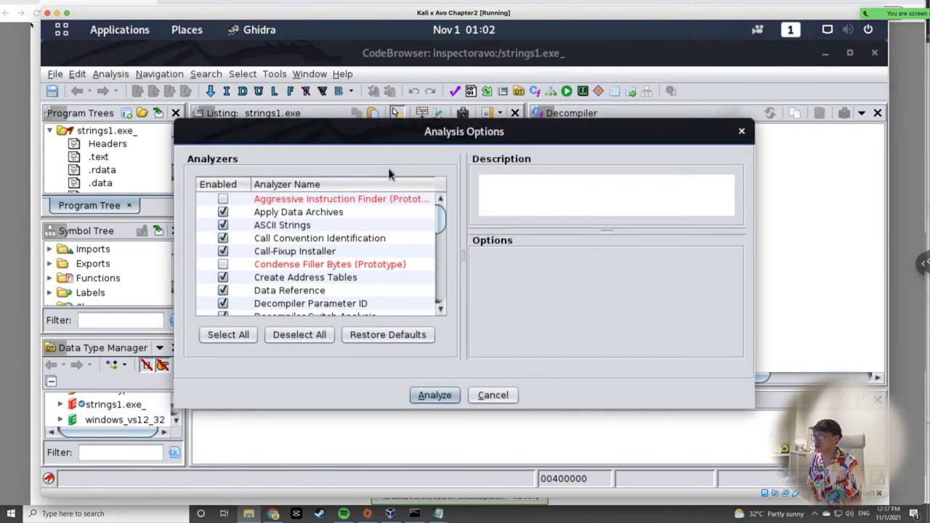
{"action": "left_click", "coordinate": [439, 396]}
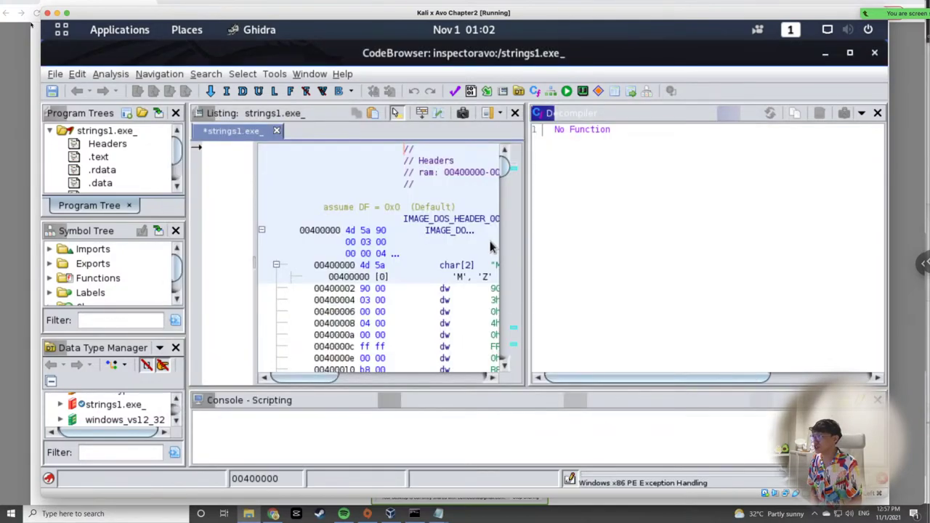
{"action": "scroll", "coordinate": [166, 262], "scroll_direction": "down", "scroll_amount": 1}
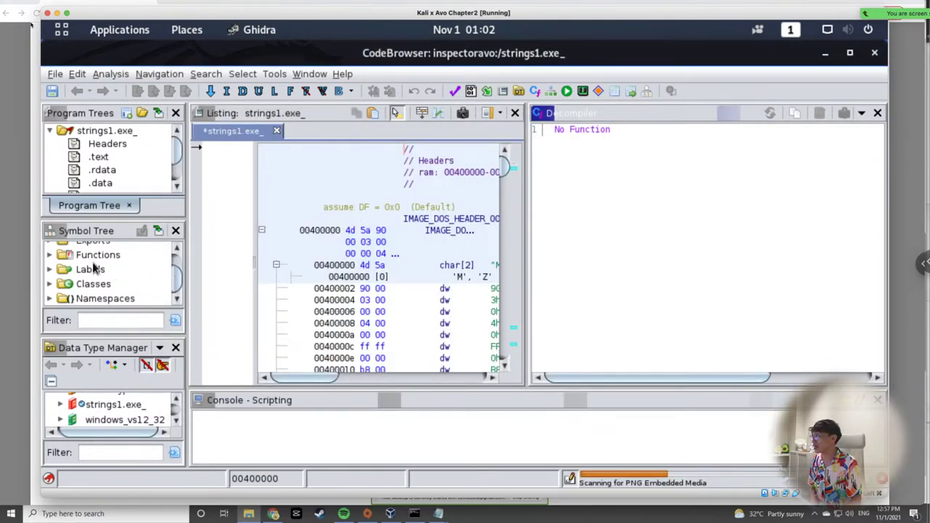
{"action": "left_click", "coordinate": [177, 248]}
{"action": "scroll", "coordinate": [174, 266], "scroll_direction": "up", "scroll_amount": 1}
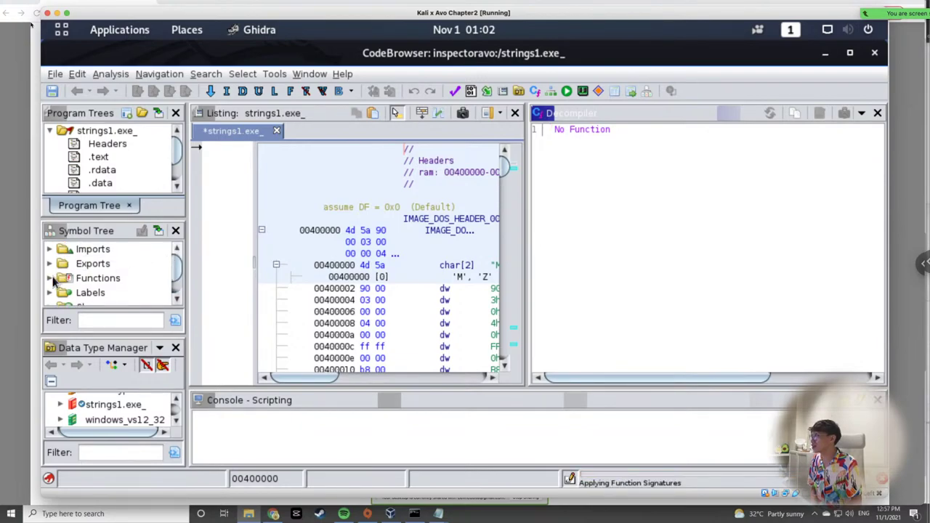
{"action": "scroll", "coordinate": [52, 281], "scroll_direction": "down", "scroll_amount": 1}
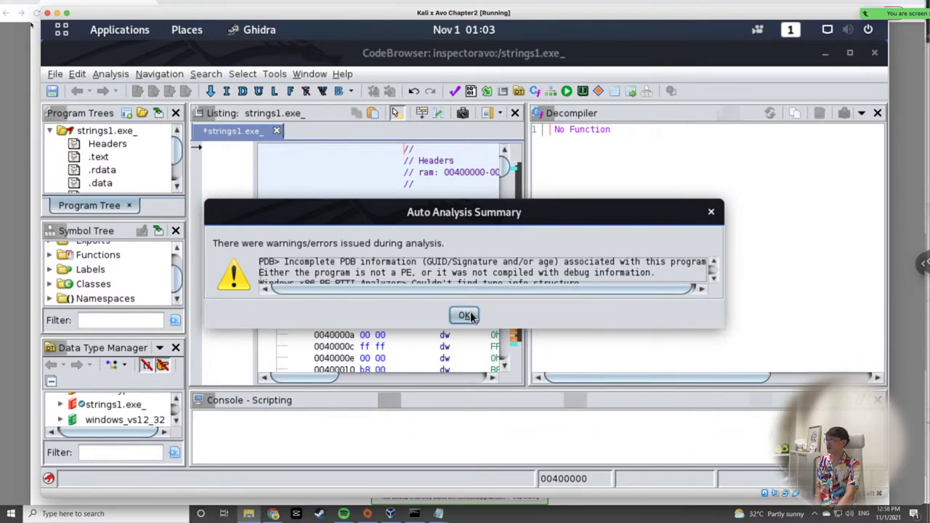
{"action": "left_click_drag", "start_coordinate": [445, 13], "coordinate": [411, 16]}
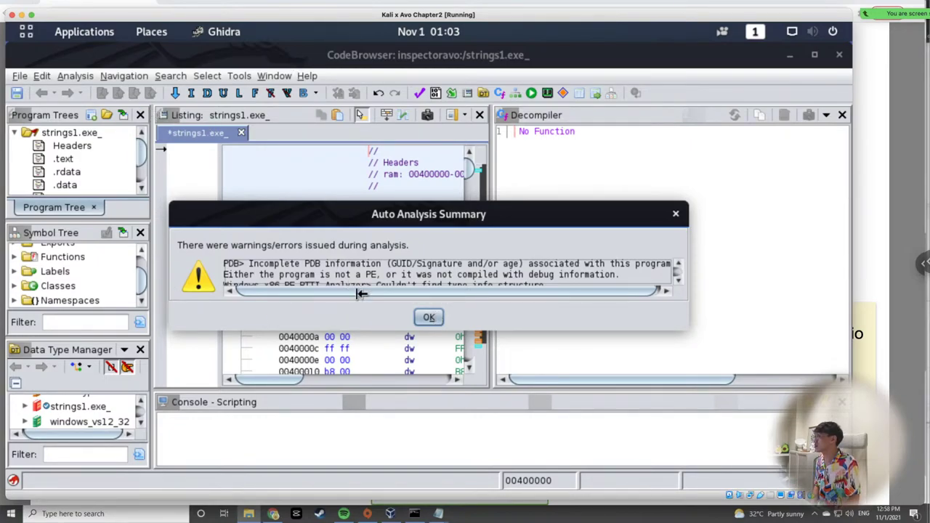
{"action": "left_click_drag", "start_coordinate": [308, 16], "coordinate": [349, 16]}
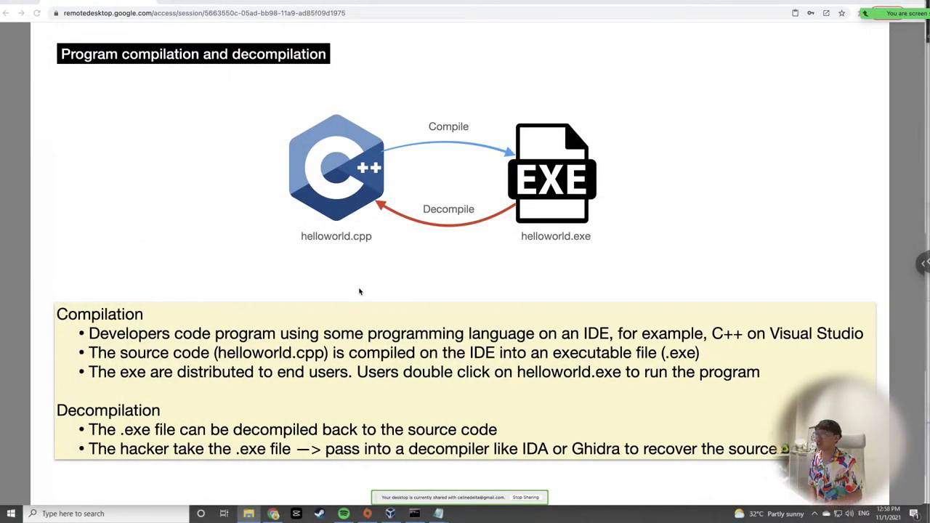
{"action": "key", "text": "Left"}
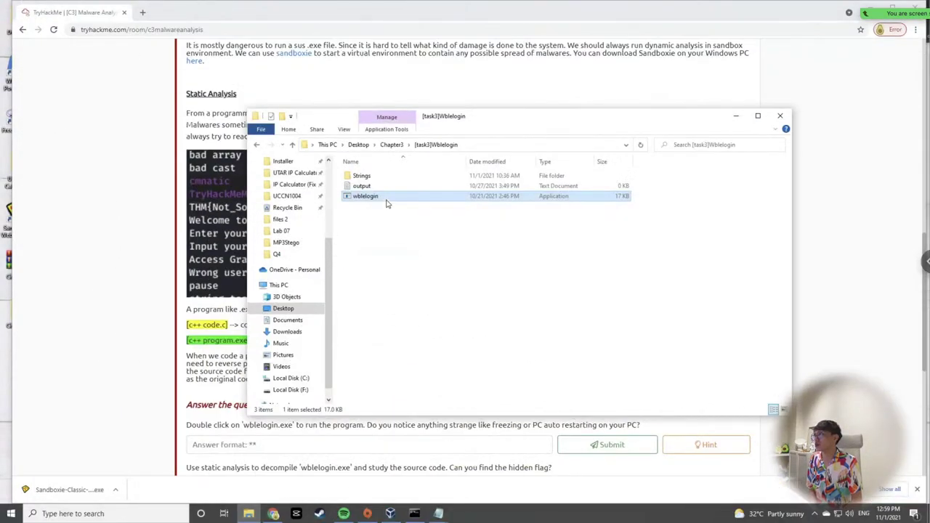
Open a Windows Command Prompt and position its window so the [task3]Wblelogin folder's title bar stays reachable.
{"action": "left_click", "coordinate": [376, 198]}
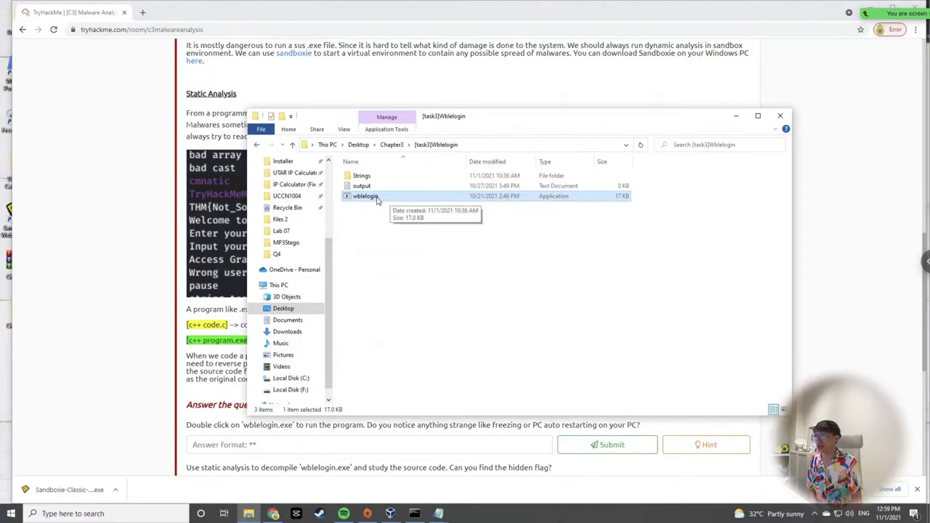
{"action": "left_click", "coordinate": [131, 511]}
{"action": "type", "text": "cmd"}
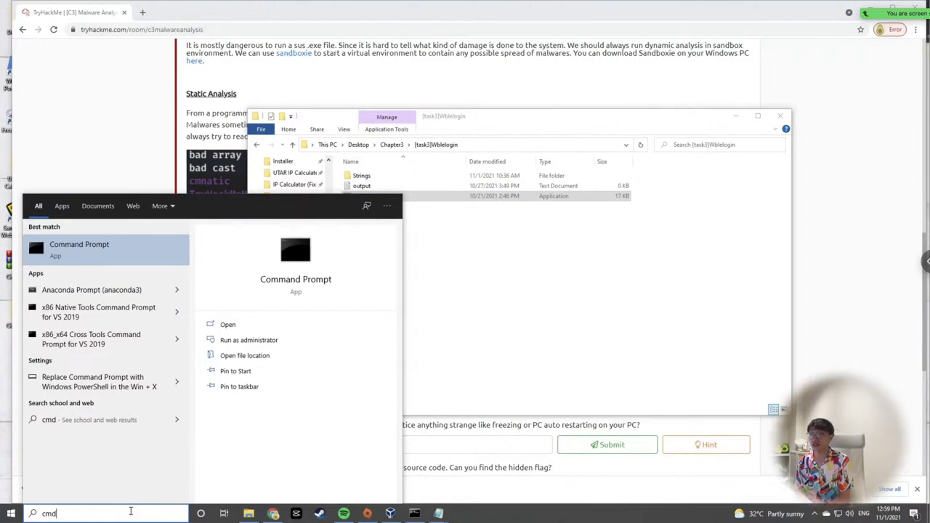
{"action": "key", "text": "Return"}
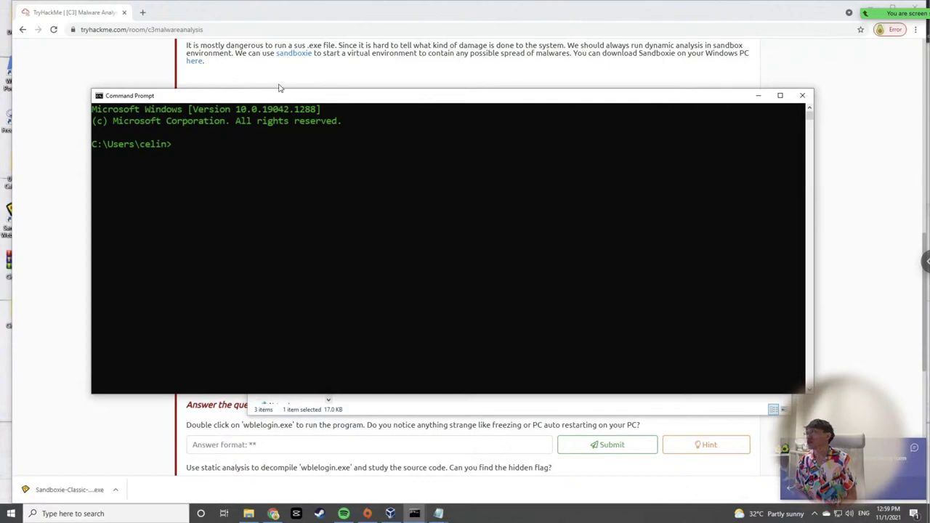
{"action": "left_click_drag", "start_coordinate": [281, 97], "coordinate": [275, 156]}
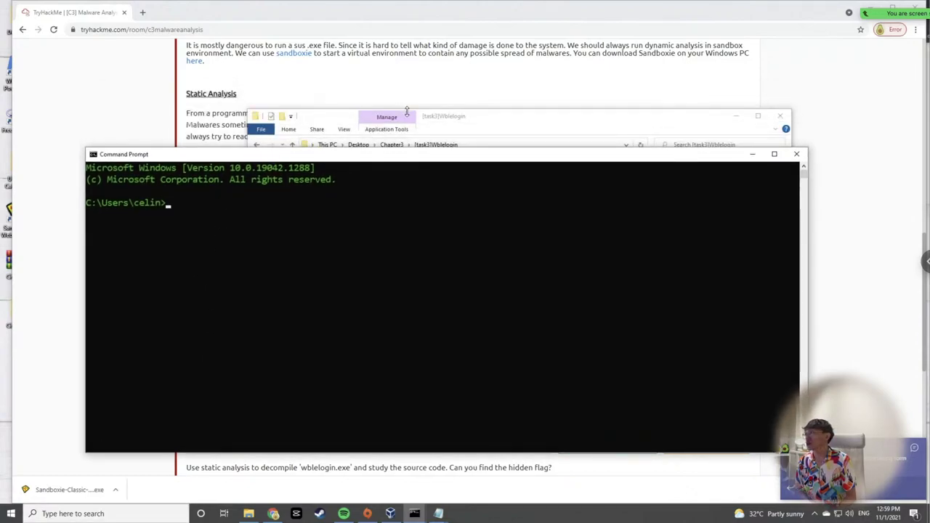
Start Notepad and load the wblelogin application file from the [task3]Wblelogin folder into it.
{"action": "left_click", "coordinate": [459, 120]}
{"action": "left_click", "coordinate": [376, 198]}
{"action": "left_click", "coordinate": [378, 198]}
{"action": "key", "text": "Escape"}
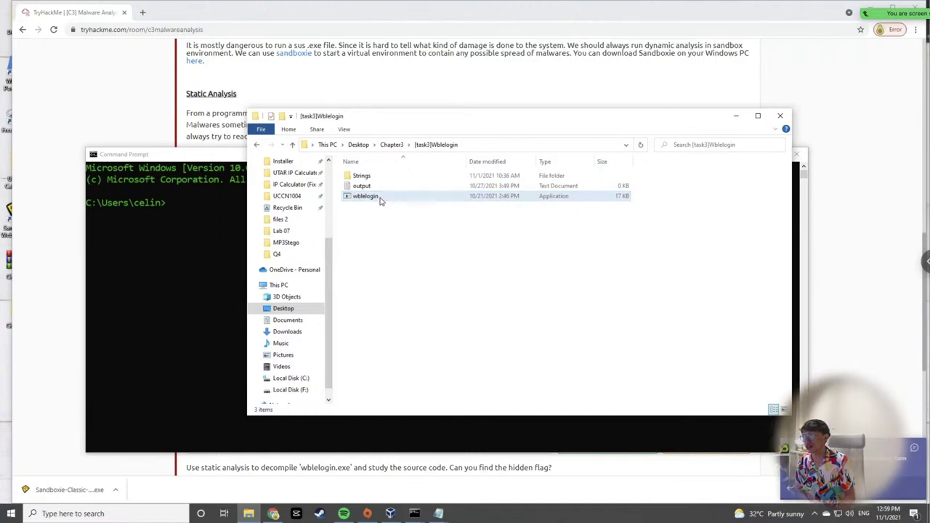
{"action": "left_click", "coordinate": [144, 509]}
{"action": "type", "text": "notepad"}
{"action": "key", "text": "Return"}
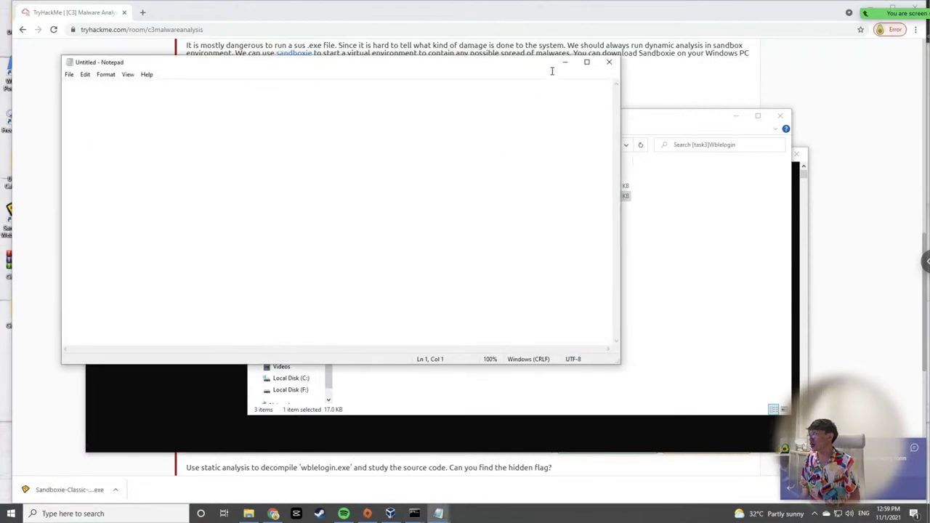
{"action": "left_click", "coordinate": [541, 200]}
{"action": "left_click_drag", "start_coordinate": [422, 197], "coordinate": [179, 178]}
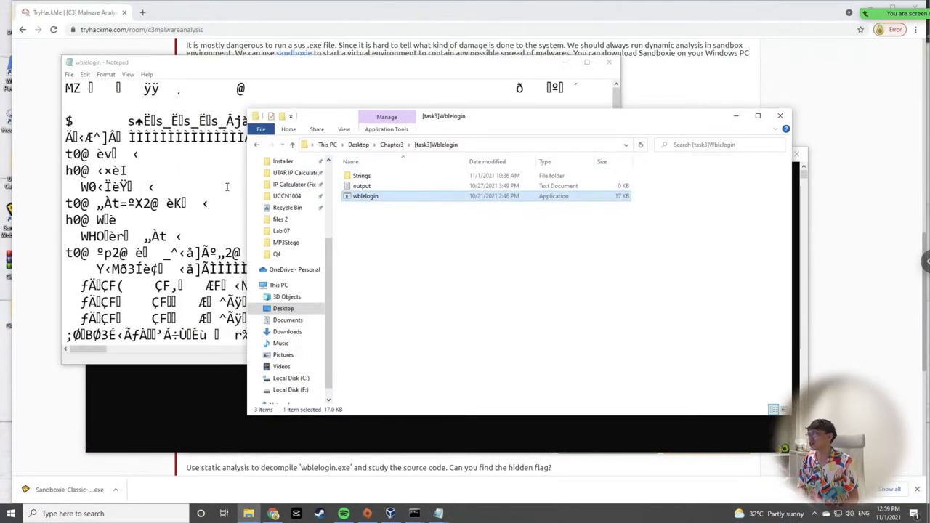
Look through the raw contents of wblelogin in Notepad and close it.
{"action": "left_click", "coordinate": [238, 190]}
{"action": "left_click_drag", "start_coordinate": [618, 116], "coordinate": [618, 178]}
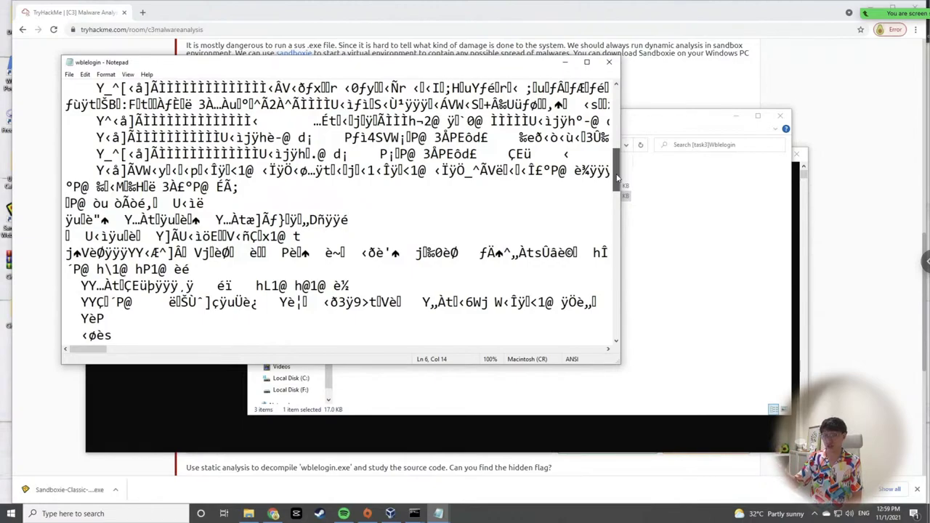
{"action": "left_click_drag", "start_coordinate": [616, 177], "coordinate": [617, 225]}
{"action": "left_click", "coordinate": [609, 61]}
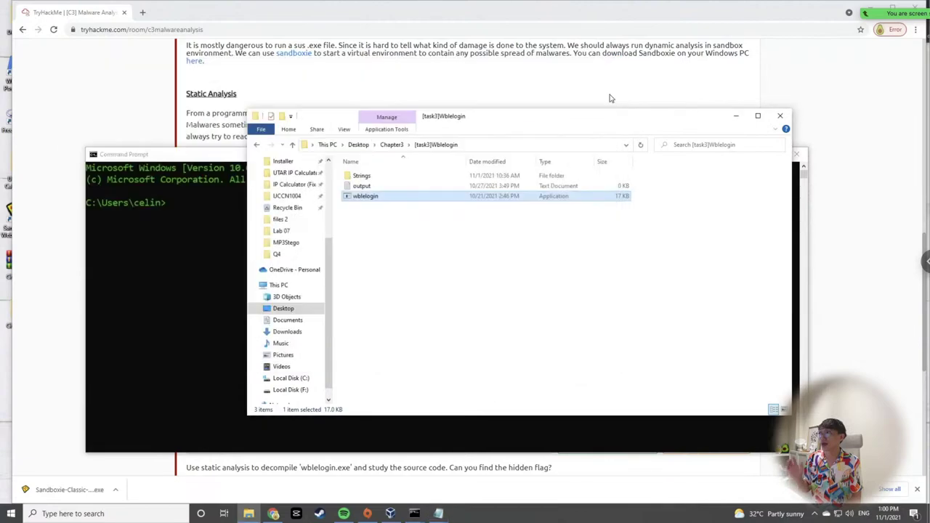
Change the Command Prompt's working directory to Desktop with cd Desktop.
{"action": "left_click", "coordinate": [374, 177]}
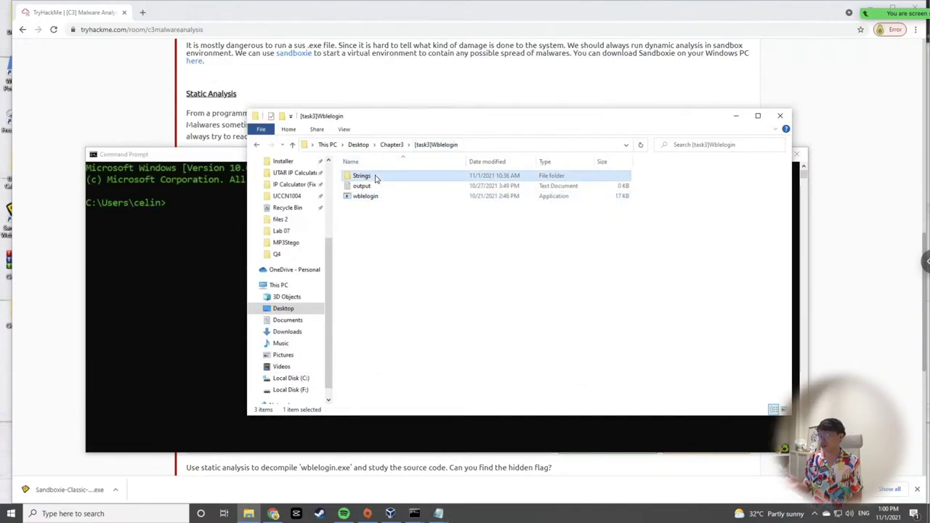
{"action": "left_click", "coordinate": [185, 227]}
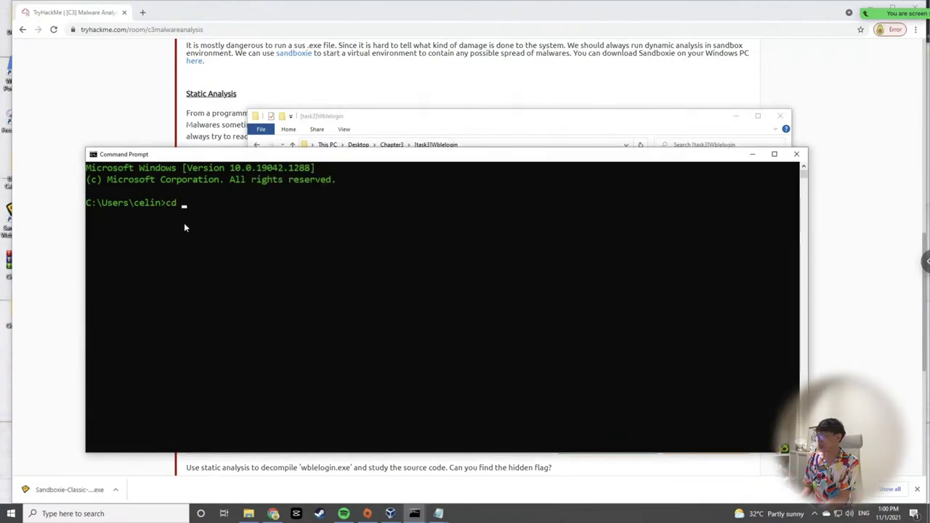
{"action": "type", "text": "cd Desktop"}
{"action": "key", "text": "Return"}
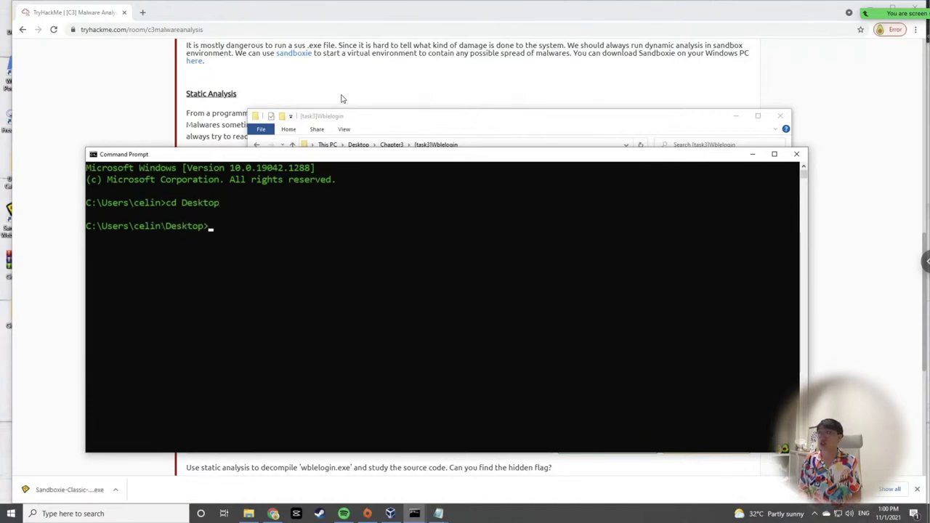
Bring the [task3]Wblelogin folder window forward, open its Strings subfolder and select the strings application.
{"action": "left_click", "coordinate": [405, 118]}
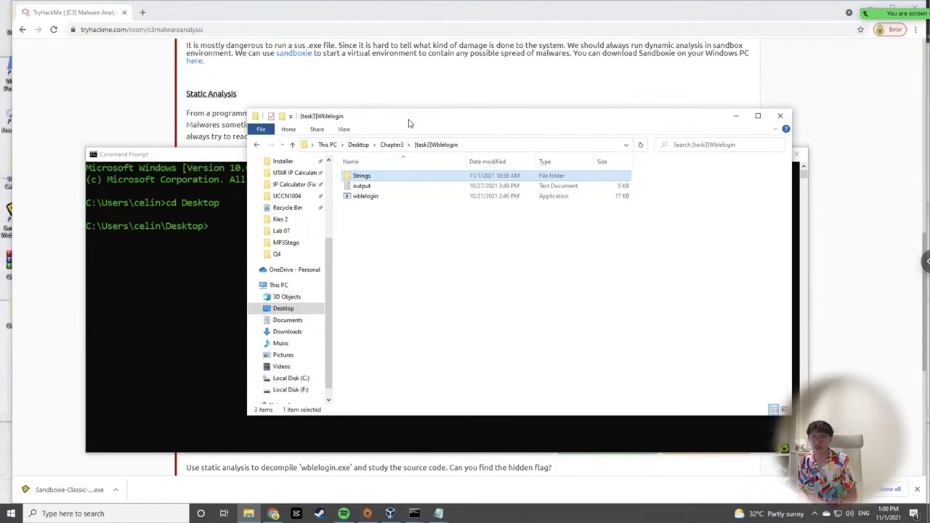
{"action": "left_click_drag", "start_coordinate": [409, 124], "coordinate": [483, 99]}
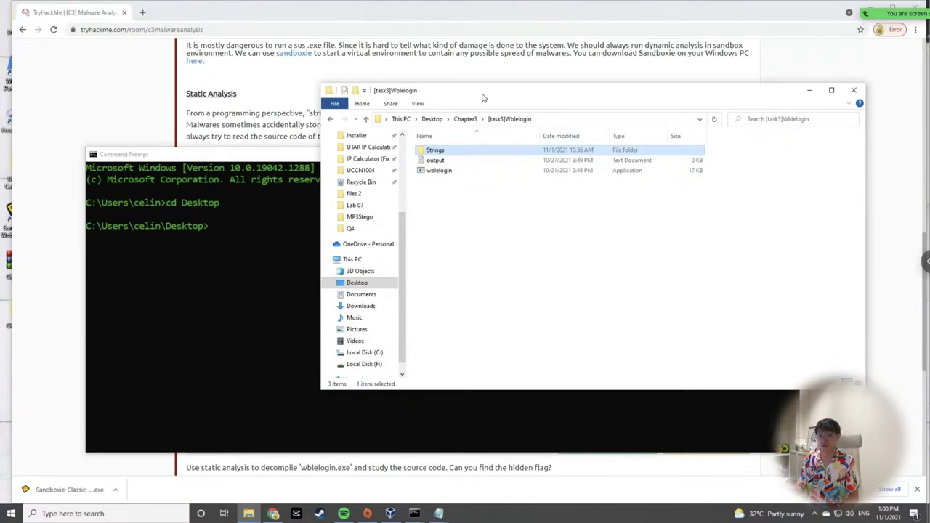
{"action": "left_click", "coordinate": [440, 151]}
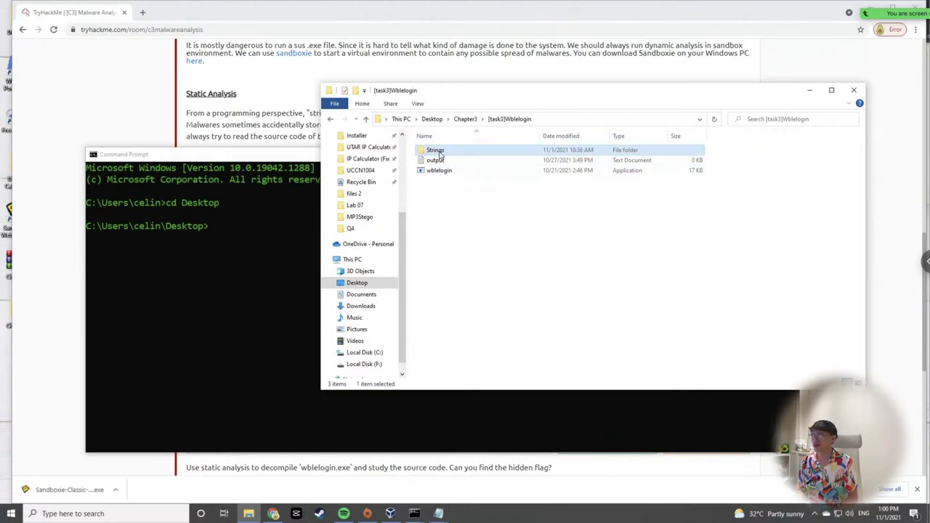
{"action": "double_click", "coordinate": [447, 151]}
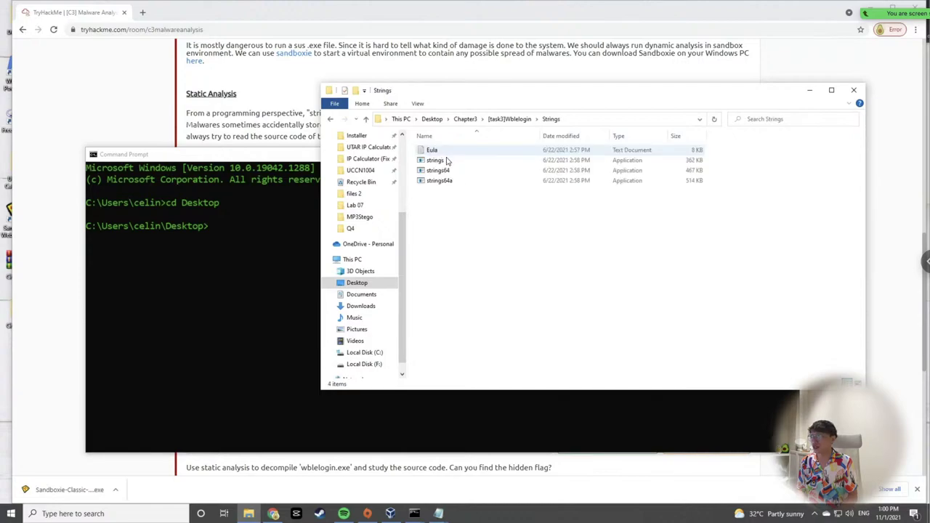
{"action": "left_click", "coordinate": [449, 163]}
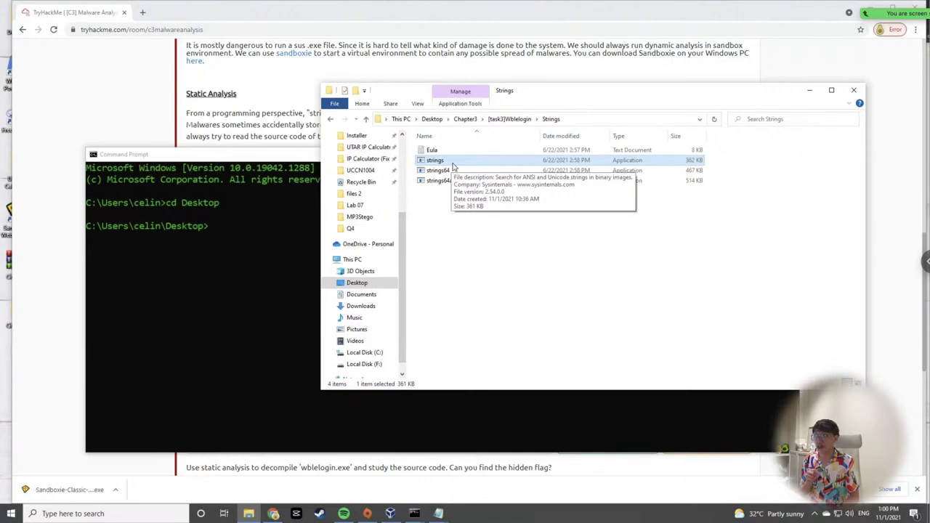
Move the Strings folder window clear of the Command Prompt and insert the full path of strings.exe at the prompt.
{"action": "left_click", "coordinate": [449, 162]}
{"action": "left_click", "coordinate": [563, 96]}
{"action": "left_click_drag", "start_coordinate": [579, 90], "coordinate": [660, 67]}
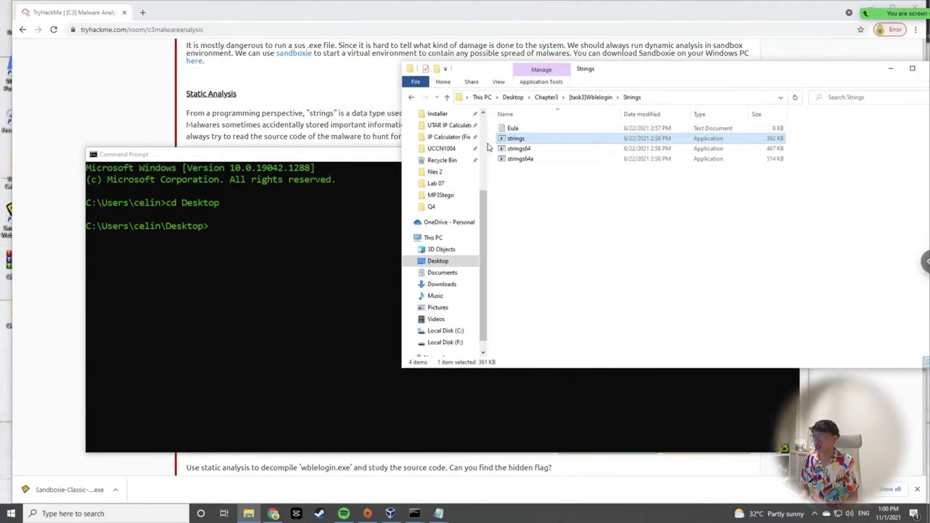
{"action": "left_click_drag", "start_coordinate": [516, 141], "coordinate": [254, 249]}
{"action": "left_click", "coordinate": [256, 251]}
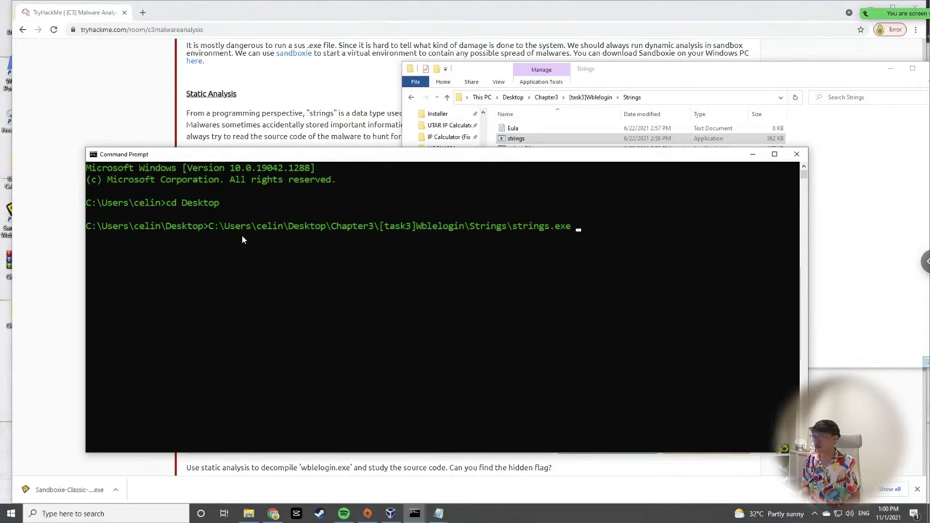
Add the full path of Eula.txt as the argument, run strings.exe on it and review the extracted text.
{"action": "left_click", "coordinate": [513, 129]}
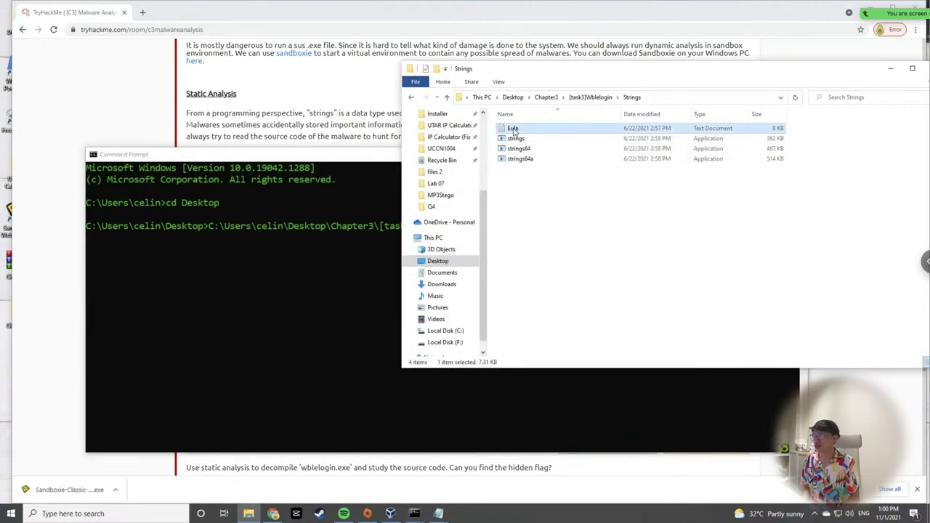
{"action": "left_click_drag", "start_coordinate": [513, 129], "coordinate": [367, 306]}
{"action": "left_click", "coordinate": [368, 306]}
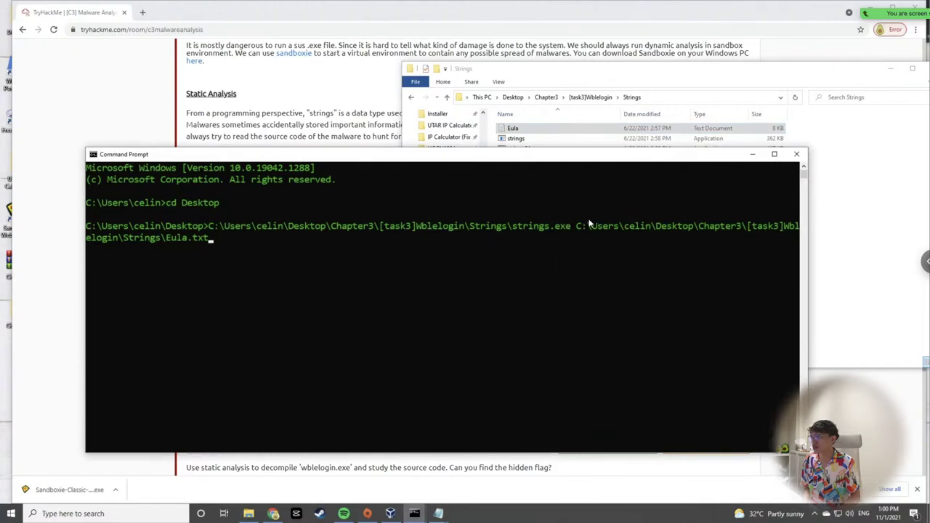
{"action": "key", "text": "Return"}
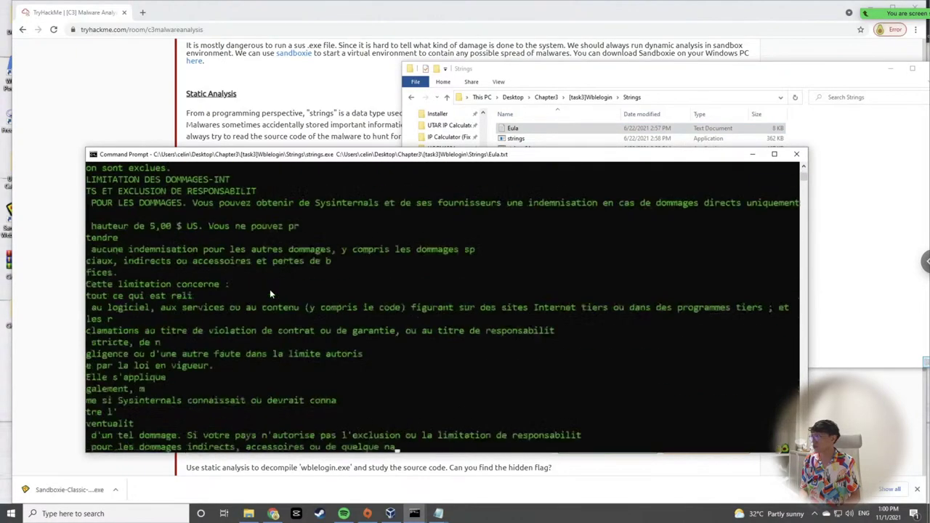
{"action": "scroll", "coordinate": [240, 271], "scroll_direction": "up", "scroll_amount": 20}
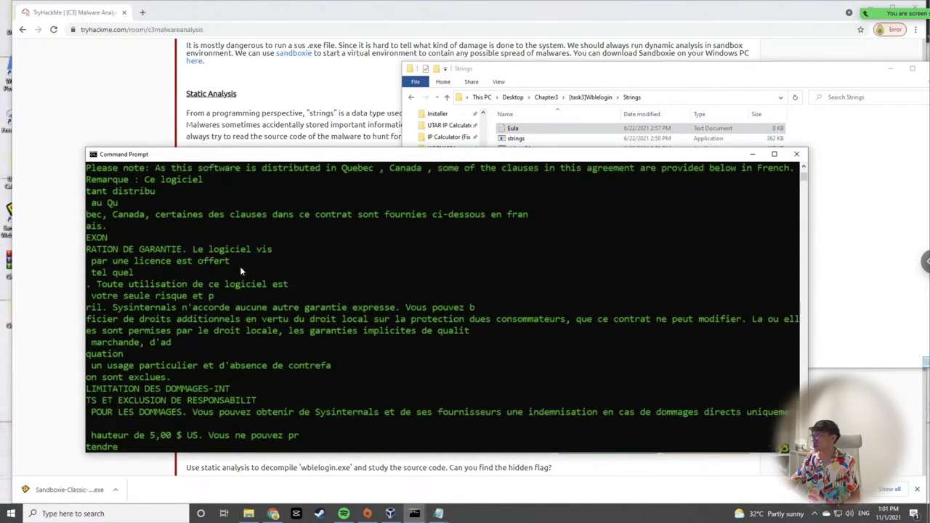
Open the Eula text file, place it beside the Command Prompt to compare its contents with the extracted strings, and close it.
{"action": "scroll", "coordinate": [240, 266], "scroll_direction": "up", "scroll_amount": 15}
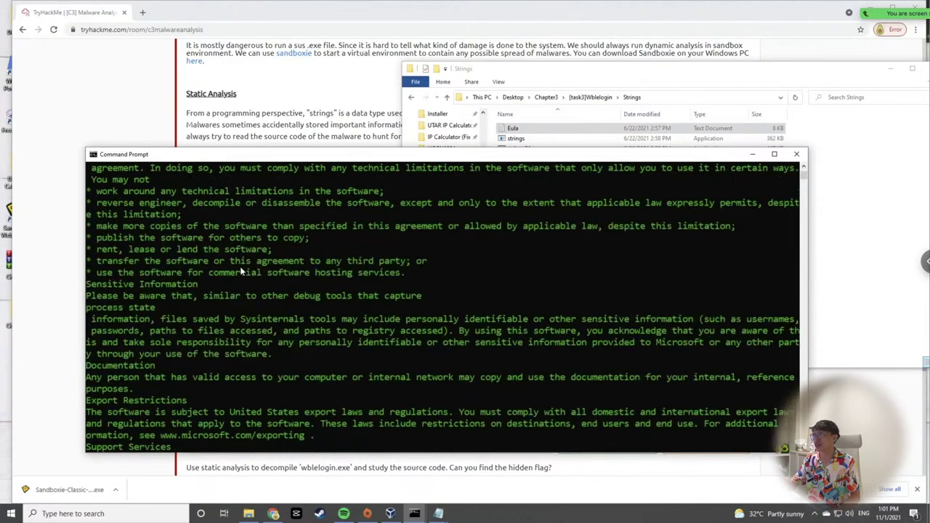
{"action": "double_click", "coordinate": [513, 128]}
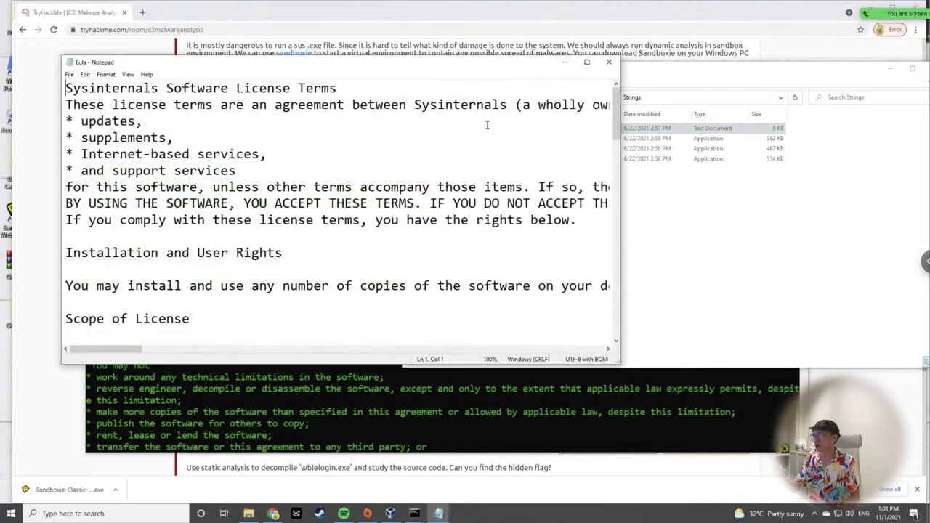
{"action": "left_click_drag", "start_coordinate": [289, 62], "coordinate": [538, 102]}
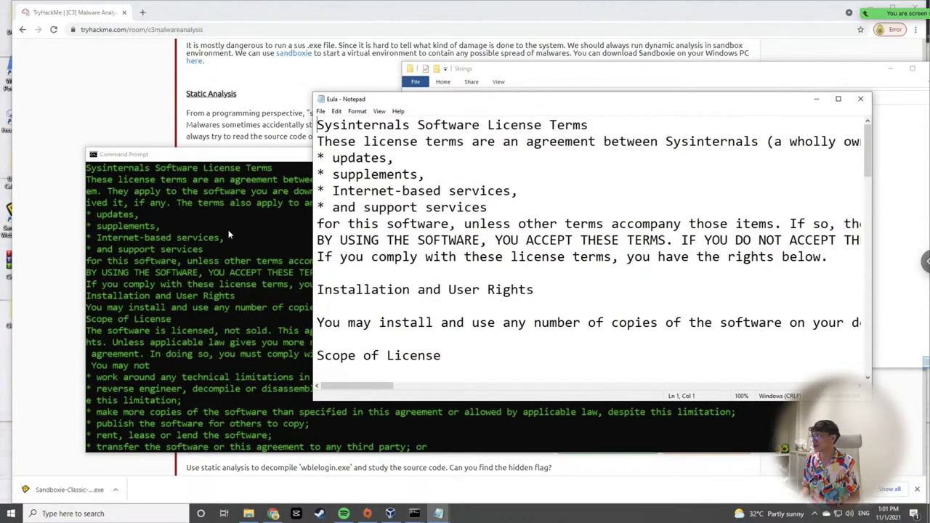
{"action": "scroll", "coordinate": [241, 220], "scroll_direction": "up", "scroll_amount": 1}
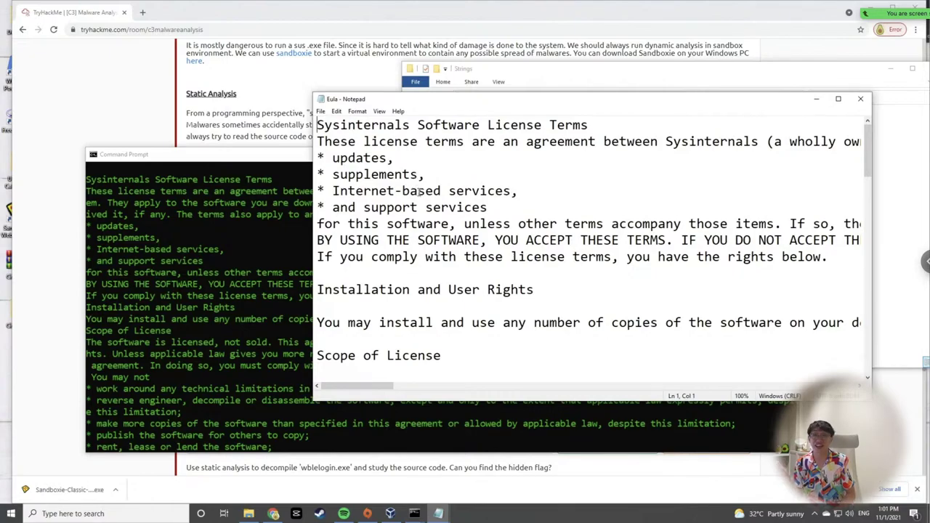
{"action": "left_click_drag", "start_coordinate": [453, 106], "coordinate": [446, 152]}
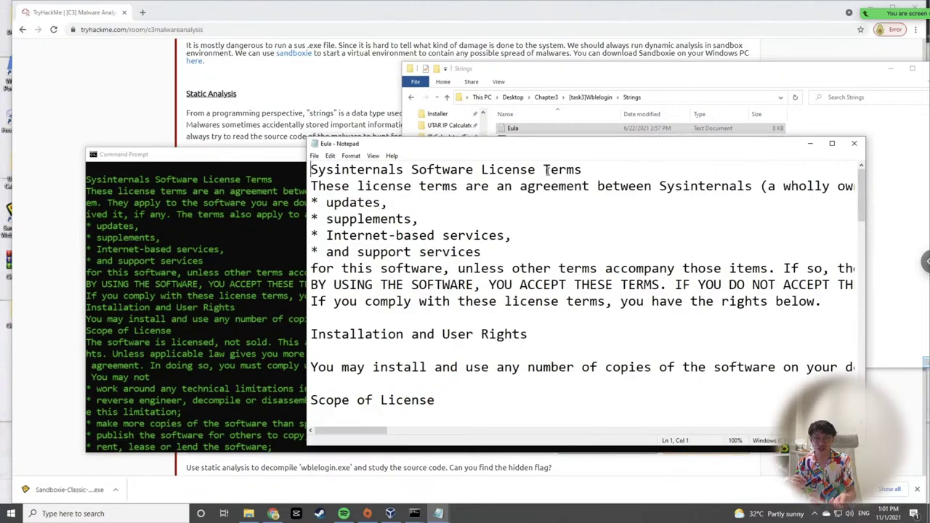
{"action": "left_click", "coordinate": [854, 143]}
Return from the Strings folder to its parent folder [task3]Wblelogin and select the wblelogin application.
{"action": "left_click", "coordinate": [805, 192]}
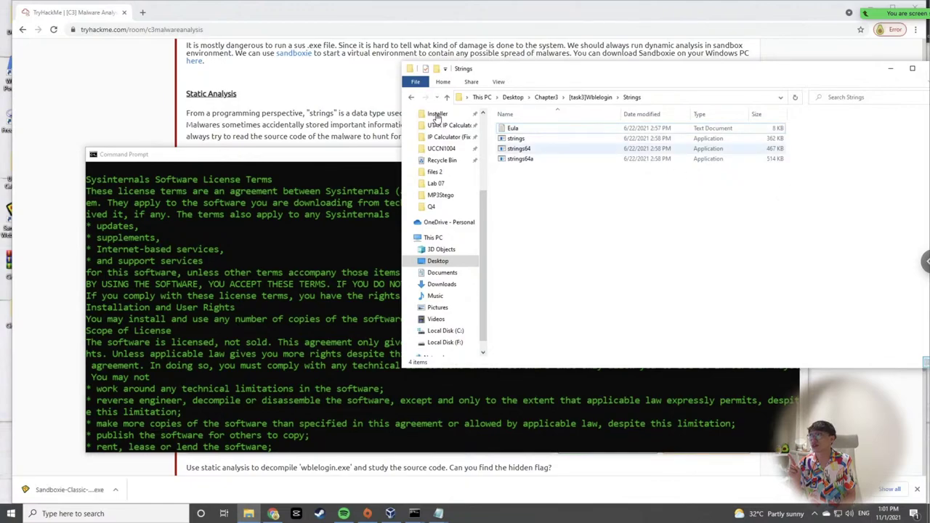
{"action": "left_click", "coordinate": [536, 143]}
{"action": "key", "text": "alt+Up"}
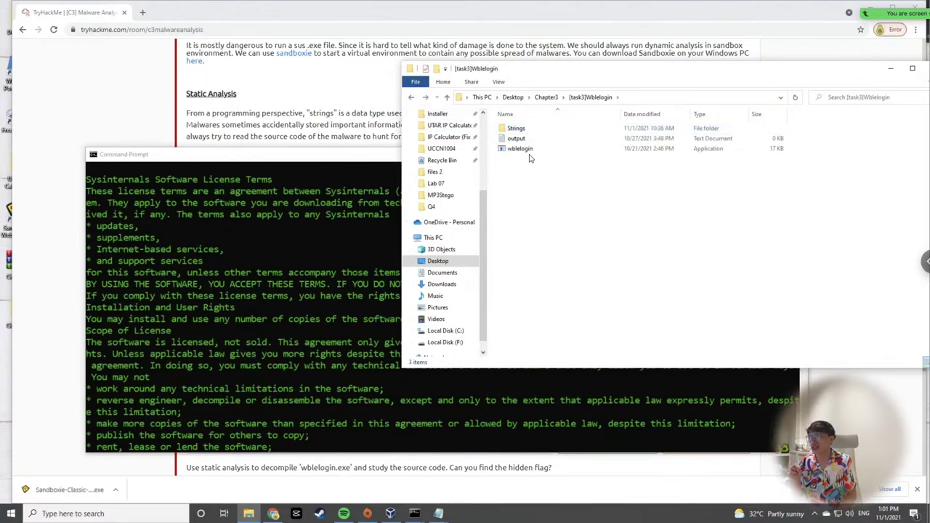
{"action": "left_click", "coordinate": [522, 149]}
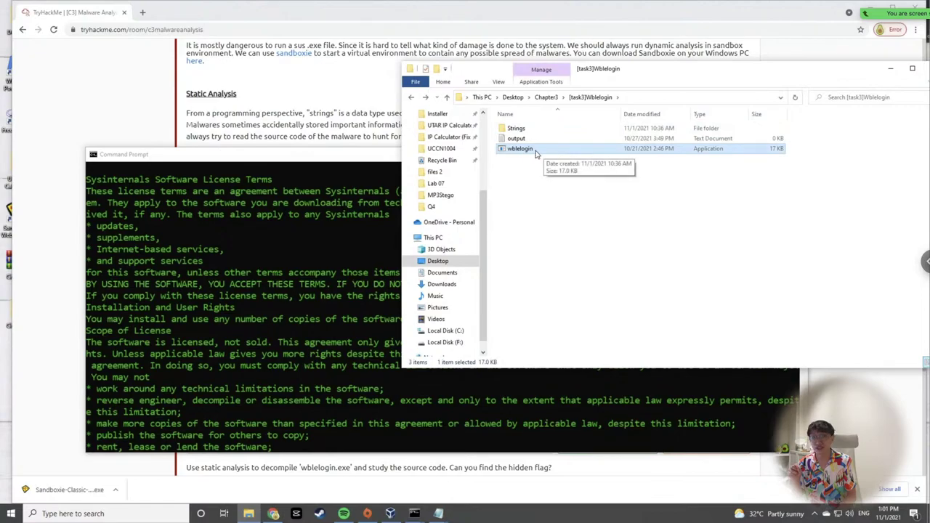
Clear the Eula text output from the Command Prompt with cls.
{"action": "left_click", "coordinate": [232, 351]}
{"action": "key", "text": "Return"}
{"action": "type", "text": "cls"}
{"action": "key", "text": "Return"}
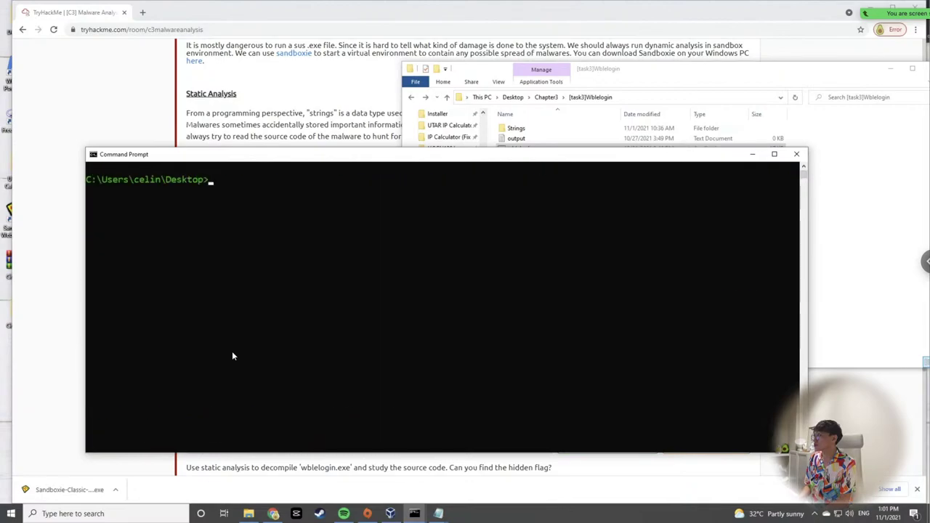
Open the Strings subfolder and insert the full path of strings.exe at the empty prompt.
{"action": "double_click", "coordinate": [517, 128]}
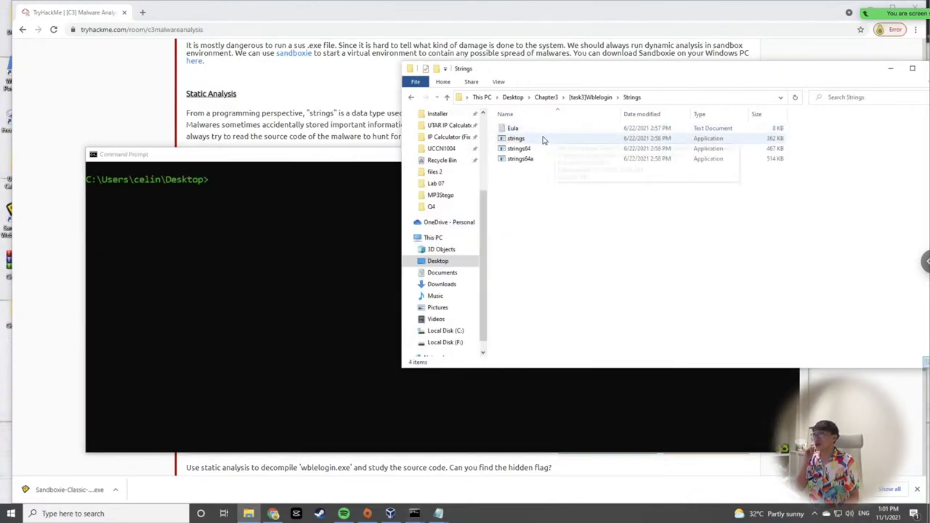
{"action": "left_click_drag", "start_coordinate": [534, 141], "coordinate": [233, 224]}
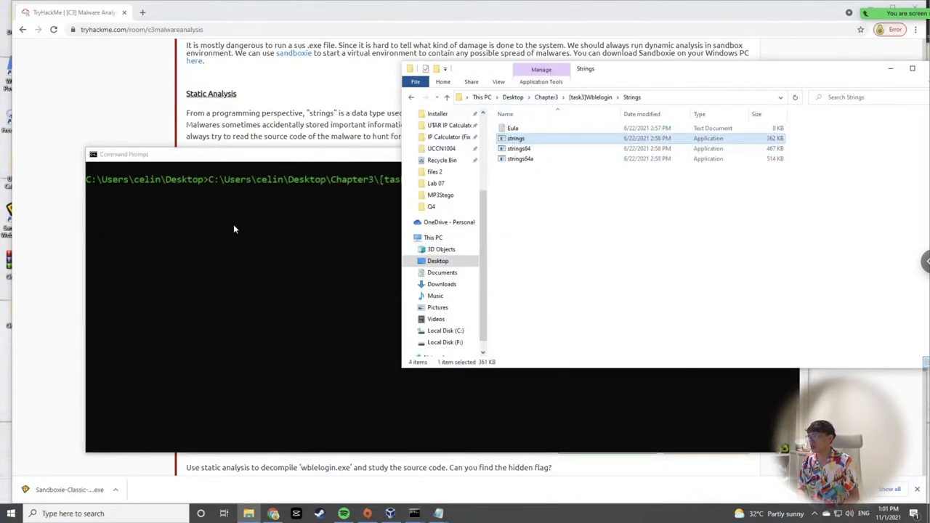
{"action": "left_click", "coordinate": [263, 243]}
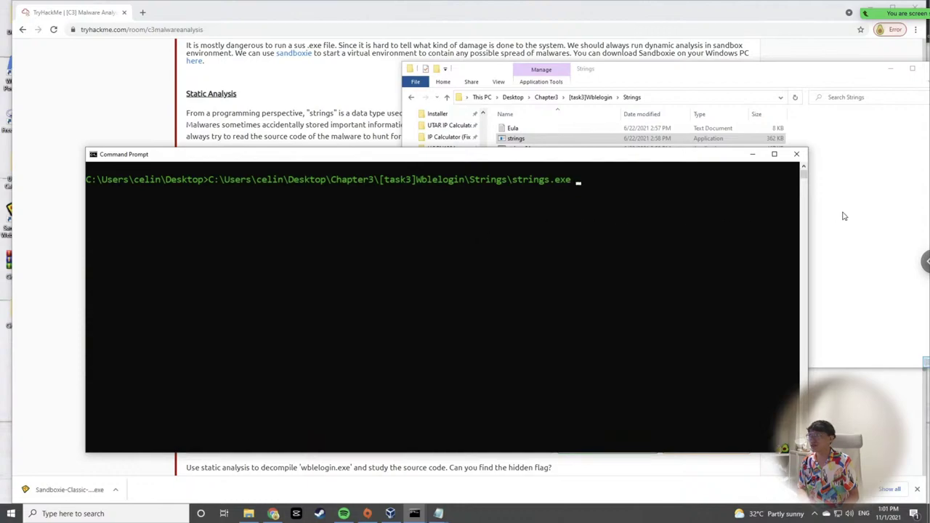
Go back to the [task3]Wblelogin folder and add the full path of wblelogin.exe as the argument after strings.exe.
{"action": "left_click", "coordinate": [843, 216]}
{"action": "left_click", "coordinate": [411, 97]}
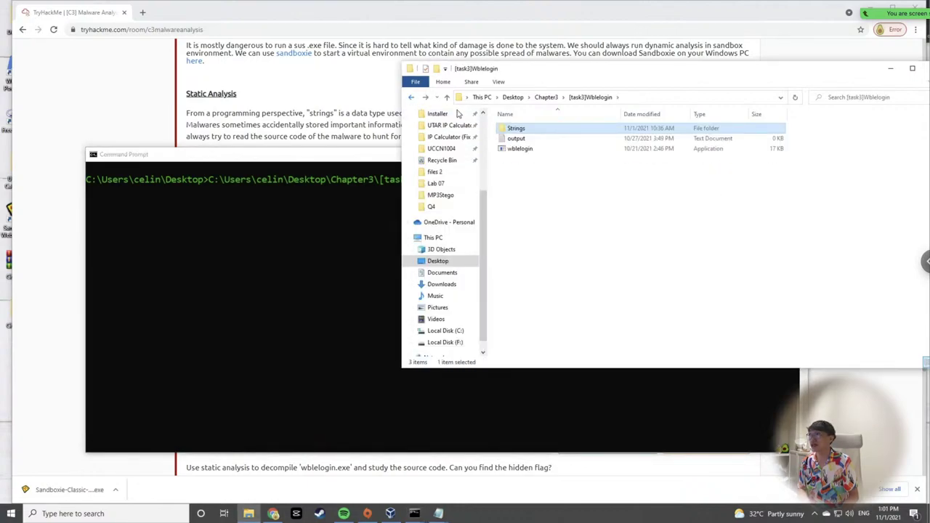
{"action": "left_click", "coordinate": [542, 152]}
{"action": "left_click_drag", "start_coordinate": [531, 155], "coordinate": [366, 240]}
{"action": "left_click", "coordinate": [348, 266]}
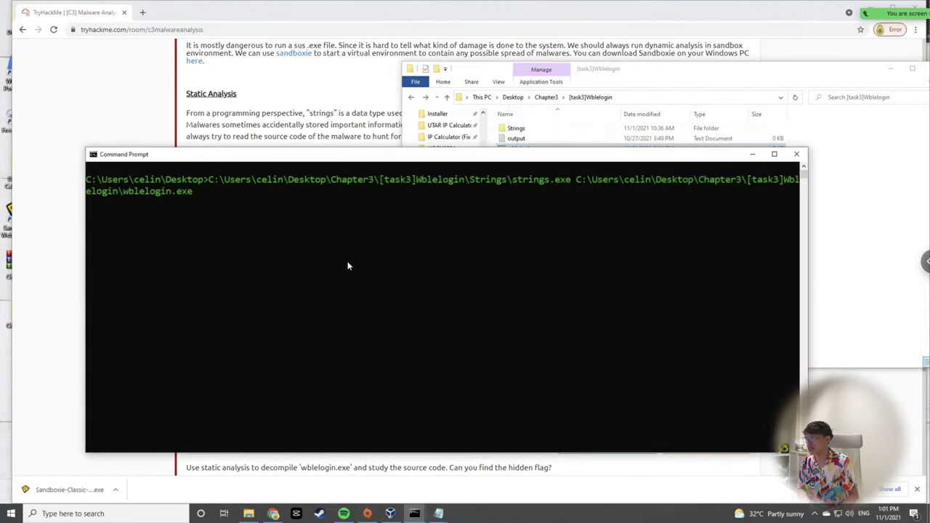
{"action": "left_click", "coordinate": [363, 219]}
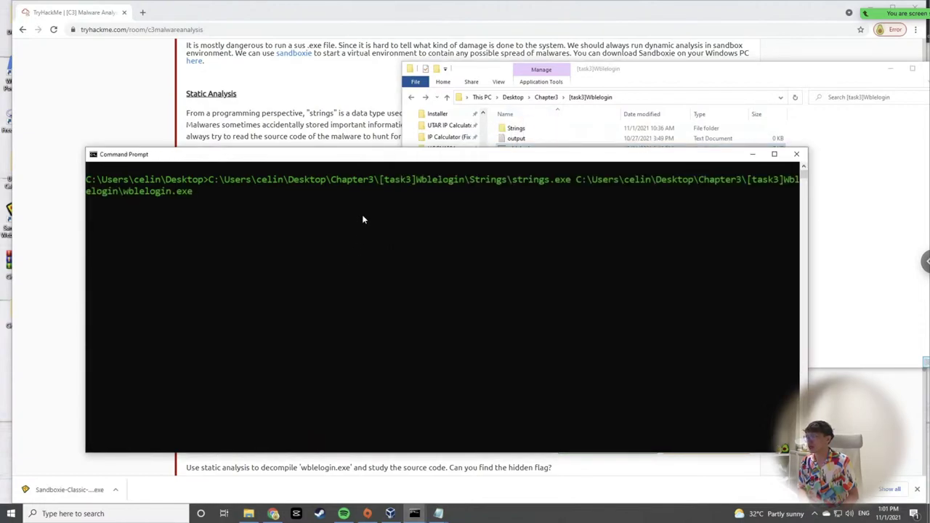
Run strings.exe on wblelogin.exe and review the extracted strings in the Command Prompt.
{"action": "key", "text": "Return"}
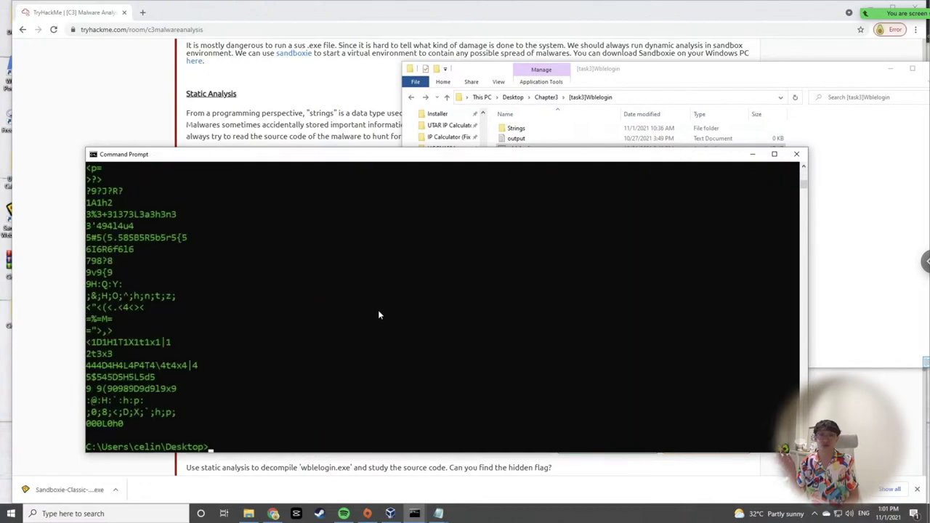
{"action": "scroll", "coordinate": [379, 315], "scroll_direction": "up", "scroll_amount": 10}
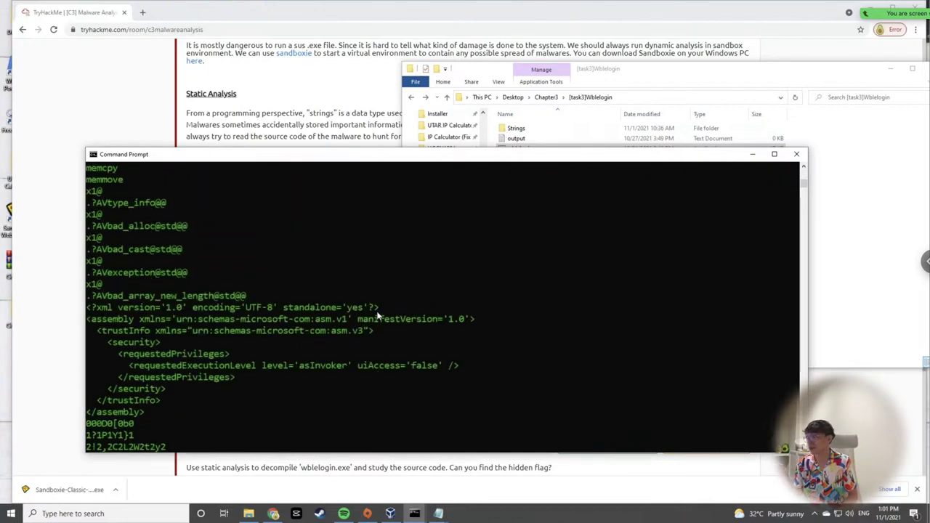
{"action": "scroll", "coordinate": [377, 314], "scroll_direction": "down", "scroll_amount": 15}
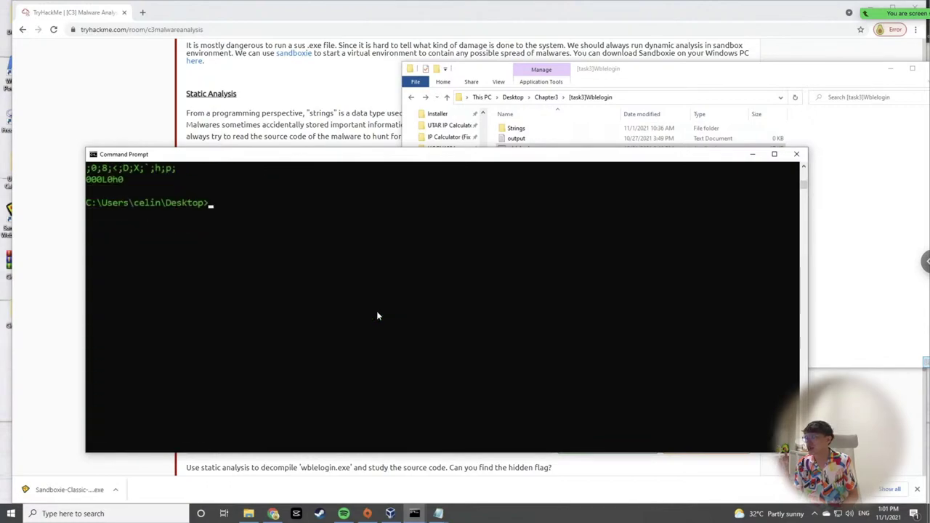
{"action": "scroll", "coordinate": [376, 315], "scroll_direction": "up", "scroll_amount": 8}
{"action": "scroll", "coordinate": [376, 316], "scroll_direction": "up", "scroll_amount": 2}
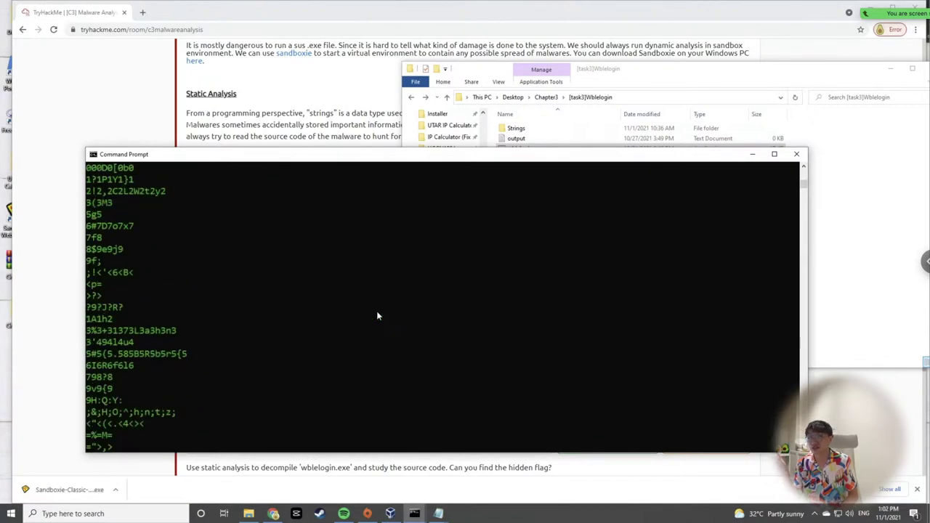
{"action": "scroll", "coordinate": [377, 315], "scroll_direction": "down", "scroll_amount": 5}
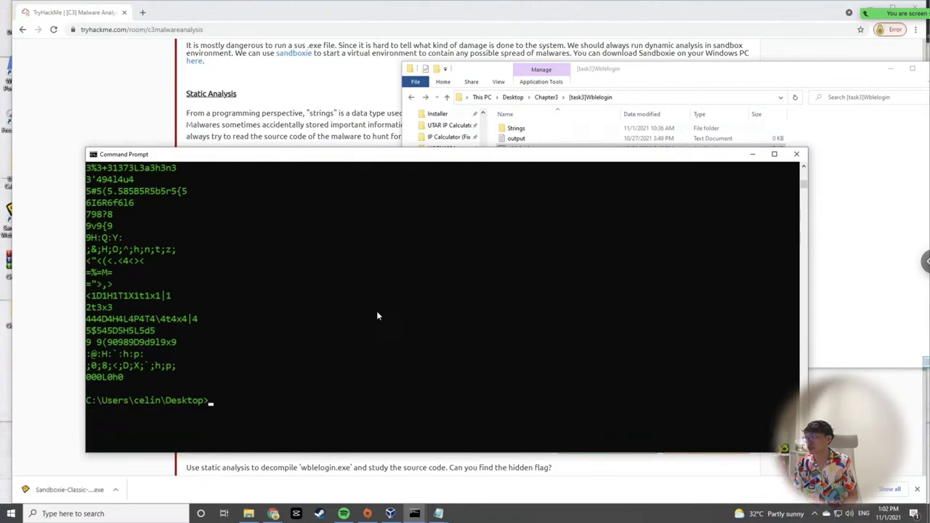
{"action": "scroll", "coordinate": [376, 315], "scroll_direction": "down", "scroll_amount": 1}
Open the output text file in the [task3]Wblelogin folder to check its contents, and close it.
{"action": "left_click", "coordinate": [560, 139]}
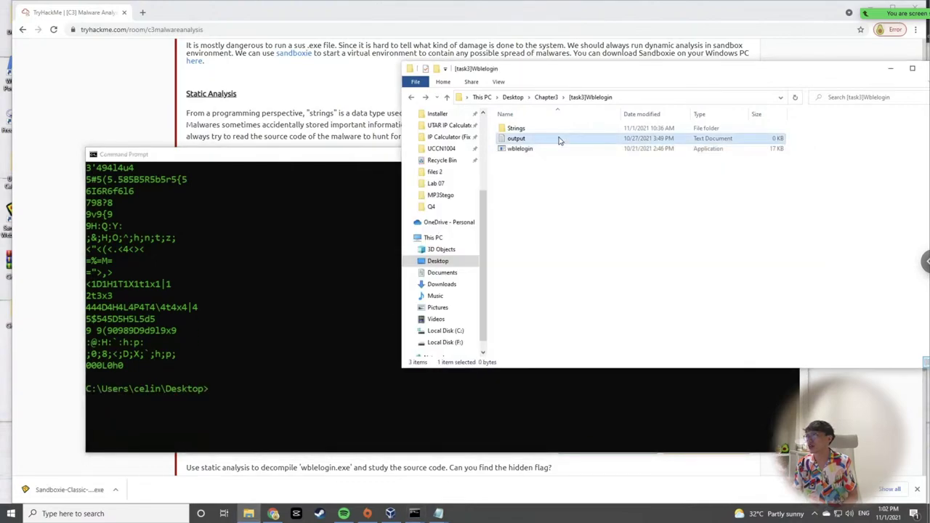
{"action": "double_click", "coordinate": [532, 140]}
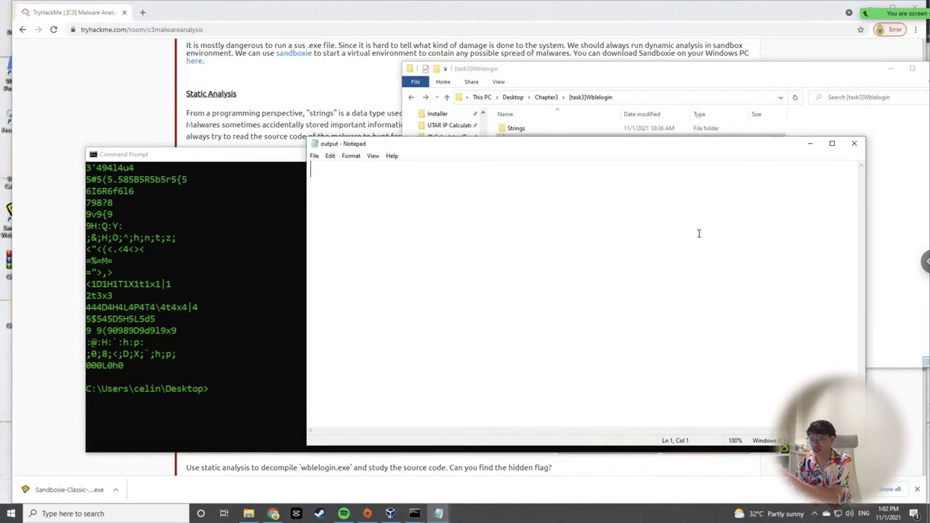
{"action": "left_click", "coordinate": [854, 143]}
{"action": "left_click", "coordinate": [529, 141]}
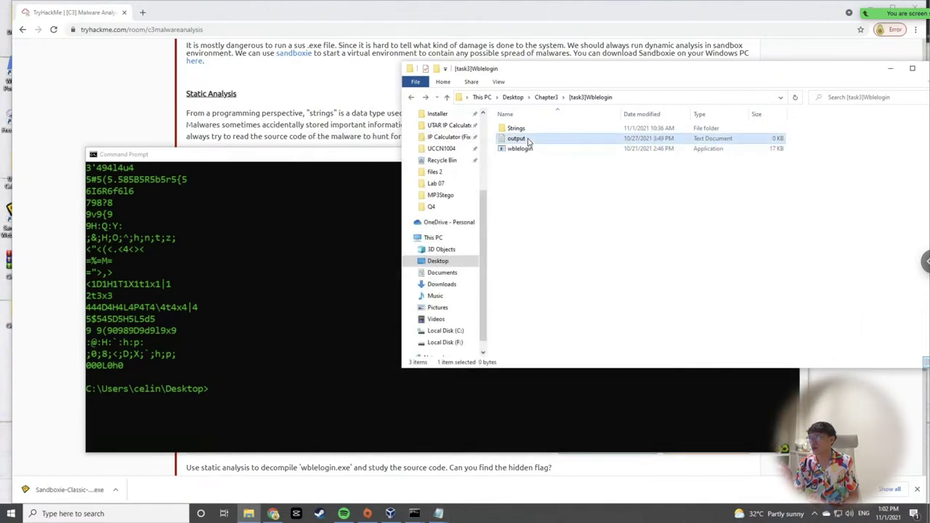
{"action": "double_click", "coordinate": [529, 141]}
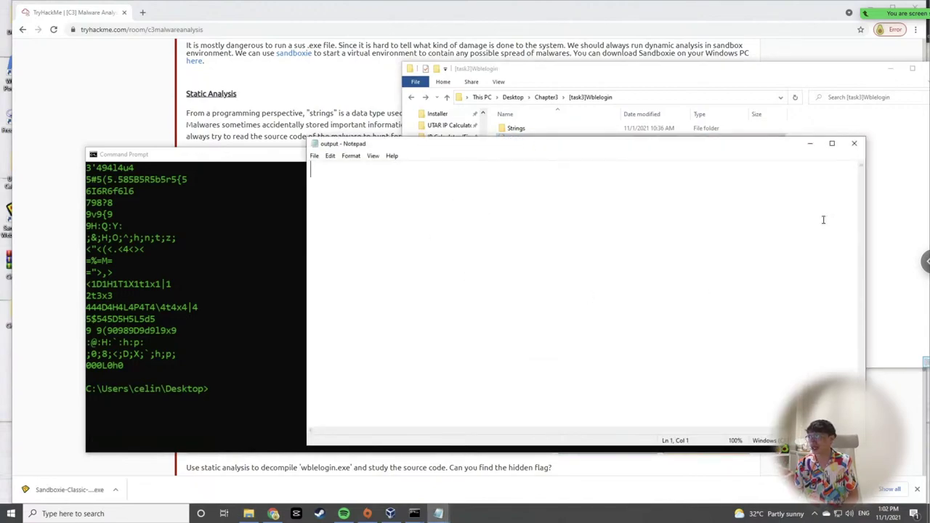
{"action": "left_click", "coordinate": [854, 143]}
Clear the strings extracted from wblelogin.exe off the Command Prompt with cls.
{"action": "left_click", "coordinate": [291, 314]}
{"action": "type", "text": "cls"}
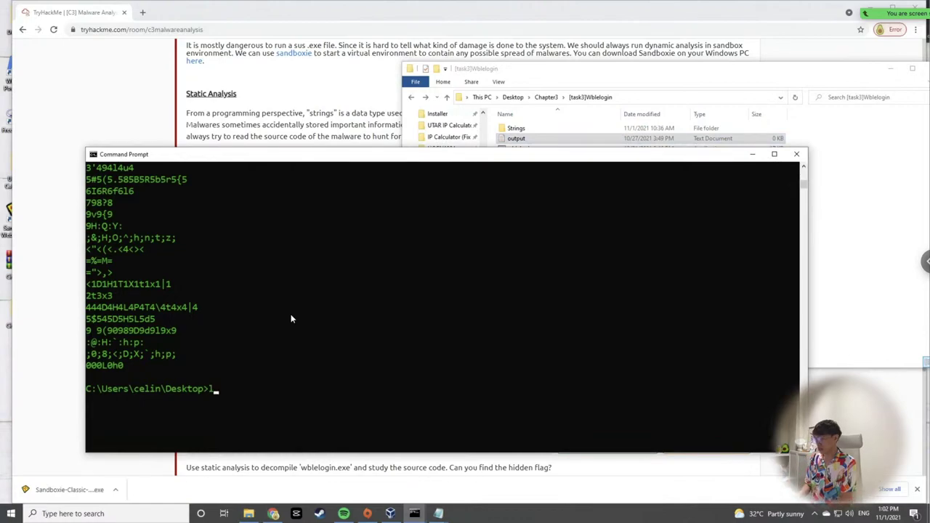
{"action": "key", "text": "Return"}
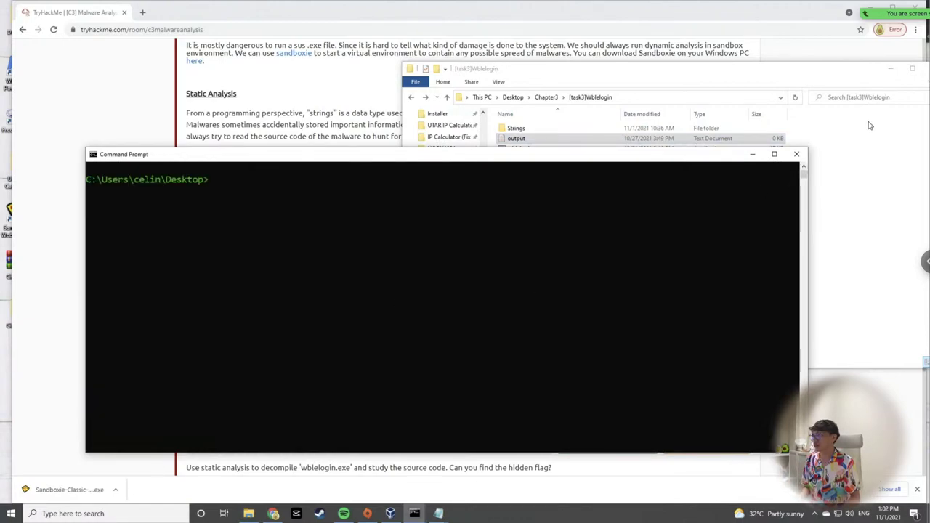
Start a new command at the prompt with the full path of strings.exe from the Strings subfolder.
{"action": "left_click", "coordinate": [756, 135]}
{"action": "double_click", "coordinate": [517, 128]}
{"action": "left_click_drag", "start_coordinate": [540, 138], "coordinate": [258, 244]}
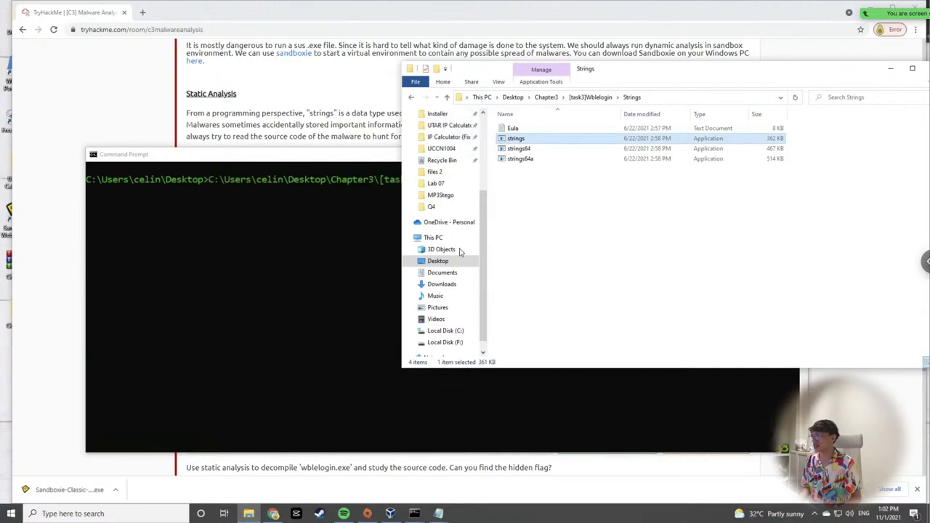
{"action": "left_click", "coordinate": [384, 256]}
Return to the [task3]Wblelogin folder and append the full path of wblelogin.exe to the new strings.exe command.
{"action": "left_click", "coordinate": [834, 214]}
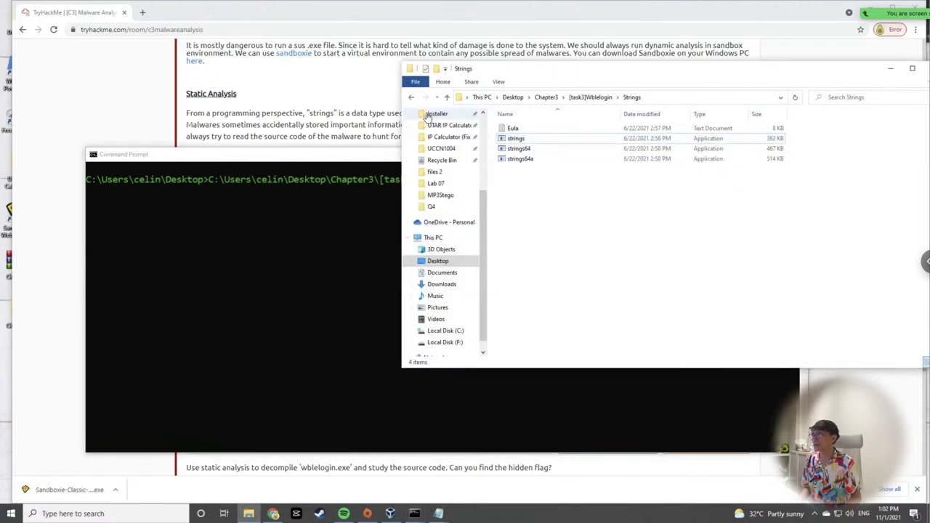
{"action": "left_click", "coordinate": [411, 96]}
{"action": "left_click", "coordinate": [539, 151]}
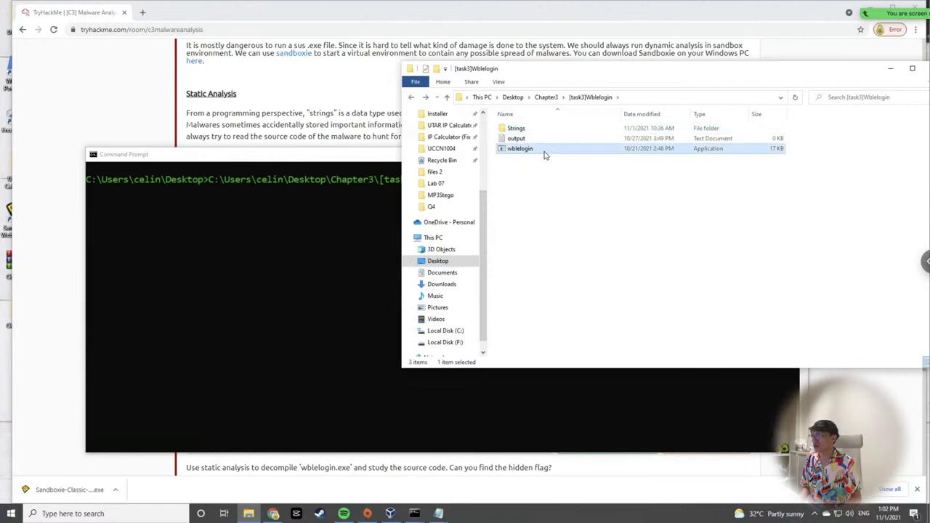
{"action": "left_click_drag", "start_coordinate": [545, 154], "coordinate": [278, 254]}
{"action": "left_click", "coordinate": [302, 220]}
Redirect the command's output with > to the full path of output.txt in [task3]Wblelogin and run it.
{"action": "type", "text": ">"}
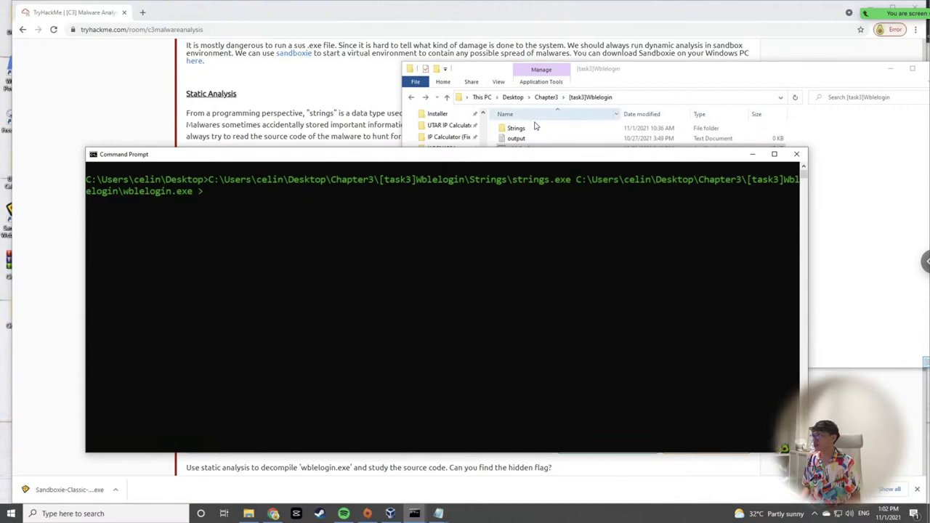
{"action": "left_click", "coordinate": [519, 140]}
{"action": "left_click_drag", "start_coordinate": [521, 143], "coordinate": [291, 207]}
{"action": "left_click", "coordinate": [290, 206]}
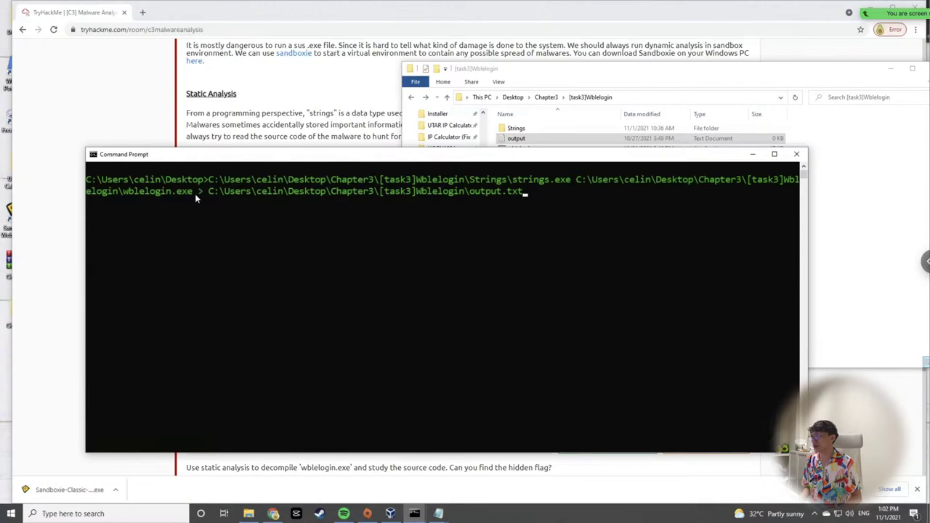
{"action": "key", "text": "Return"}
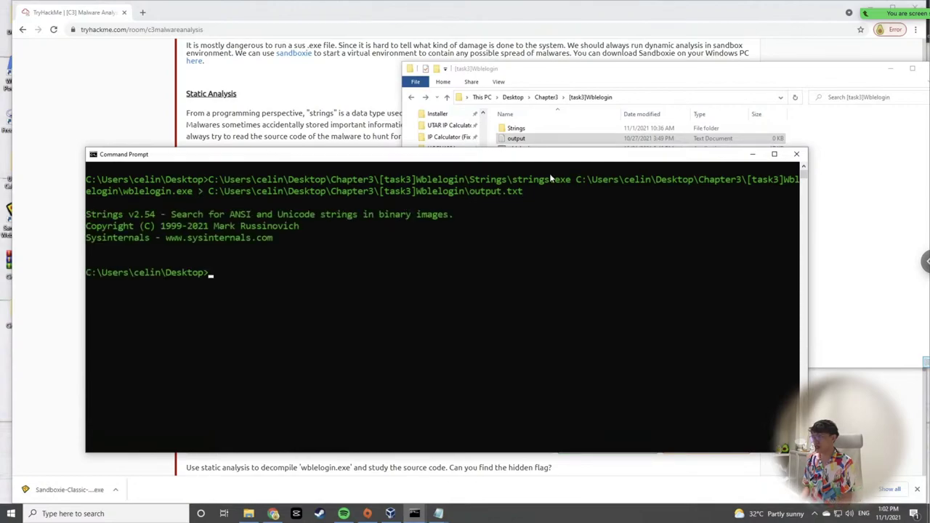
Open the output text file from the [task3]Wblelogin folder and look through the strings saved in it.
{"action": "left_click", "coordinate": [643, 138]}
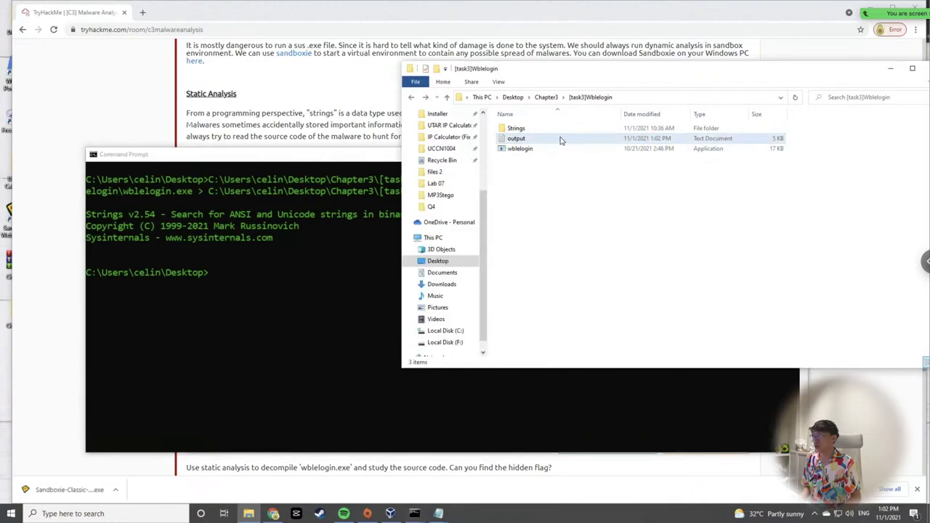
{"action": "double_click", "coordinate": [560, 140]}
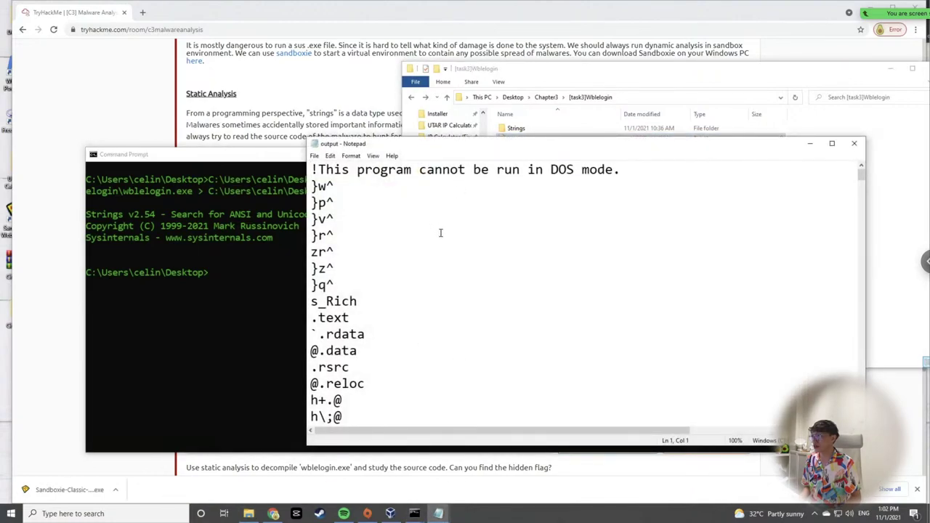
{"action": "scroll", "coordinate": [440, 233], "scroll_direction": "down", "scroll_amount": 1}
{"action": "scroll", "coordinate": [440, 233], "scroll_direction": "down", "scroll_amount": 8}
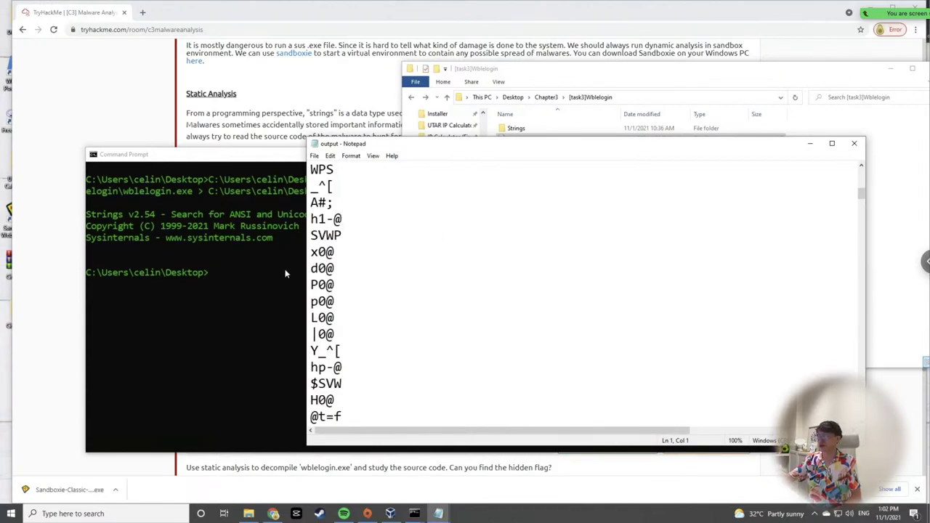
Set the font size of the output text file to 16.
{"action": "scroll", "coordinate": [864, 209], "scroll_direction": "down", "scroll_amount": 1}
{"action": "left_click_drag", "start_coordinate": [863, 208], "coordinate": [860, 283]}
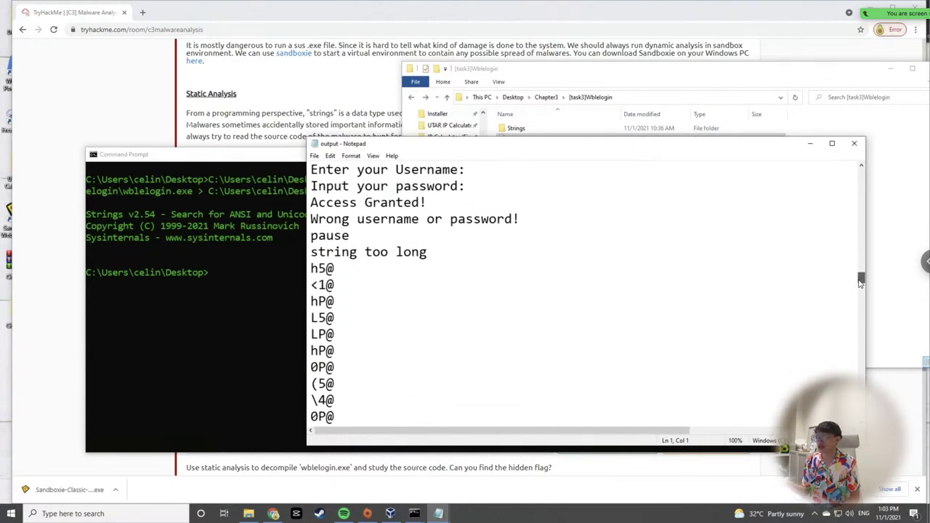
{"action": "left_click", "coordinate": [351, 155]}
{"action": "left_click", "coordinate": [351, 178]}
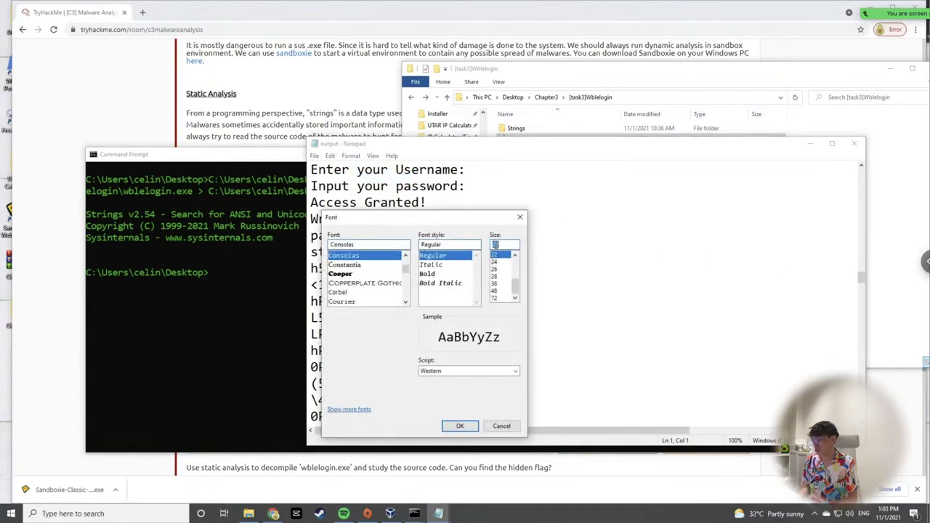
{"action": "type", "text": "16"}
{"action": "key", "text": "Return"}
{"action": "left_click", "coordinate": [625, 247]}
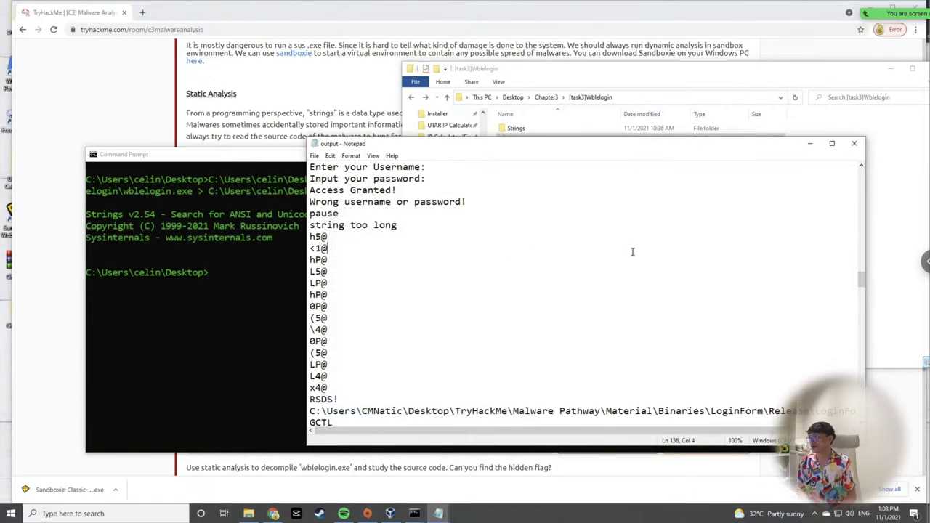
Examine the extracted strings below the login messages, including the section names, library references and imported function names.
{"action": "scroll", "coordinate": [774, 273], "scroll_direction": "down", "scroll_amount": 2}
{"action": "scroll", "coordinate": [775, 273], "scroll_direction": "down", "scroll_amount": 4}
{"action": "left_click_drag", "start_coordinate": [861, 289], "coordinate": [856, 322]}
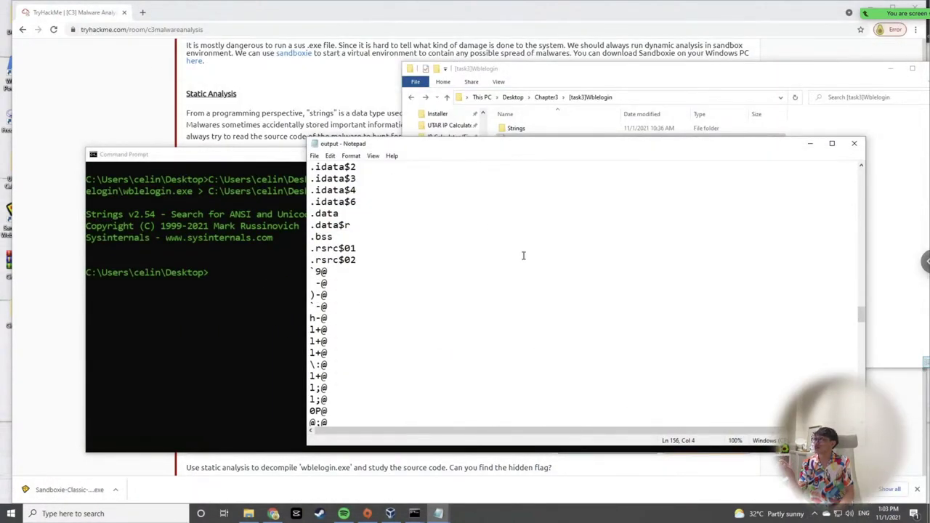
{"action": "scroll", "coordinate": [524, 256], "scroll_direction": "down", "scroll_amount": 3}
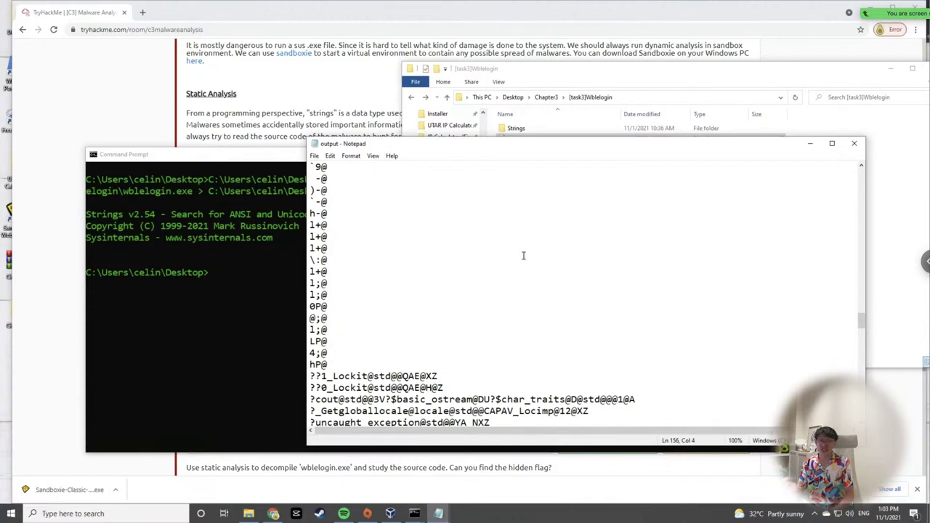
{"action": "scroll", "coordinate": [524, 257], "scroll_direction": "down", "scroll_amount": 5}
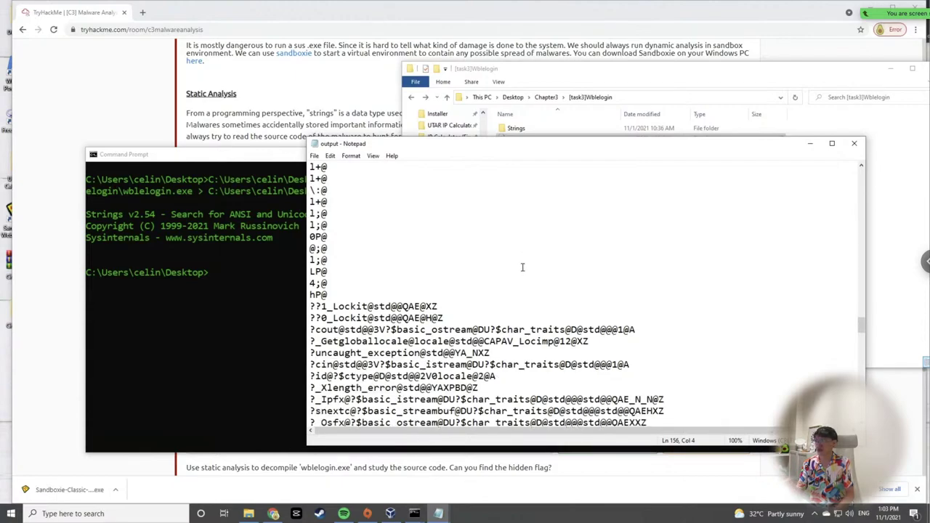
{"action": "scroll", "coordinate": [520, 271], "scroll_direction": "down", "scroll_amount": 1}
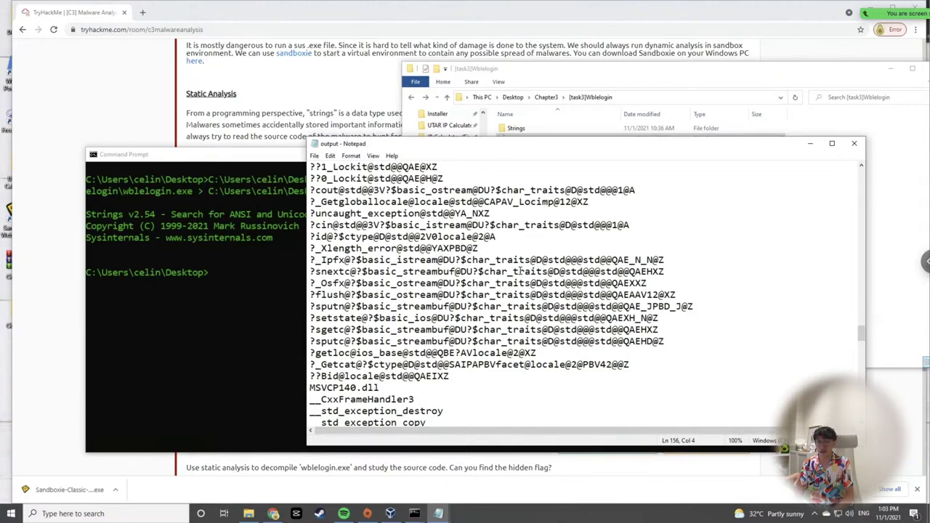
{"action": "scroll", "coordinate": [520, 271], "scroll_direction": "down", "scroll_amount": 5}
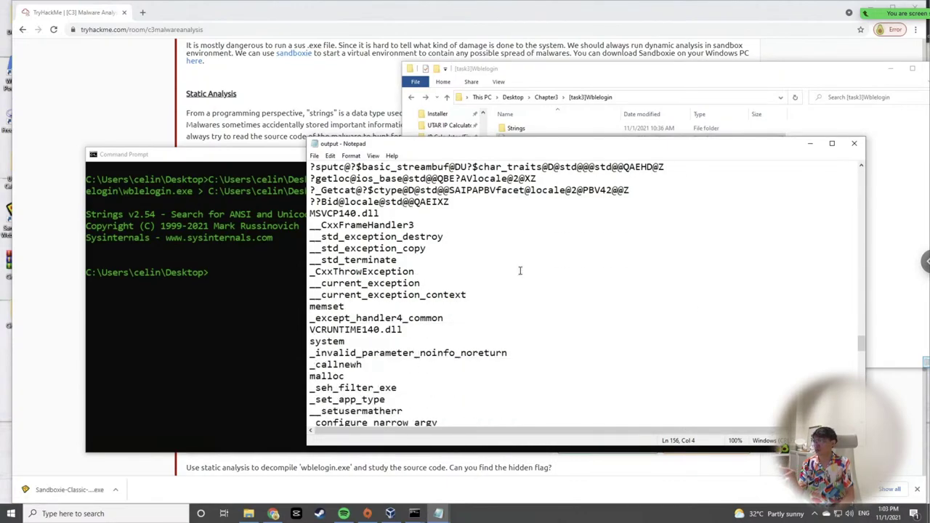
{"action": "scroll", "coordinate": [521, 270], "scroll_direction": "down", "scroll_amount": 1}
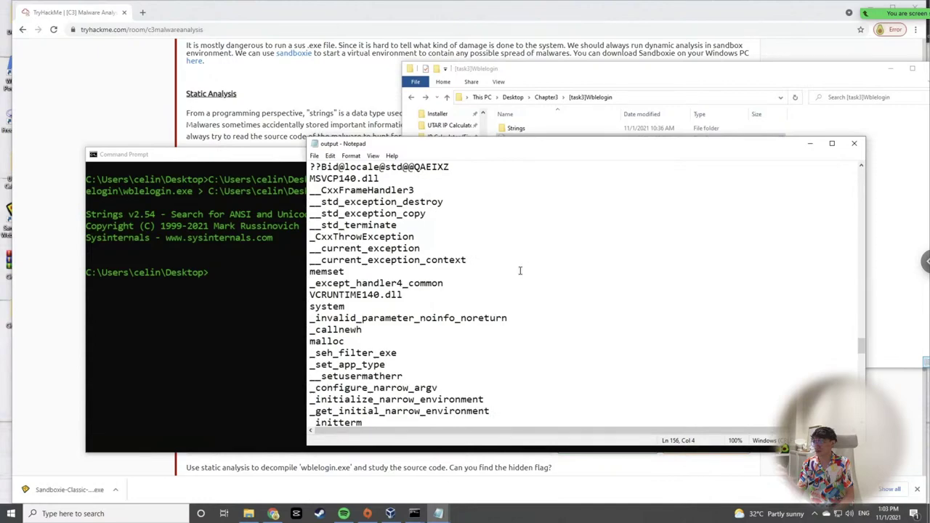
{"action": "scroll", "coordinate": [521, 270], "scroll_direction": "down", "scroll_amount": 1}
{"action": "double_click", "coordinate": [317, 271]}
{"action": "double_click", "coordinate": [333, 294]}
{"action": "scroll", "coordinate": [420, 297], "scroll_direction": "up", "scroll_amount": 2}
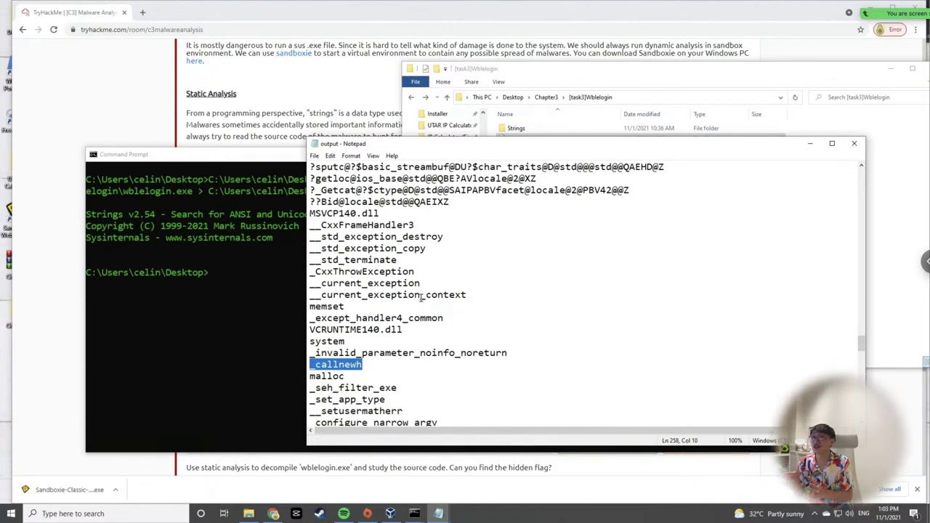
Point out the wblelogin application in the [task3]Wblelogin folder and return to an earlier part of the extracted strings.
{"action": "left_click", "coordinate": [534, 72]}
{"action": "left_click", "coordinate": [520, 148]}
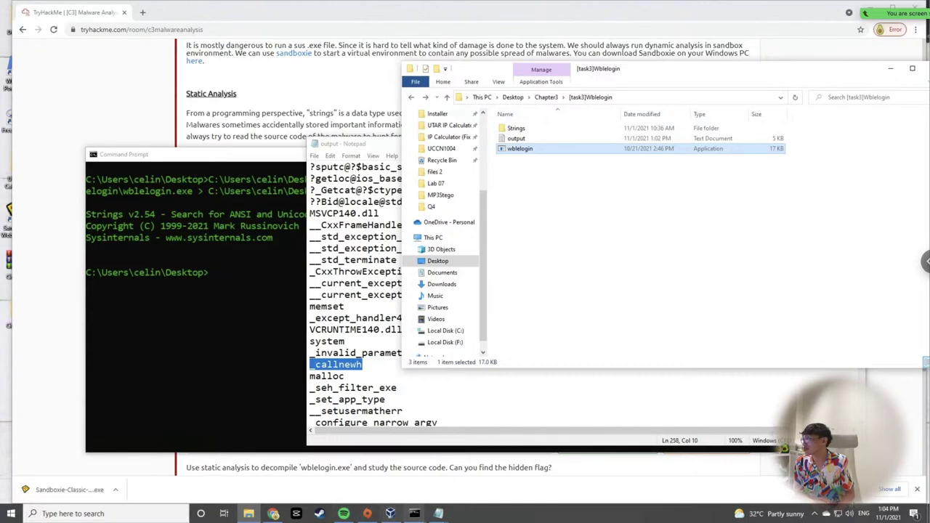
{"action": "mouse_move", "coordinate": [414, 514]}
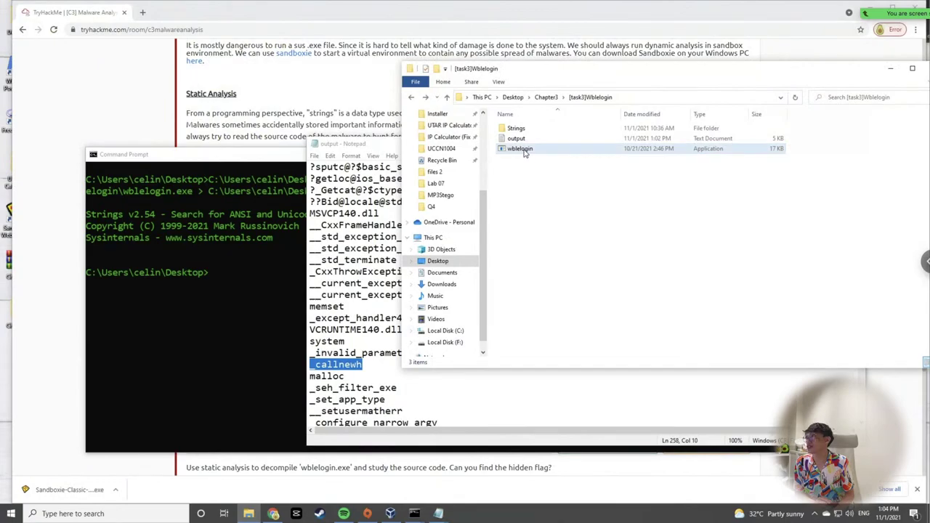
{"action": "left_click", "coordinate": [351, 226]}
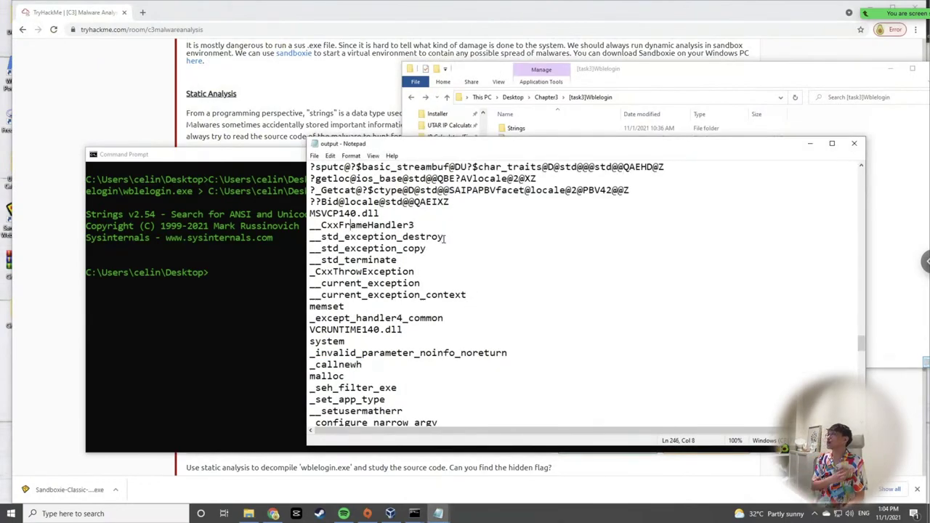
{"action": "scroll", "coordinate": [442, 239], "scroll_direction": "up", "scroll_amount": 20}
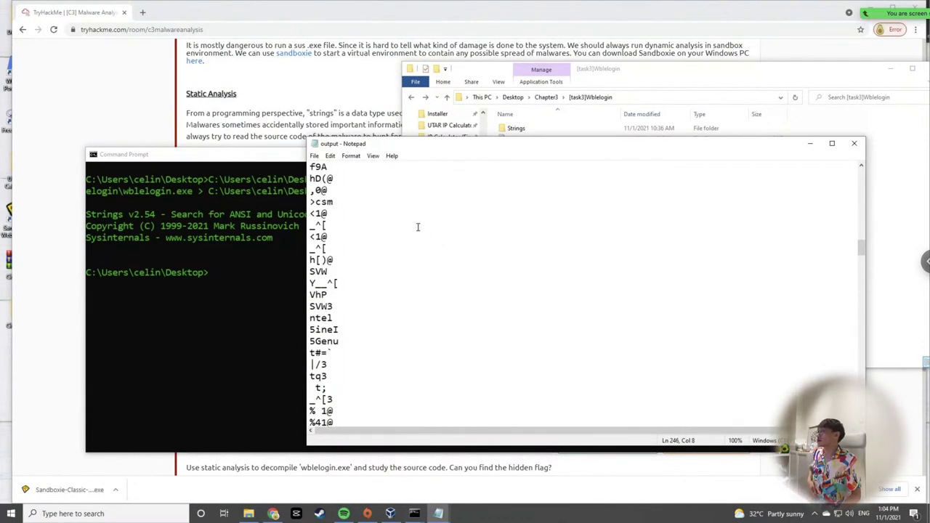
Return to the TryHackMe room and submit "no" as the answer to the question about strange behaviour when running wblelogin.exe.
{"action": "left_click", "coordinate": [269, 137]}
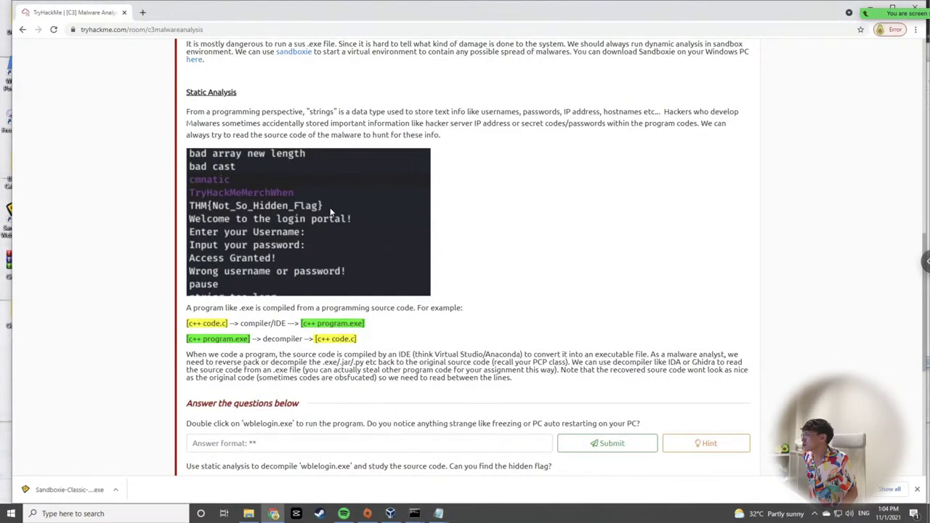
{"action": "scroll", "coordinate": [331, 211], "scroll_direction": "down", "scroll_amount": 3}
{"action": "scroll", "coordinate": [330, 211], "scroll_direction": "down", "scroll_amount": 1}
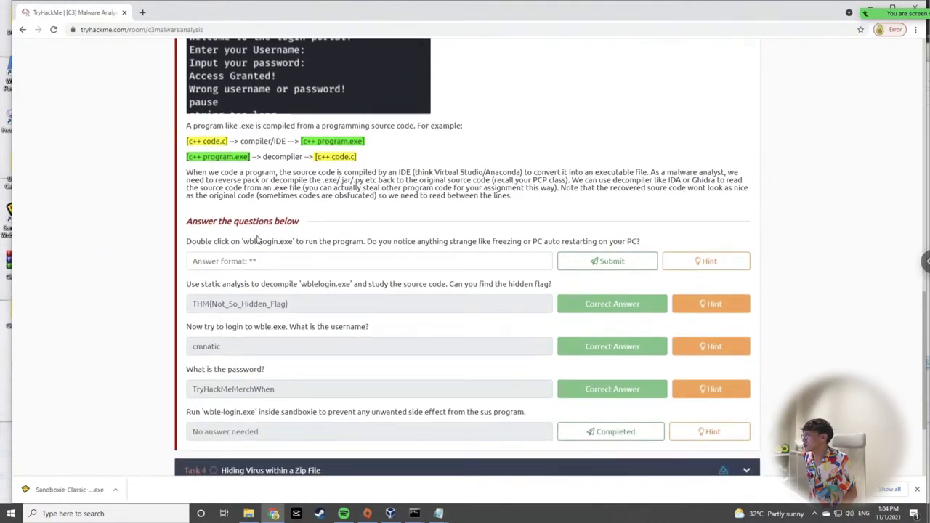
{"action": "left_click_drag", "start_coordinate": [192, 243], "coordinate": [290, 243]}
{"action": "left_click", "coordinate": [409, 253]}
{"action": "double_click", "coordinate": [433, 241]}
{"action": "left_click", "coordinate": [446, 264]}
{"action": "type", "text": "no"}
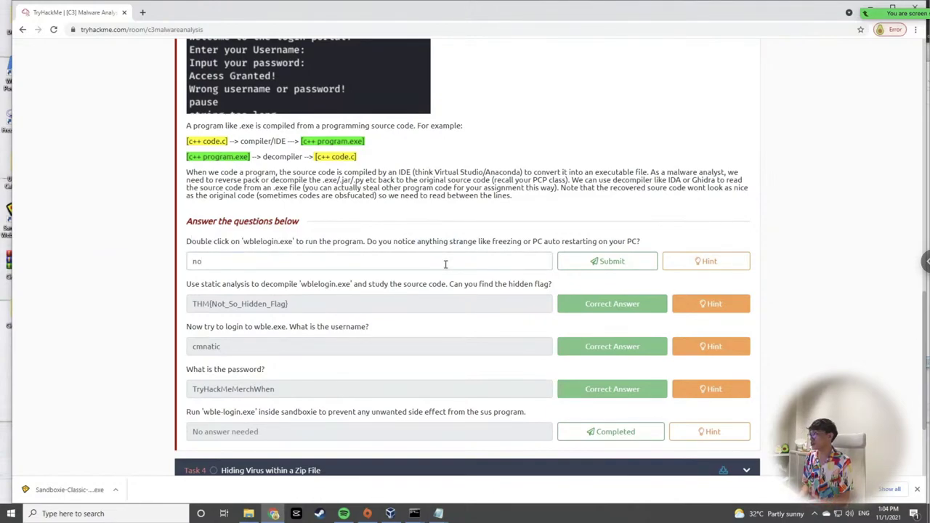
{"action": "key", "text": "Return"}
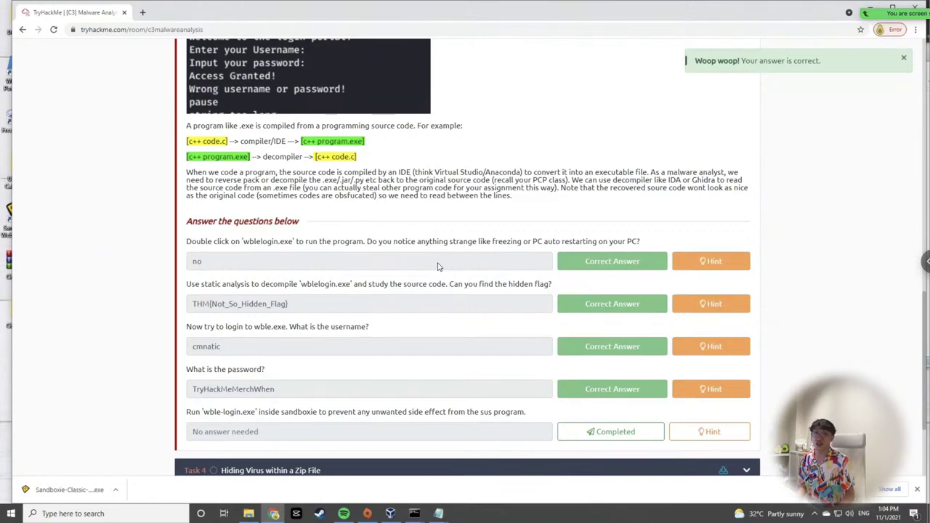
Read the hidden flag question, bring back the output text file and look through its strings down to the login portal messages.
{"action": "left_click_drag", "start_coordinate": [185, 286], "coordinate": [444, 283]}
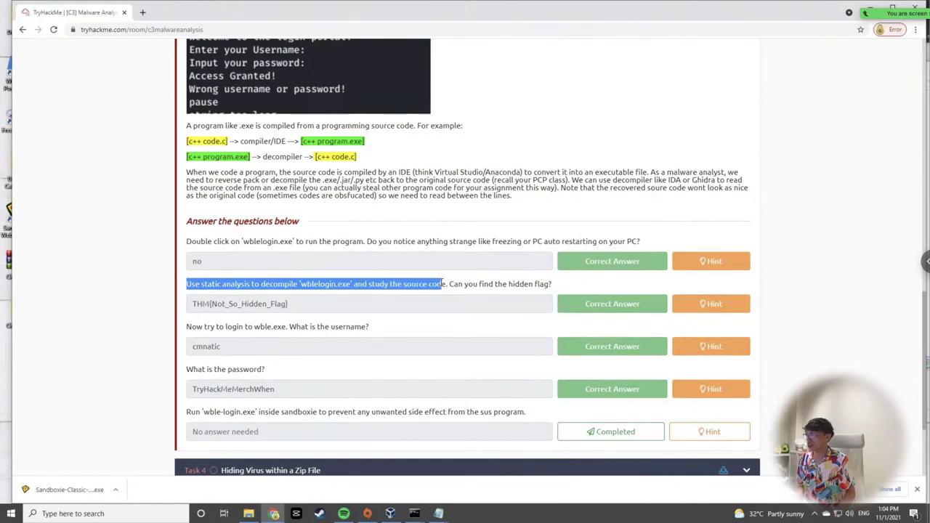
{"action": "left_click", "coordinate": [463, 294]}
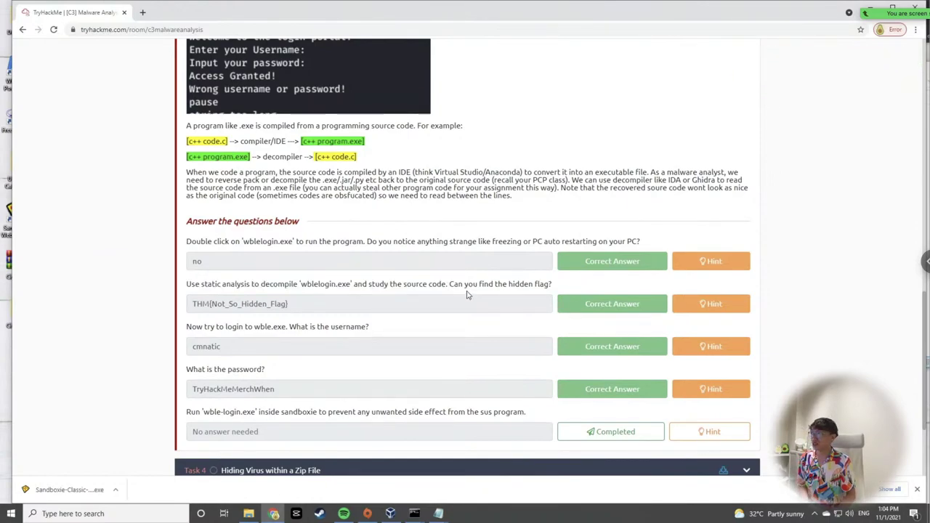
{"action": "left_click_drag", "start_coordinate": [450, 285], "coordinate": [554, 284]}
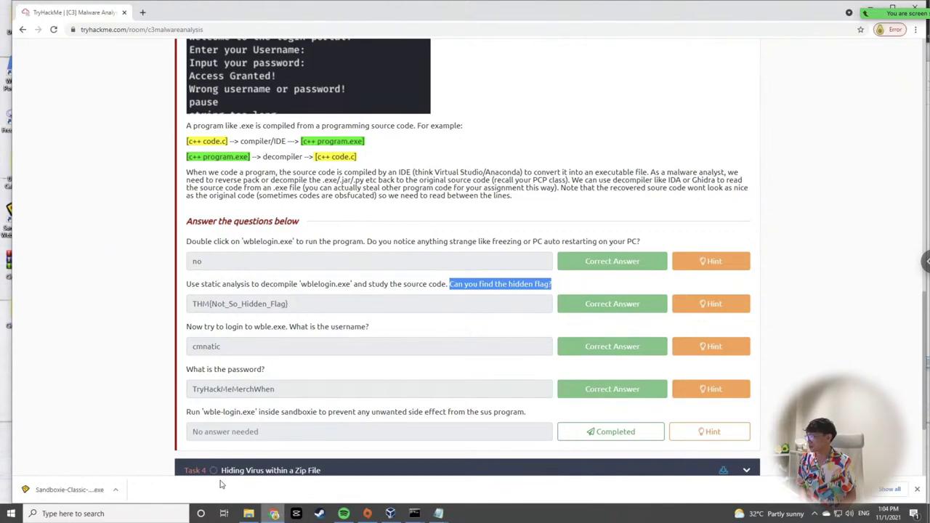
{"action": "mouse_move", "coordinate": [442, 514]}
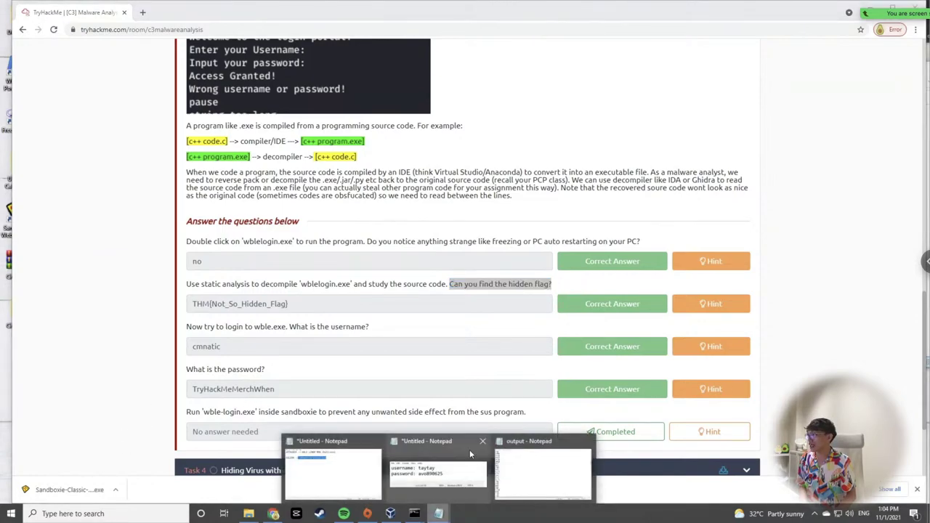
{"action": "left_click", "coordinate": [524, 469]}
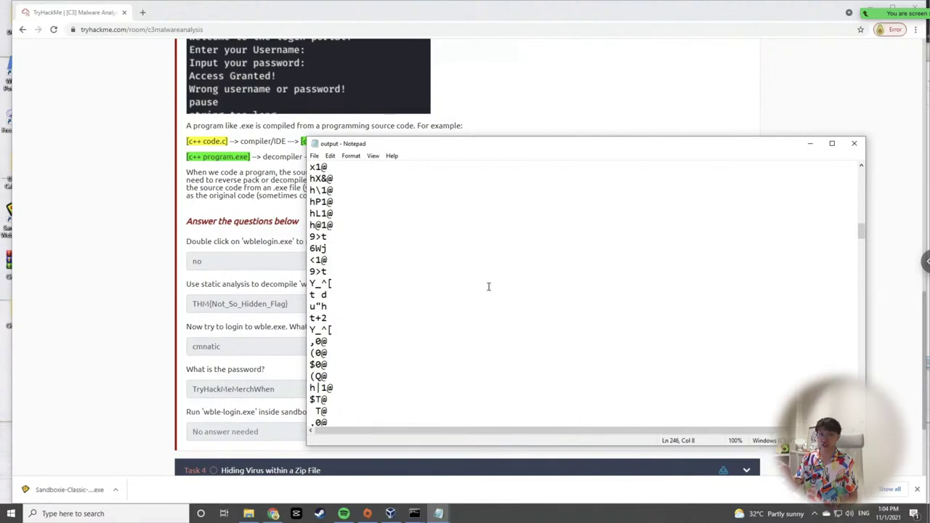
{"action": "left_click_drag", "start_coordinate": [463, 143], "coordinate": [412, 92]}
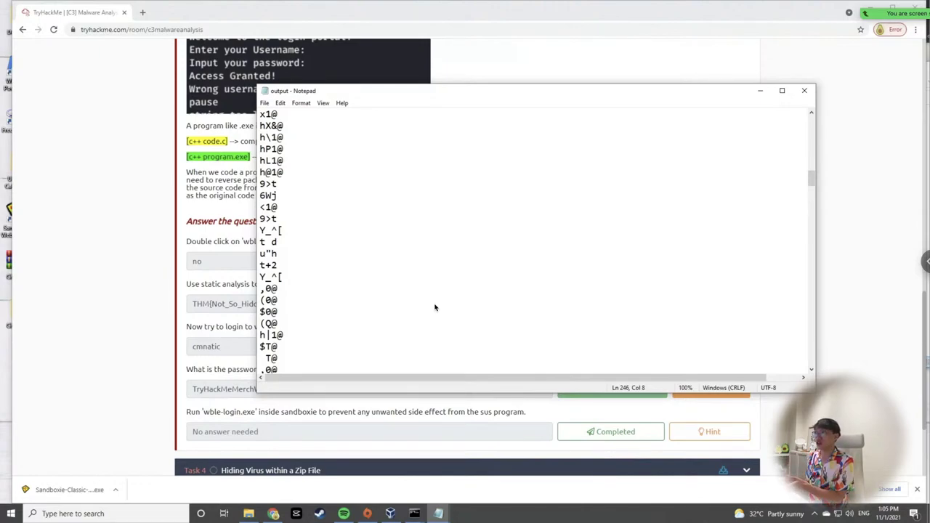
{"action": "scroll", "coordinate": [434, 308], "scroll_direction": "down", "scroll_amount": 15}
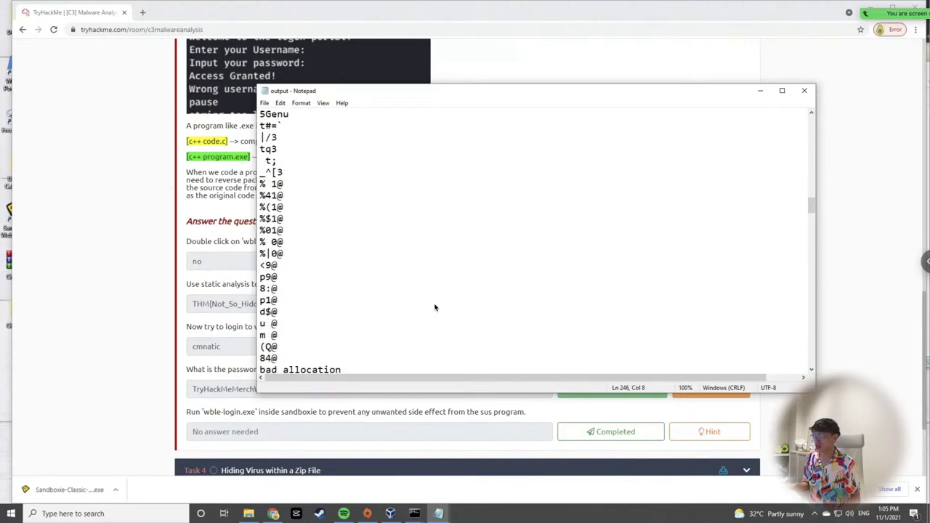
{"action": "scroll", "coordinate": [435, 308], "scroll_direction": "down", "scroll_amount": 2}
{"action": "scroll", "coordinate": [435, 307], "scroll_direction": "down", "scroll_amount": 2}
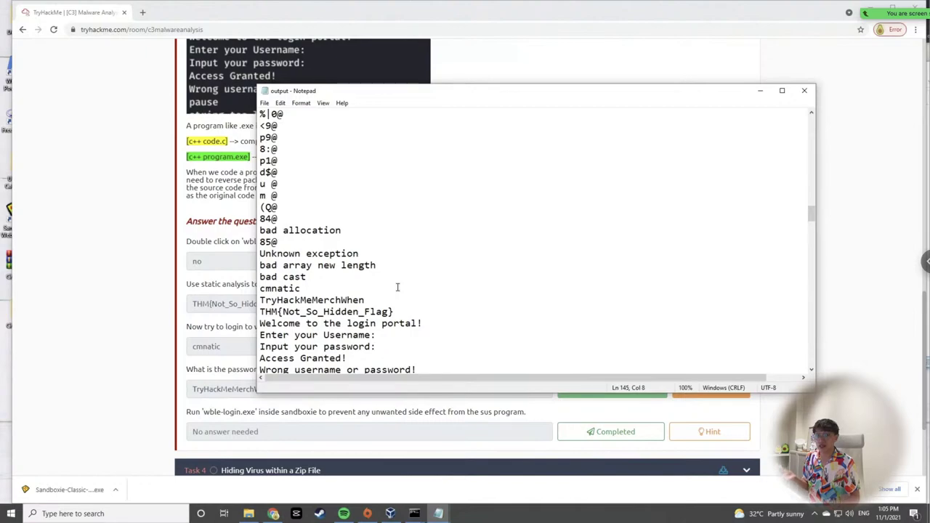
Insert the example line "serverIP = 192.168.1.1" below cmnatic in the output text and highlight its IP address.
{"action": "key", "text": "Return"}
{"action": "type", "text": "serve"}
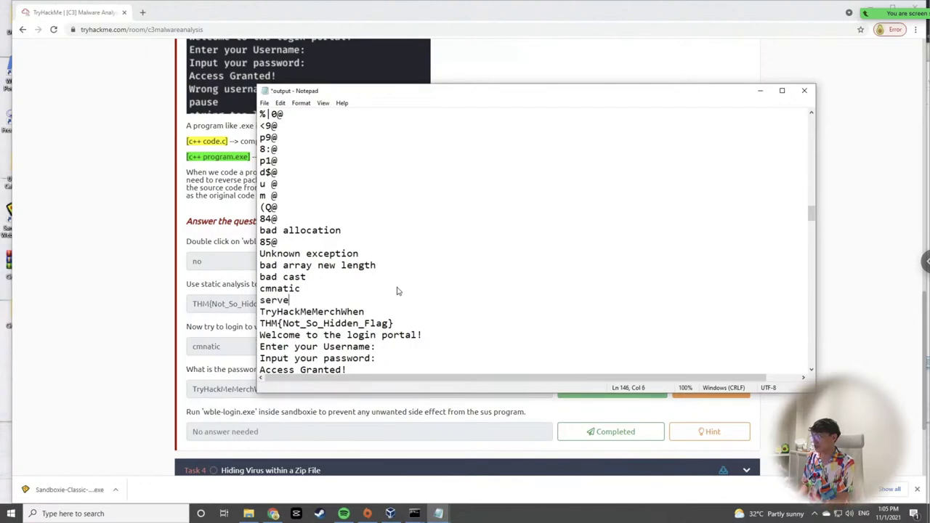
{"action": "type", "text": "rIP = 19"}
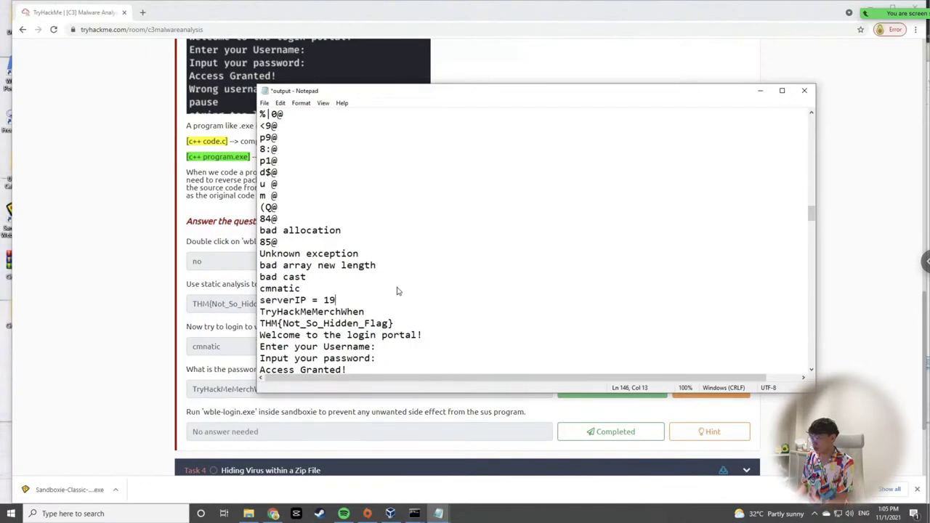
{"action": "type", "text": "2.168.1.1"}
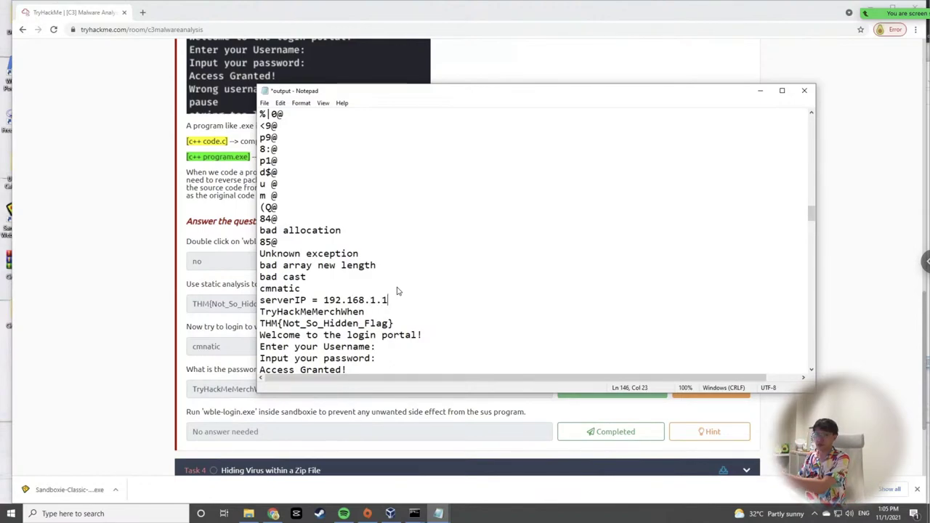
{"action": "left_click_drag", "start_coordinate": [390, 301], "coordinate": [323, 301]}
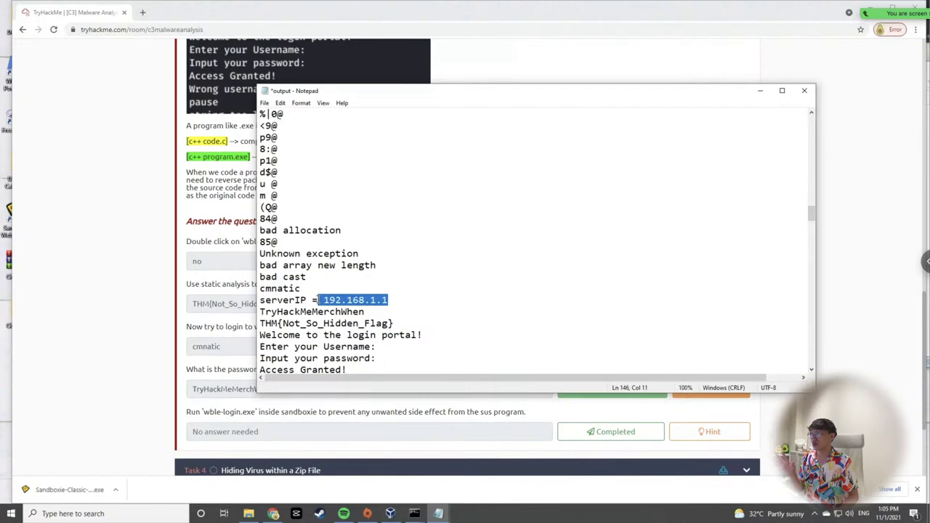
{"action": "left_click", "coordinate": [396, 307]}
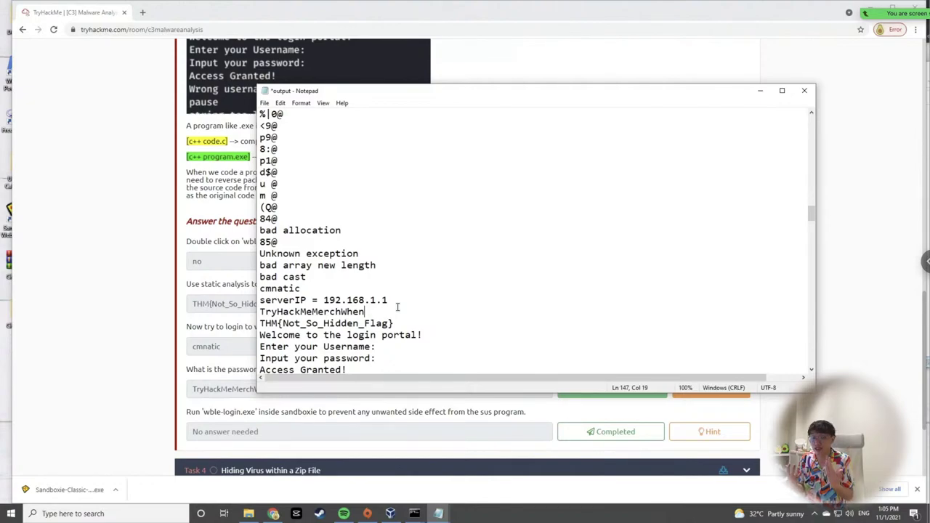
Delete the example serverIP line from the output text.
{"action": "left_click_drag", "start_coordinate": [389, 301], "coordinate": [259, 301]}
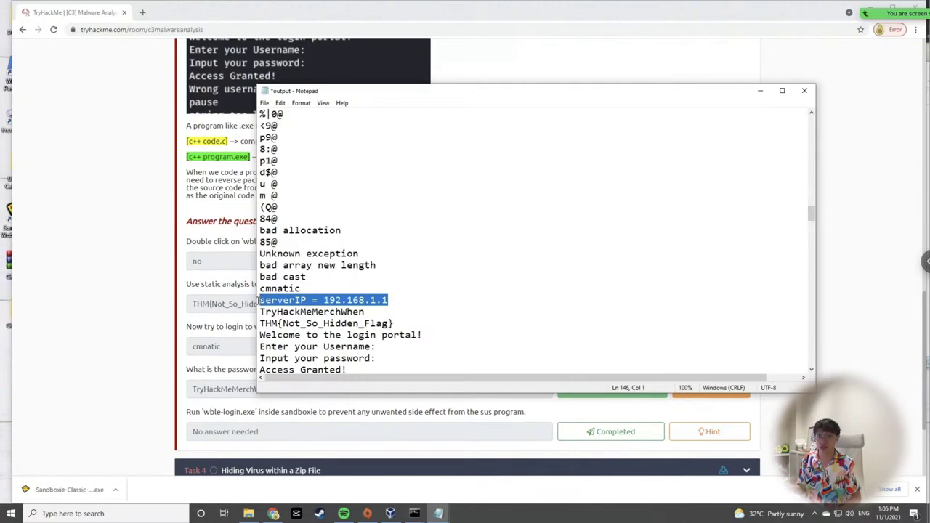
{"action": "key", "text": "BackSpace"}
{"action": "key", "text": "BackSpace"}
{"action": "left_click", "coordinate": [421, 311]}
{"action": "left_click_drag", "start_coordinate": [260, 113], "coordinate": [425, 300]}
{"action": "left_click", "coordinate": [424, 299]}
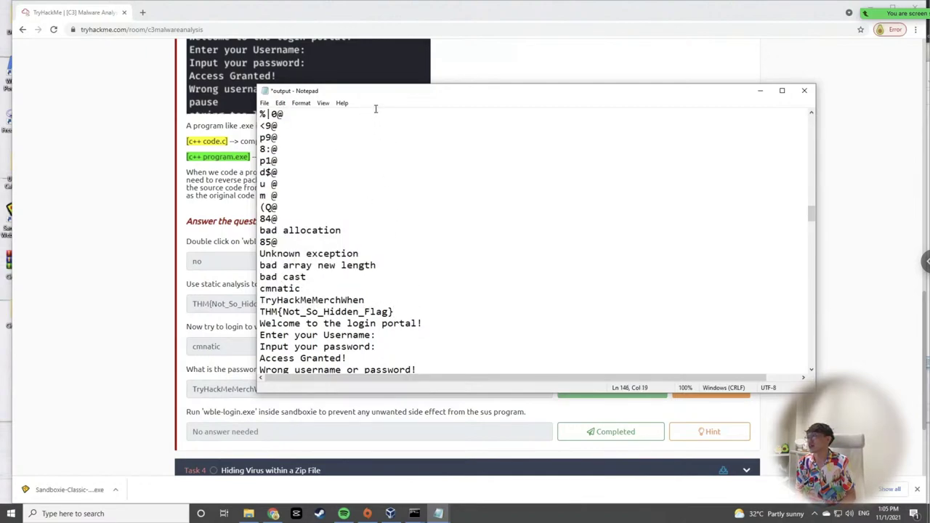
{"action": "left_click_drag", "start_coordinate": [378, 92], "coordinate": [384, 81]}
{"action": "left_click", "coordinate": [461, 275]}
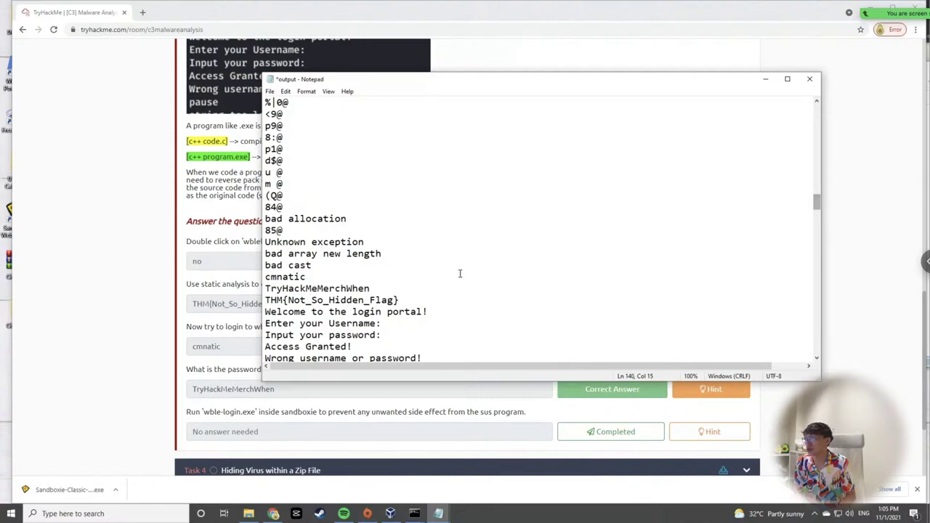
{"action": "left_click_drag", "start_coordinate": [266, 300], "coordinate": [243, 302]}
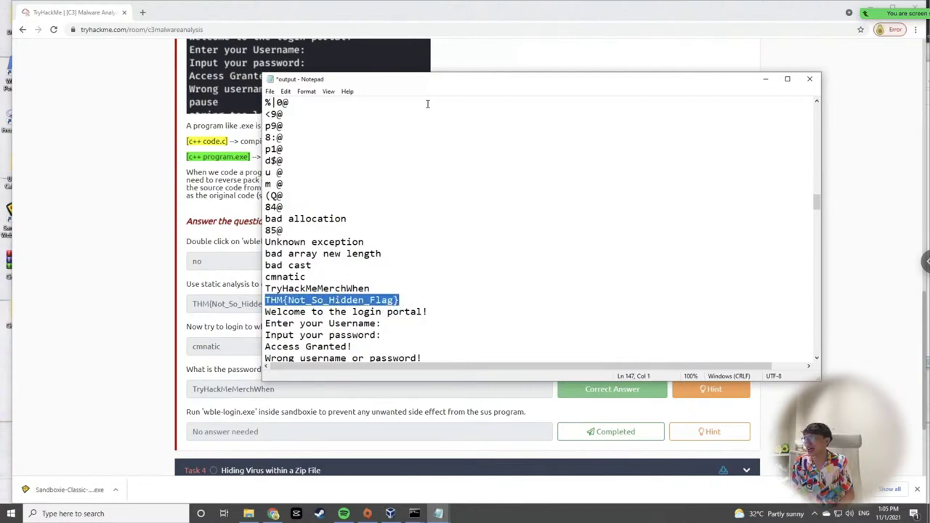
Check the hidden flag answer against the output text and highlight the question asking for the wble.exe username.
{"action": "left_click_drag", "start_coordinate": [398, 82], "coordinate": [584, 76]}
{"action": "left_click", "coordinate": [385, 304]}
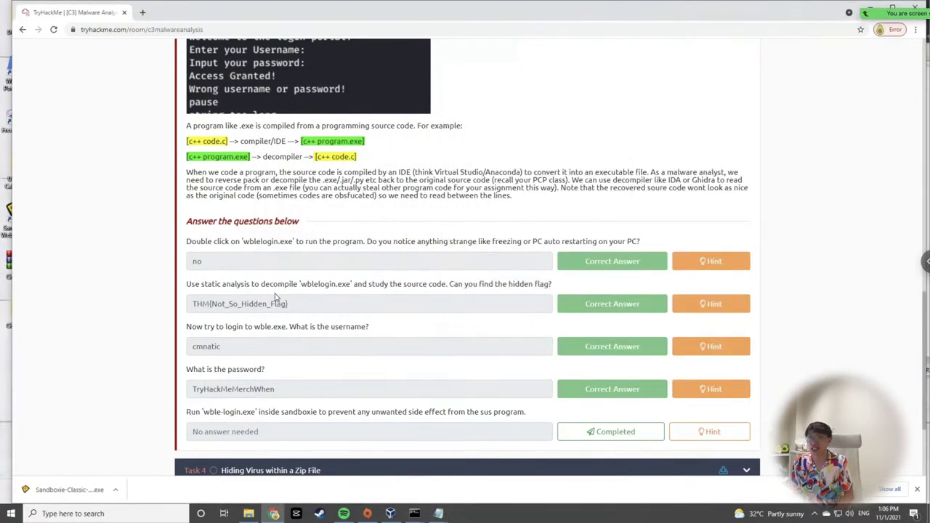
{"action": "scroll", "coordinate": [534, 283], "scroll_direction": "up", "scroll_amount": 1}
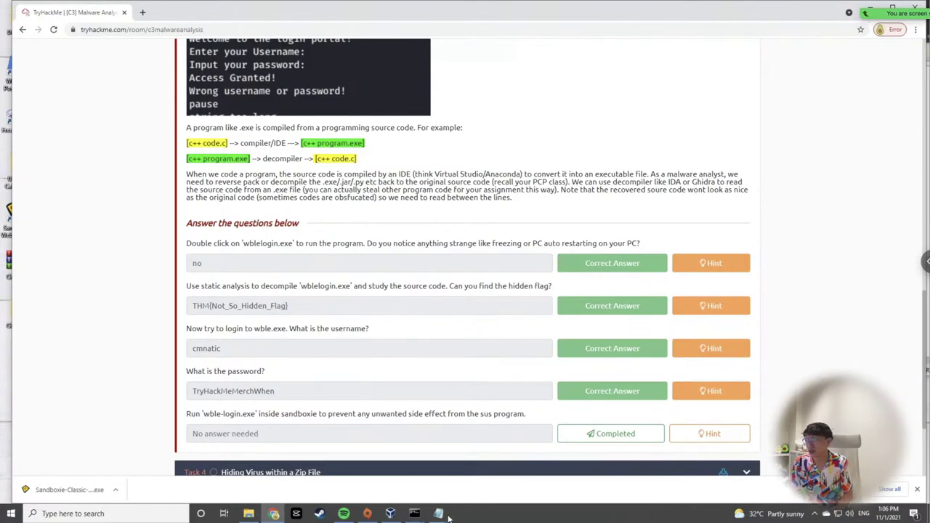
{"action": "mouse_move", "coordinate": [440, 513]}
{"action": "left_click", "coordinate": [556, 469]}
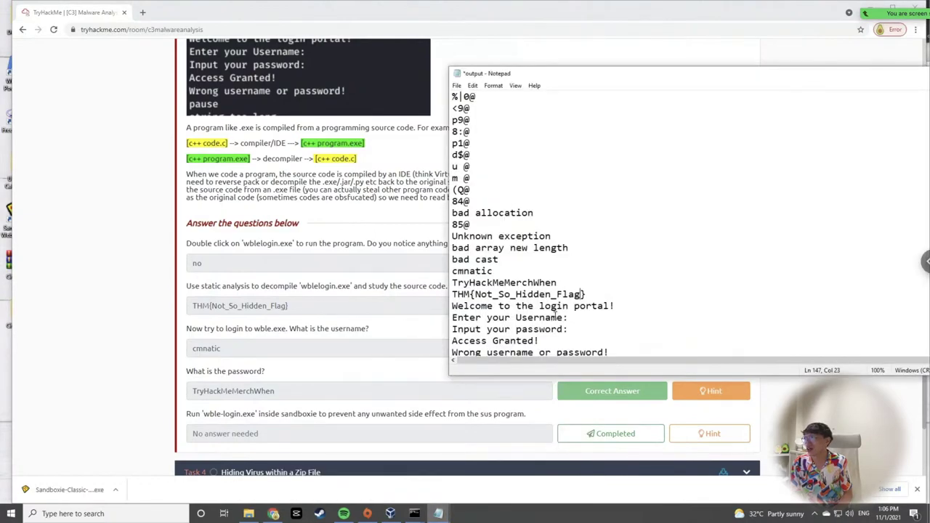
{"action": "left_click", "coordinate": [312, 312]}
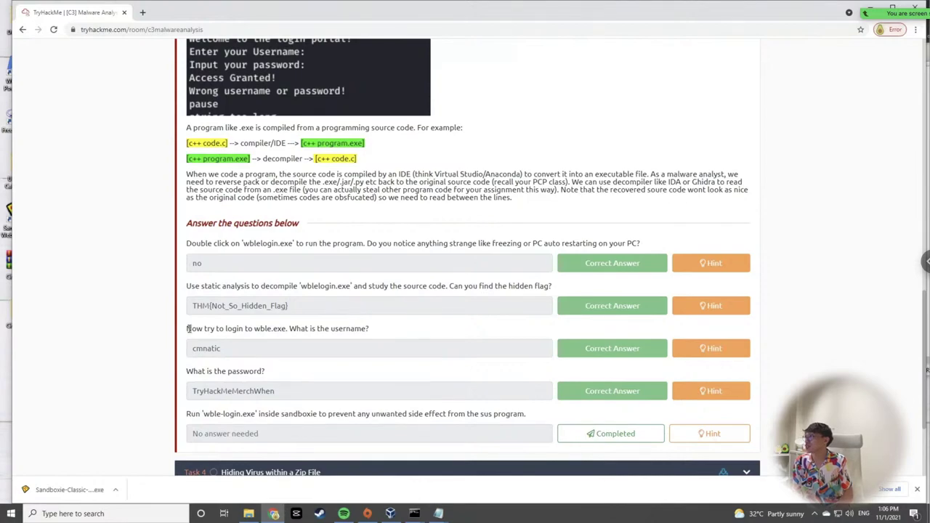
{"action": "left_click_drag", "start_coordinate": [188, 329], "coordinate": [380, 331]}
Run wblelogin from the [task3]Wblelogin folder, try to log in with the username cheesenpizza and close the program.
{"action": "left_click", "coordinate": [415, 508]}
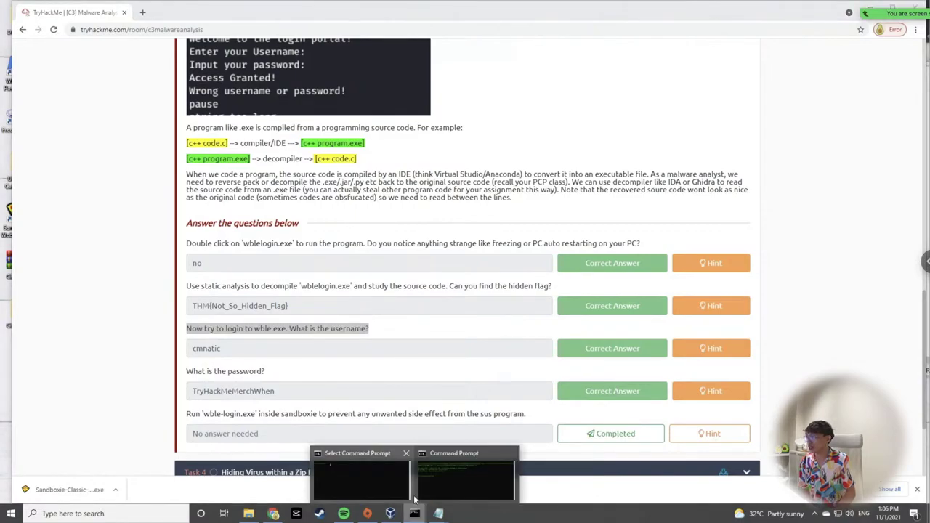
{"action": "left_click", "coordinate": [390, 482]}
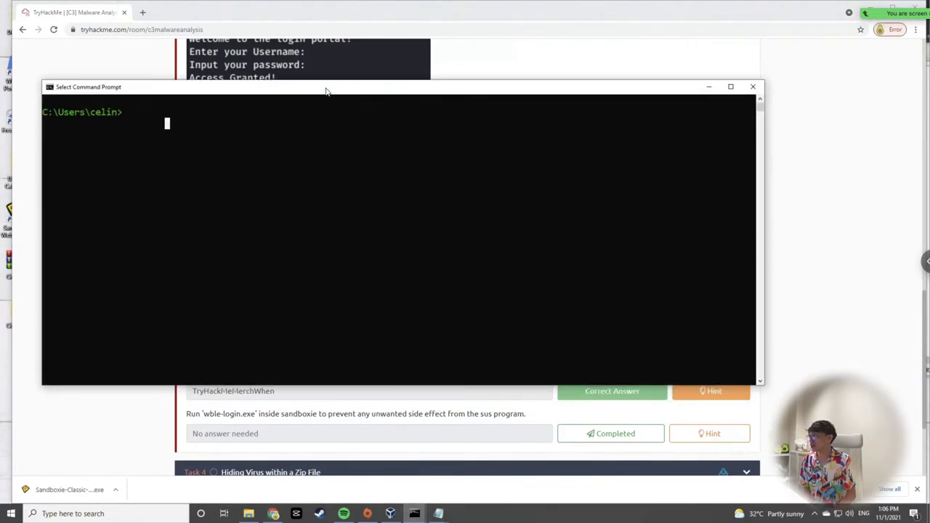
{"action": "left_click", "coordinate": [249, 514]}
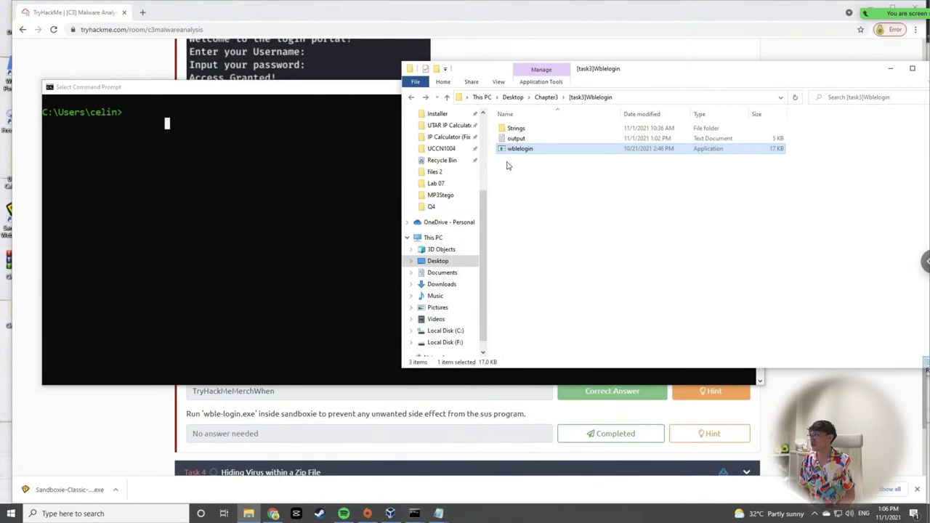
{"action": "double_click", "coordinate": [520, 149]}
{"action": "left_click_drag", "start_coordinate": [411, 107], "coordinate": [410, 58]}
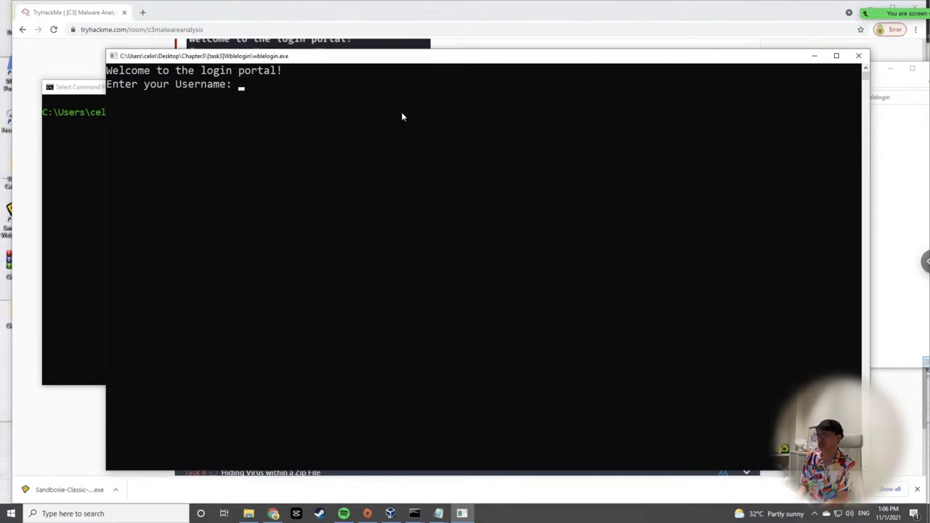
{"action": "type", "text": "cheesen[i"}
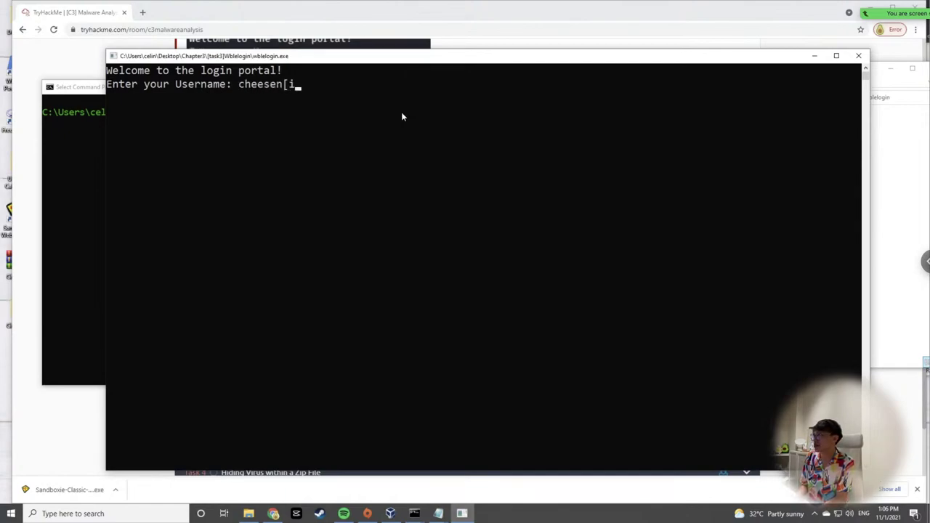
{"action": "key", "text": "BackSpace"}
{"action": "key", "text": "BackSpace"}
{"action": "type", "text": "pizza"}
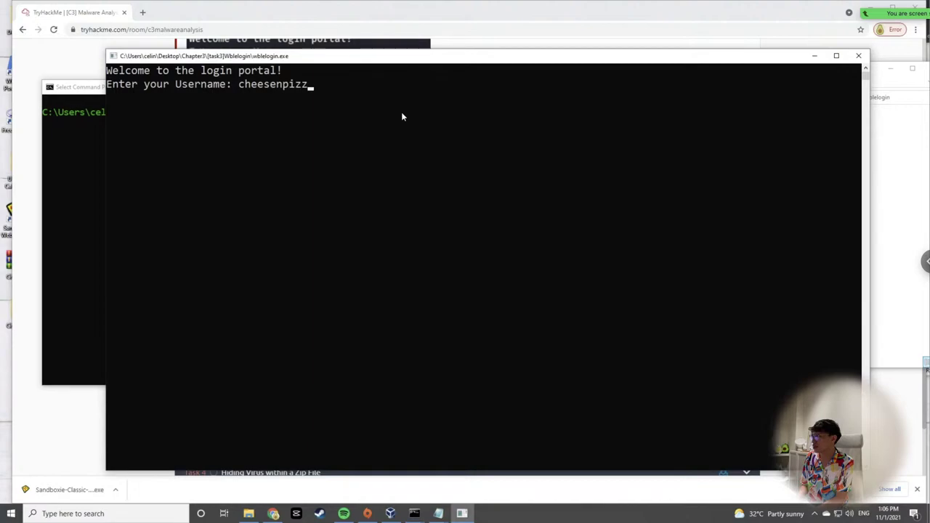
{"action": "key", "text": "Return"}
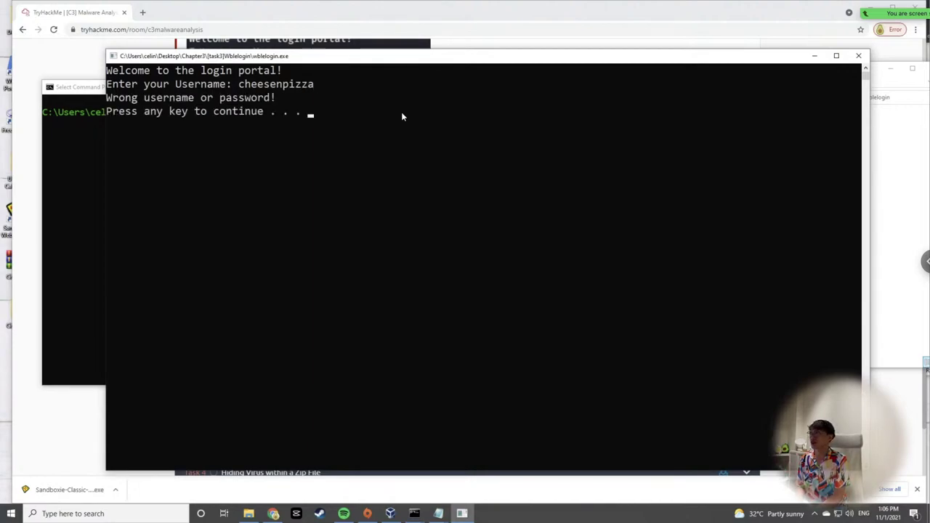
{"action": "left_click", "coordinate": [857, 55]}
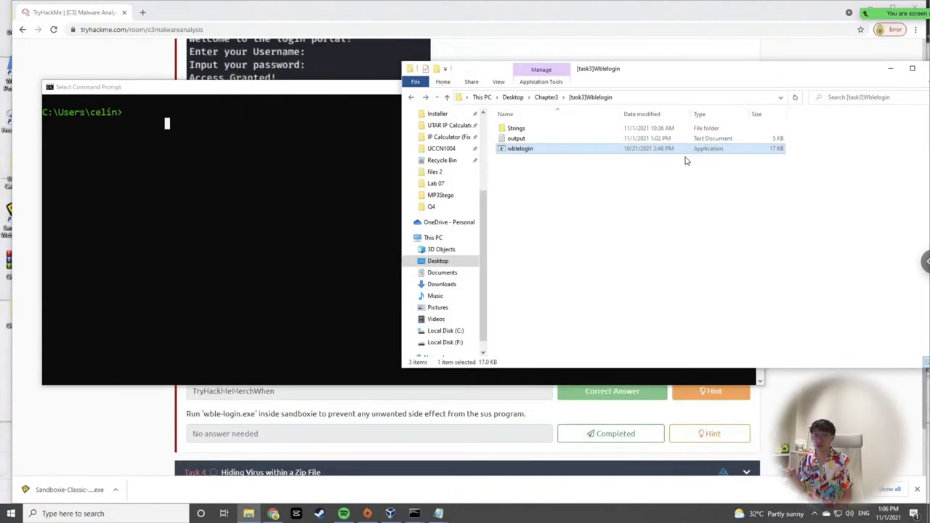
Open the output text file from the [task3]Wblelogin folder and go to the strings around the login portal messages.
{"action": "left_click", "coordinate": [590, 138]}
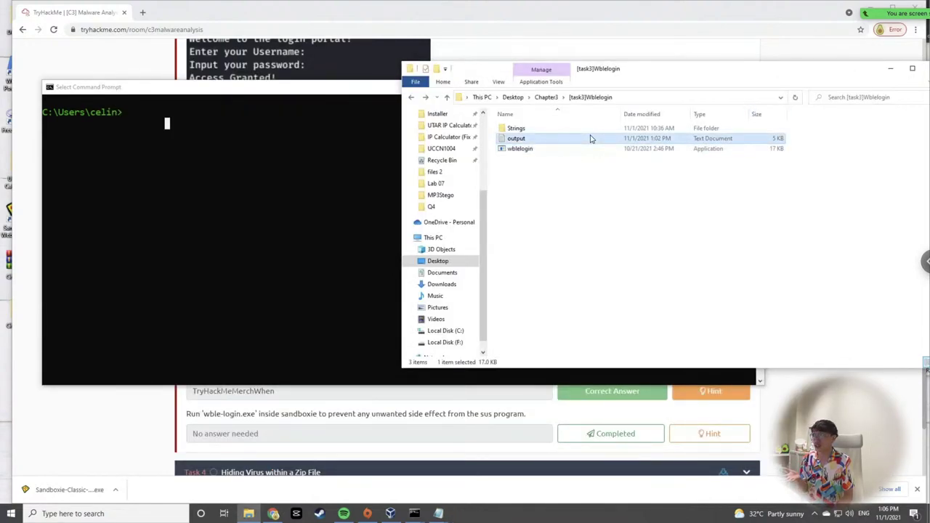
{"action": "double_click", "coordinate": [590, 138]}
{"action": "left_click_drag", "start_coordinate": [588, 147], "coordinate": [561, 88]}
{"action": "left_click_drag", "start_coordinate": [836, 120], "coordinate": [837, 221]}
{"action": "scroll", "coordinate": [547, 152], "scroll_direction": "up", "scroll_amount": 1}
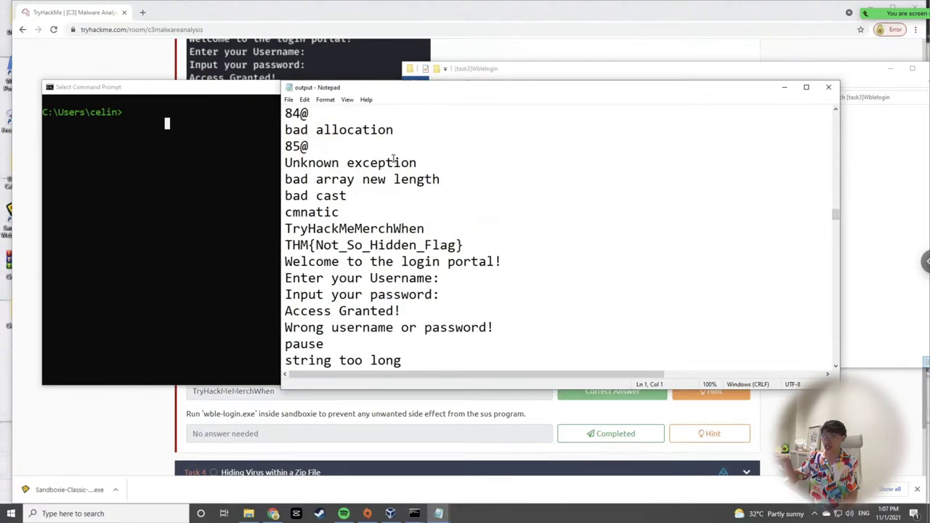
Highlight the strings "Unknown exception", "bad array new length" and cmnatic in turn as possible usernames.
{"action": "left_click_drag", "start_coordinate": [285, 163], "coordinate": [427, 161]}
{"action": "left_click", "coordinate": [339, 179]}
{"action": "left_click_drag", "start_coordinate": [288, 179], "coordinate": [441, 180]}
{"action": "left_click", "coordinate": [400, 196]}
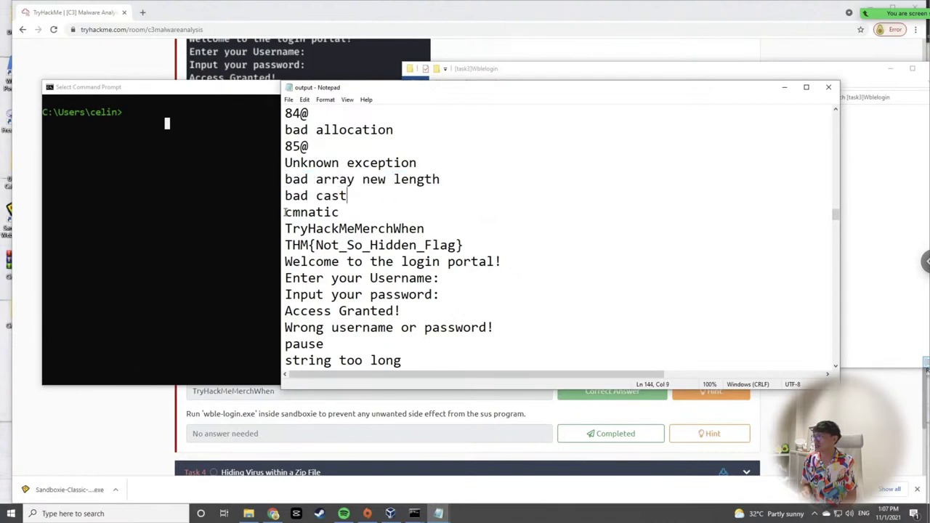
{"action": "left_click_drag", "start_coordinate": [286, 212], "coordinate": [342, 211]}
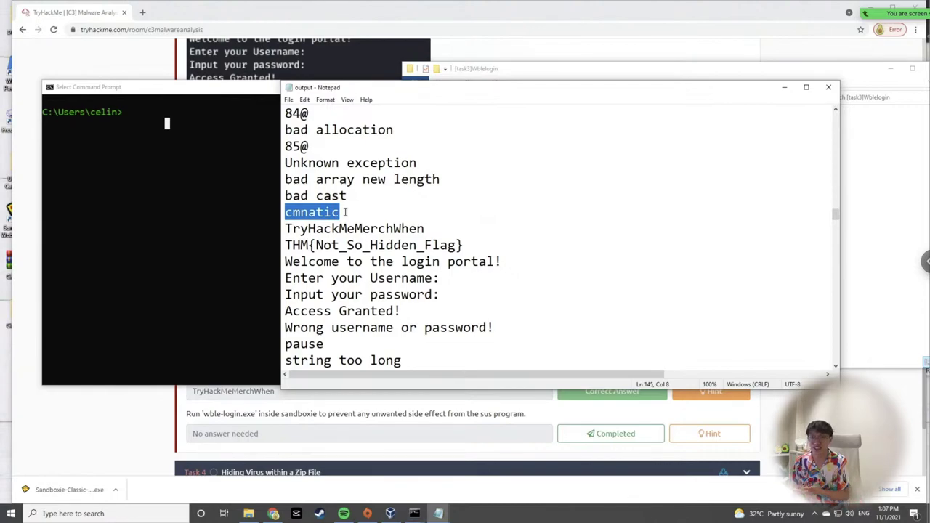
Close the spare Command Prompt window, run wblelogin again and submit cmnatic as the username.
{"action": "left_click", "coordinate": [414, 514]}
{"action": "left_click", "coordinate": [360, 476]}
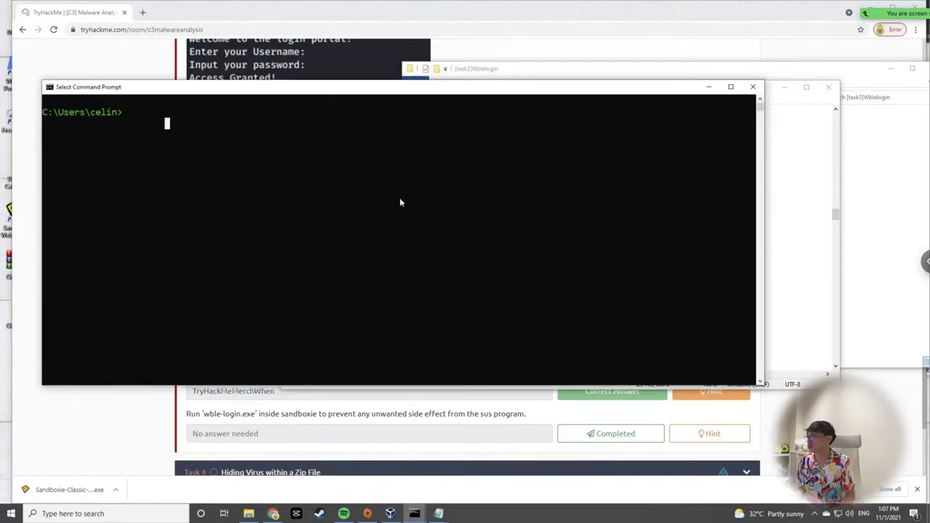
{"action": "left_click", "coordinate": [753, 87]}
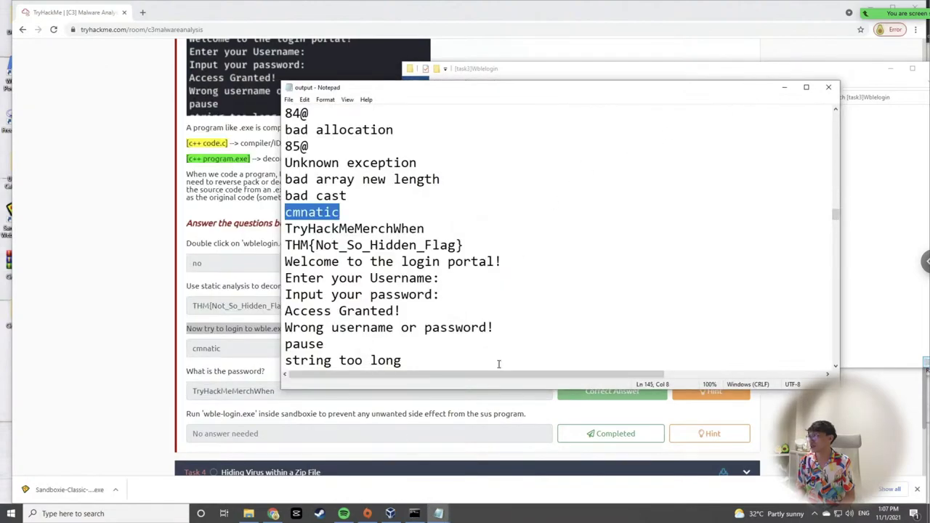
{"action": "left_click", "coordinate": [248, 514]}
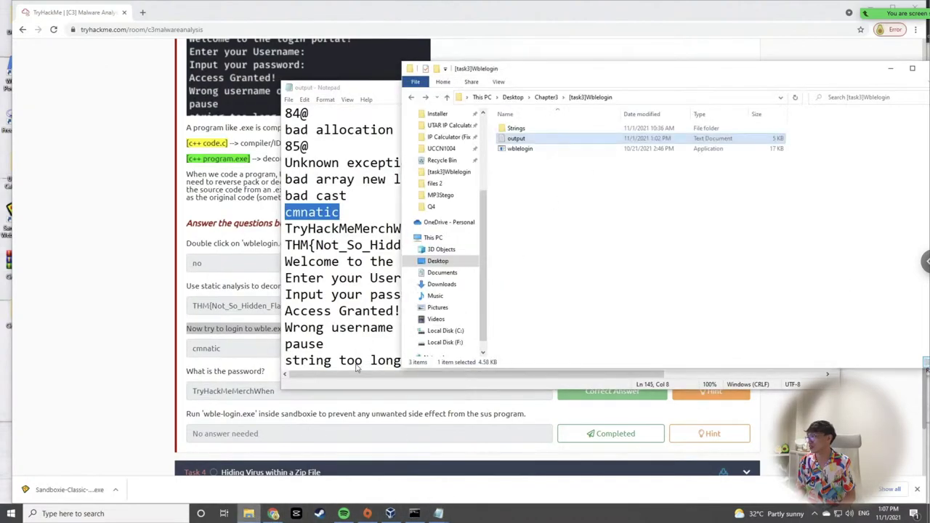
{"action": "left_click", "coordinate": [534, 149]}
{"action": "double_click", "coordinate": [534, 149]}
{"action": "type", "text": "cmnatic"}
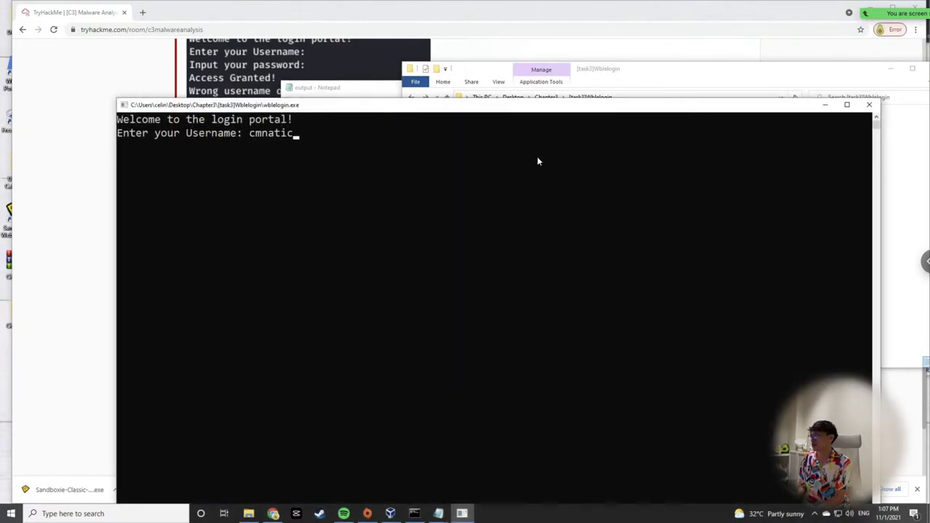
{"action": "key", "text": "Return"}
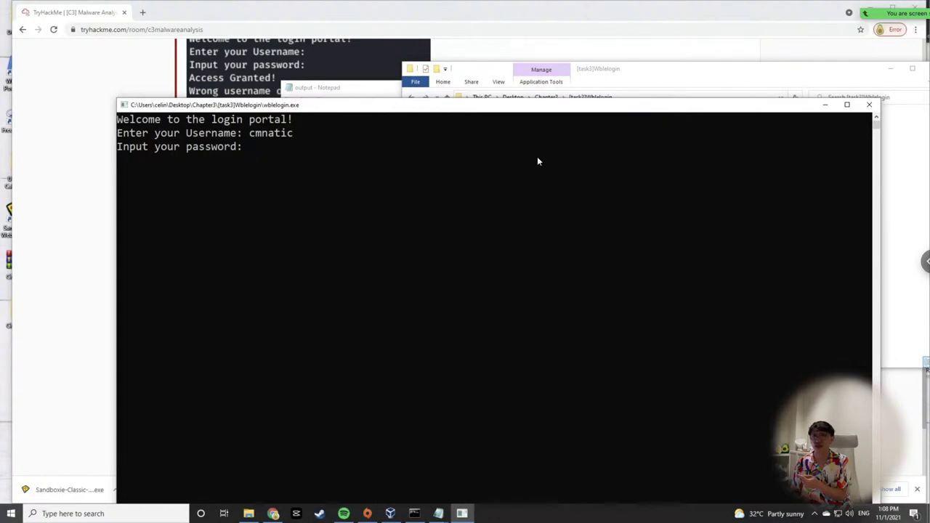
Annotate cmnatic in the output text with "<< username" and the string below it with "<< could be the password?".
{"action": "left_click", "coordinate": [366, 90]}
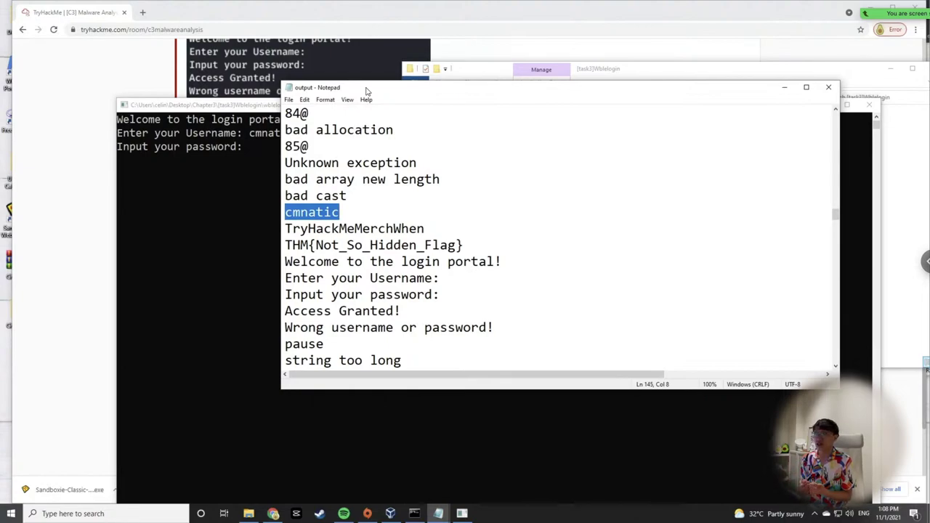
{"action": "left_click", "coordinate": [366, 213]}
{"action": "double_click", "coordinate": [308, 213]}
{"action": "left_click", "coordinate": [295, 215]}
{"action": "left_click_drag", "start_coordinate": [285, 212], "coordinate": [357, 211]}
{"action": "left_click", "coordinate": [364, 212]}
{"action": "type", "text": "<< username"}
{"action": "left_click", "coordinate": [441, 229]}
{"action": "type", "text": "<< could be the password?"}
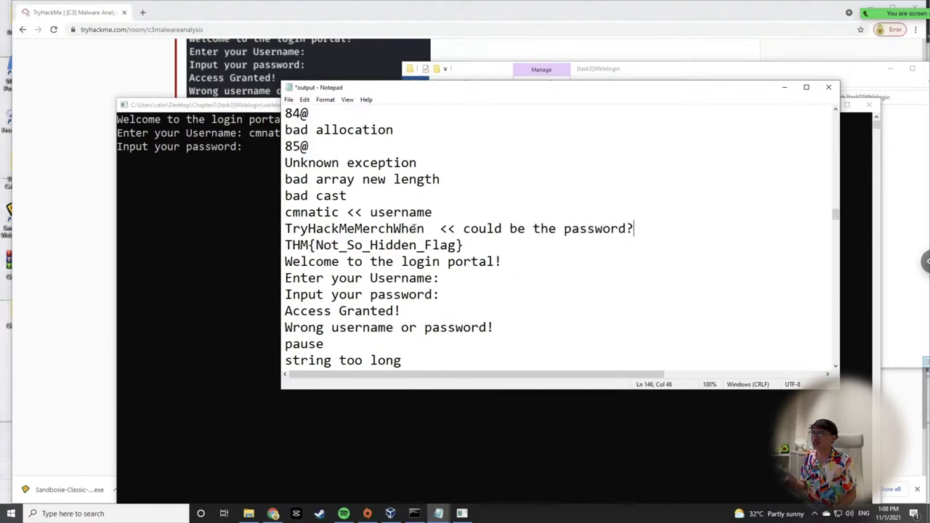
Highlight the possible password in the output text and arrange the login program and the text file side by side.
{"action": "left_click_drag", "start_coordinate": [425, 229], "coordinate": [284, 229]}
{"action": "left_click_drag", "start_coordinate": [382, 91], "coordinate": [536, 104]}
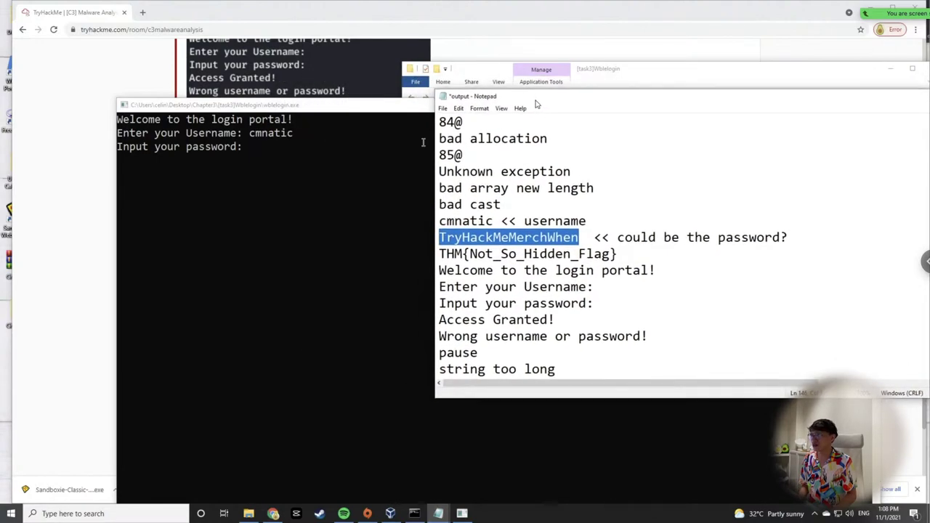
{"action": "left_click", "coordinate": [318, 155]}
{"action": "left_click", "coordinate": [314, 148]}
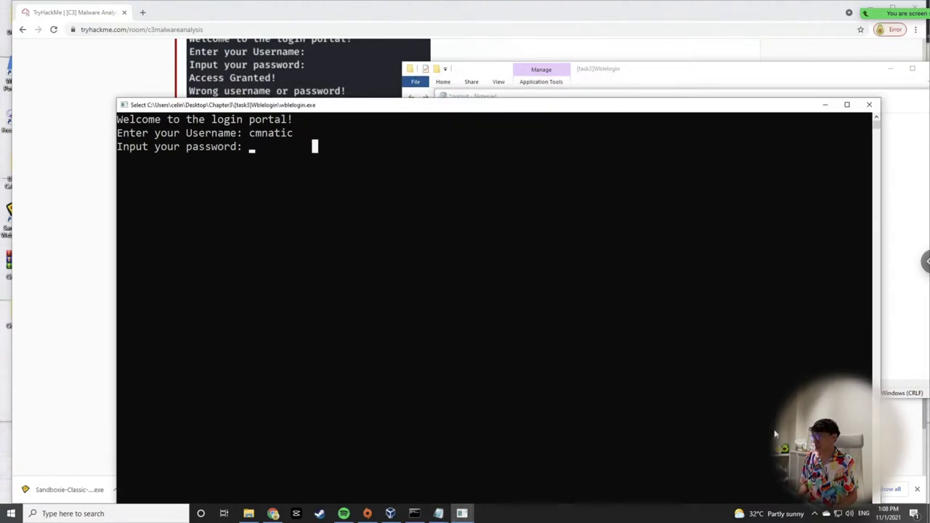
{"action": "left_click_drag", "start_coordinate": [117, 106], "coordinate": [61, 81]}
{"action": "left_click", "coordinate": [627, 71]}
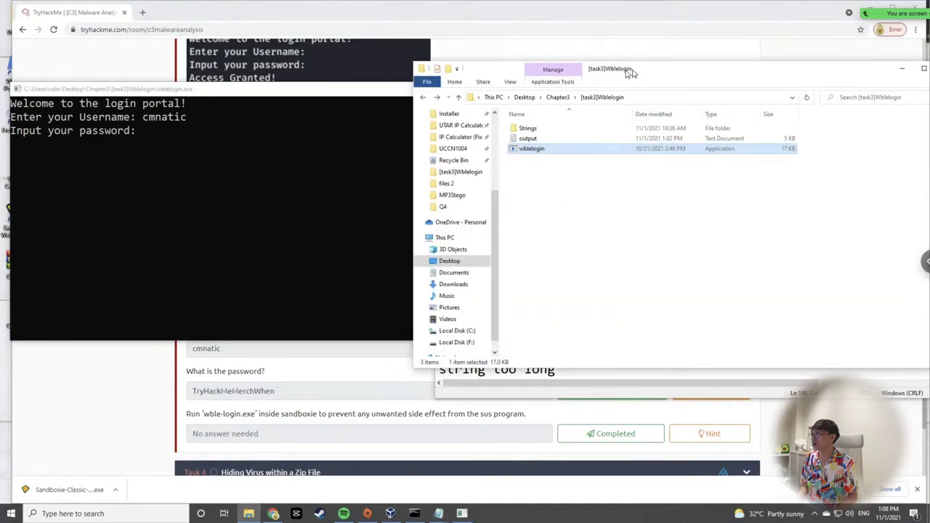
{"action": "left_click_drag", "start_coordinate": [626, 72], "coordinate": [657, 71]}
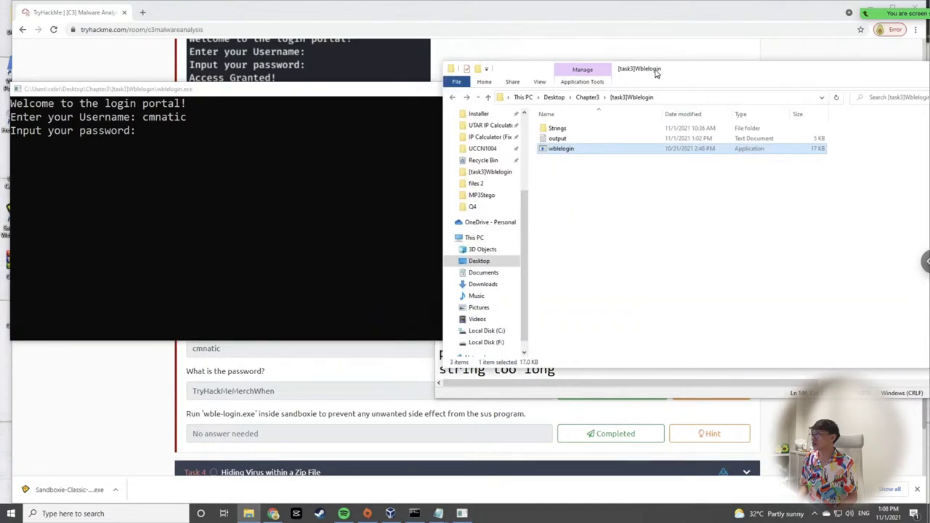
{"action": "left_click", "coordinate": [607, 373]}
{"action": "left_click_drag", "start_coordinate": [567, 100], "coordinate": [622, 99]}
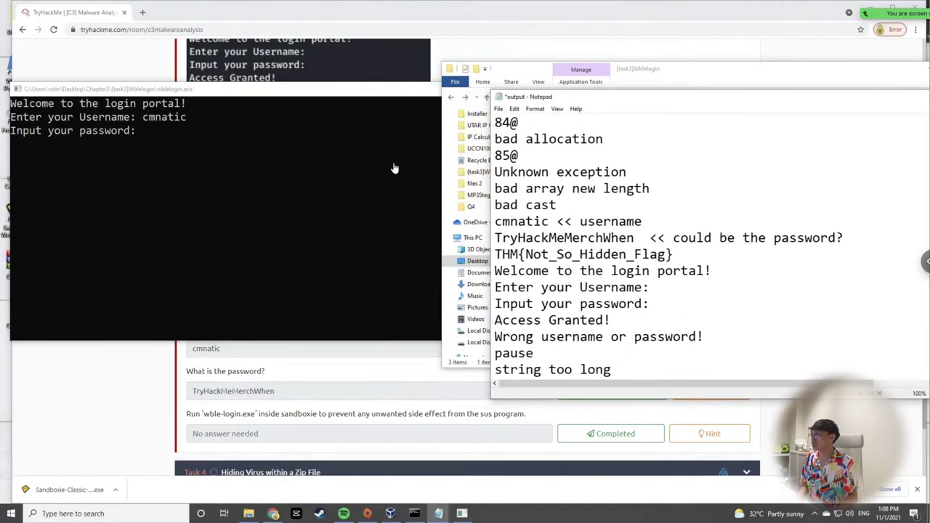
Enter the password found in the output text at the login program's password prompt and submit it.
{"action": "left_click", "coordinate": [314, 188]}
{"action": "type", "text": "TryHackMeMerchWhen"}
{"action": "key", "text": "Return"}
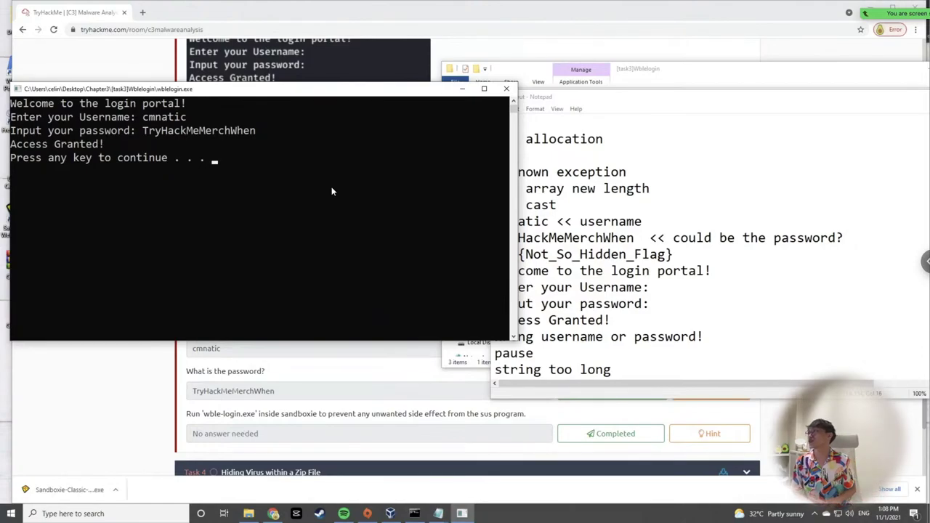
Highlight the entered password and the login response, and match the credentials to their strings in the output text.
{"action": "double_click", "coordinate": [163, 118]}
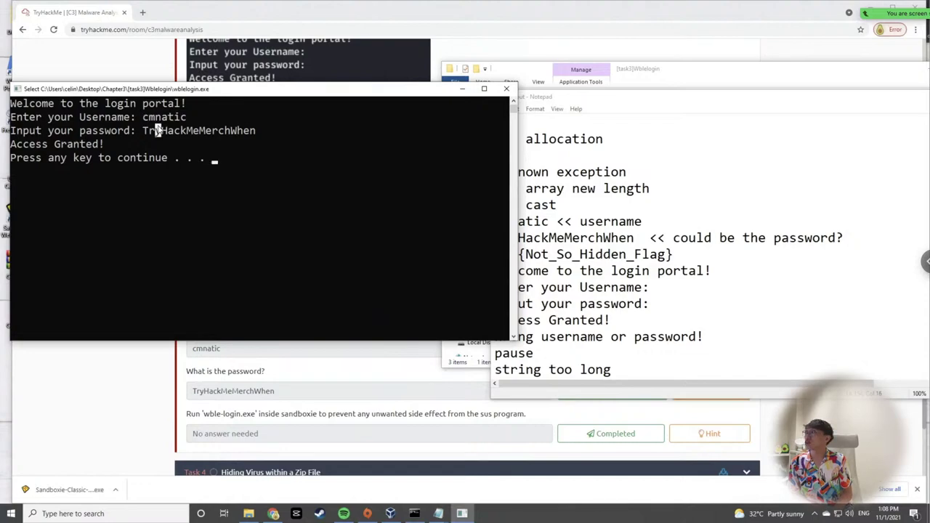
{"action": "double_click", "coordinate": [163, 132]}
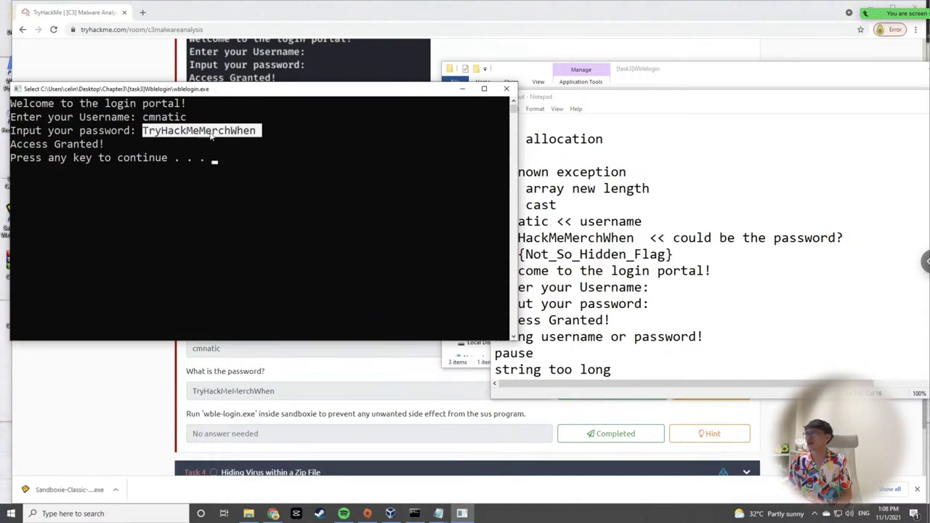
{"action": "left_click_drag", "start_coordinate": [100, 144], "coordinate": [66, 151]}
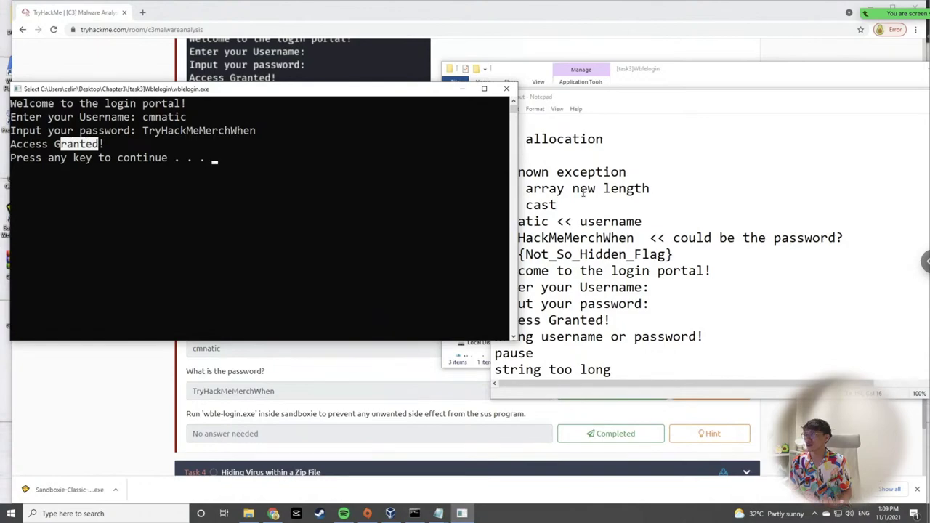
{"action": "left_click", "coordinate": [767, 184]}
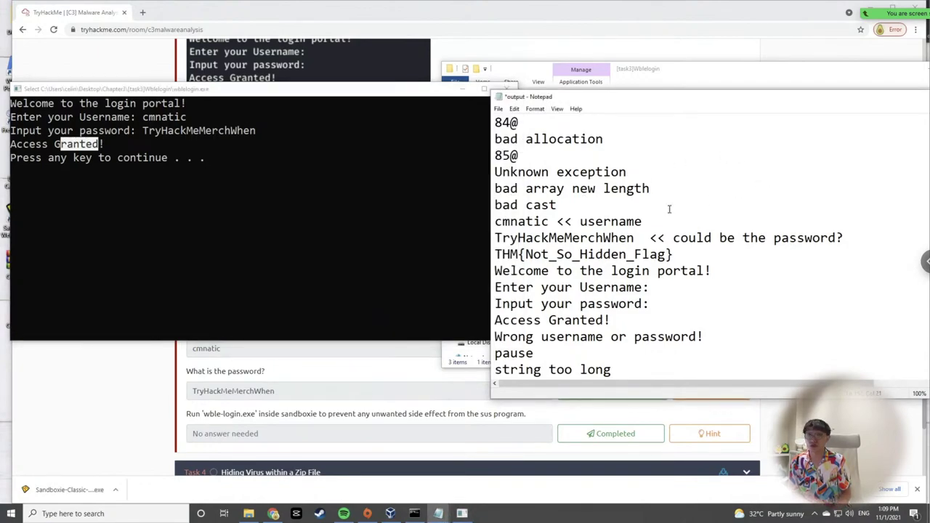
{"action": "left_click_drag", "start_coordinate": [495, 222], "coordinate": [558, 222]}
{"action": "left_click_drag", "start_coordinate": [495, 237], "coordinate": [644, 240]}
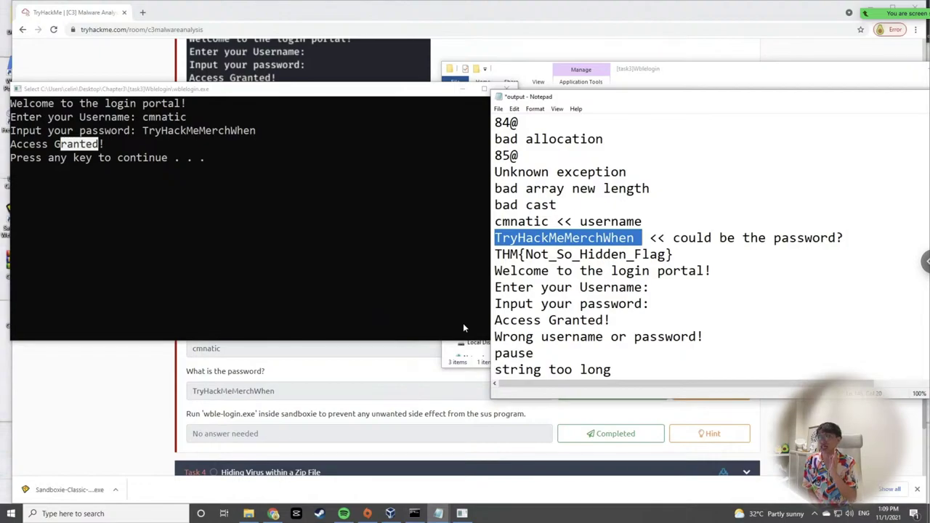
Mark the TryHackMe question about running wble-login.exe inside Sandboxie as completed.
{"action": "left_click", "coordinate": [386, 368]}
{"action": "scroll", "coordinate": [616, 402], "scroll_direction": "down", "scroll_amount": 1}
{"action": "left_click", "coordinate": [615, 403]}
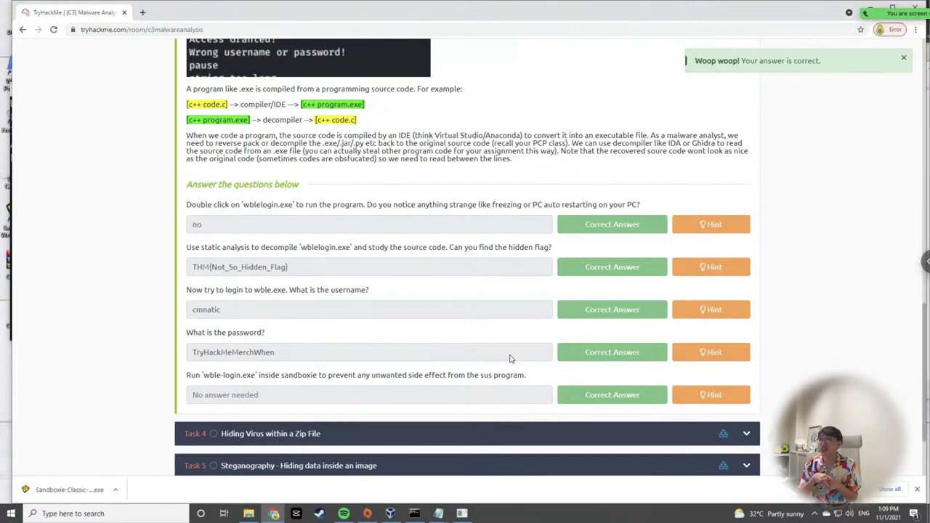
Open Task 4, Hiding Virus within a Zip File, after reviewing the answered Task 3 questions.
{"action": "scroll", "coordinate": [511, 357], "scroll_direction": "down", "scroll_amount": 1}
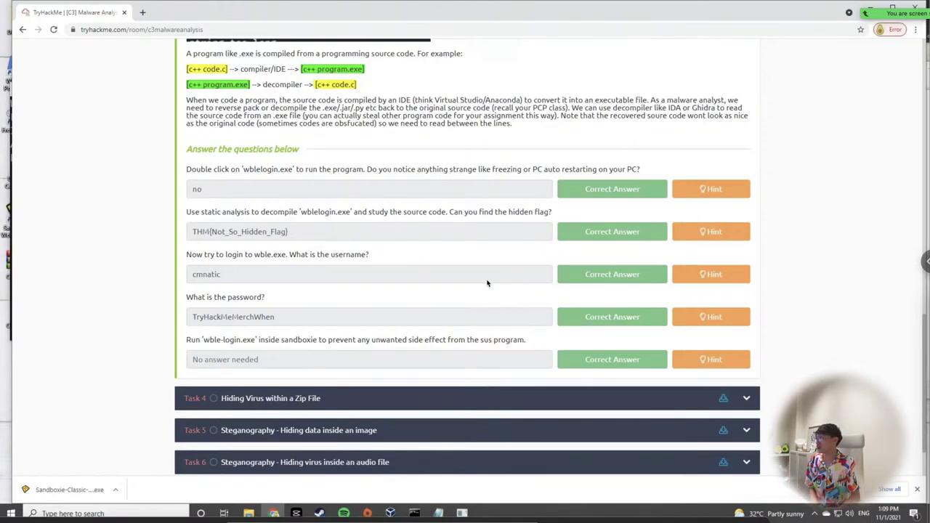
{"action": "scroll", "coordinate": [479, 282], "scroll_direction": "down", "scroll_amount": 1}
{"action": "scroll", "coordinate": [479, 282], "scroll_direction": "up", "scroll_amount": 1}
{"action": "scroll", "coordinate": [479, 282], "scroll_direction": "down", "scroll_amount": 1}
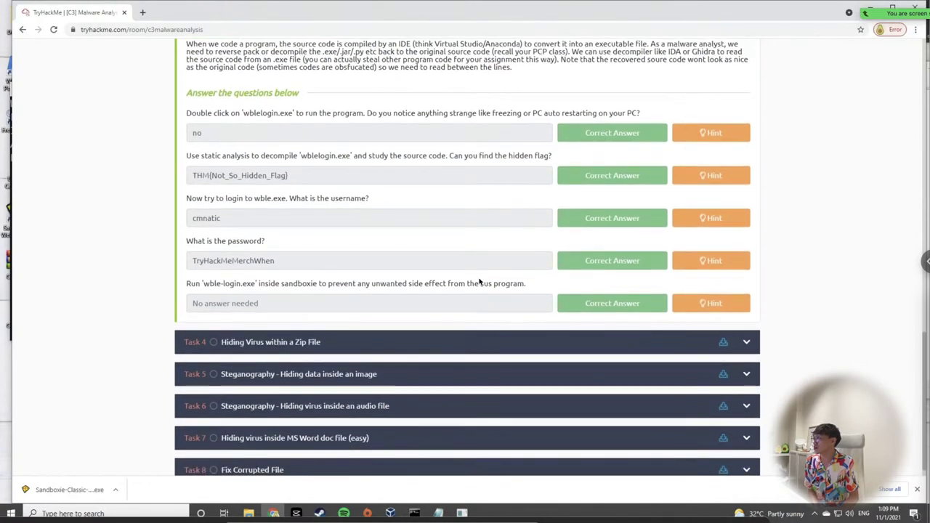
{"action": "scroll", "coordinate": [479, 282], "scroll_direction": "up", "scroll_amount": 3}
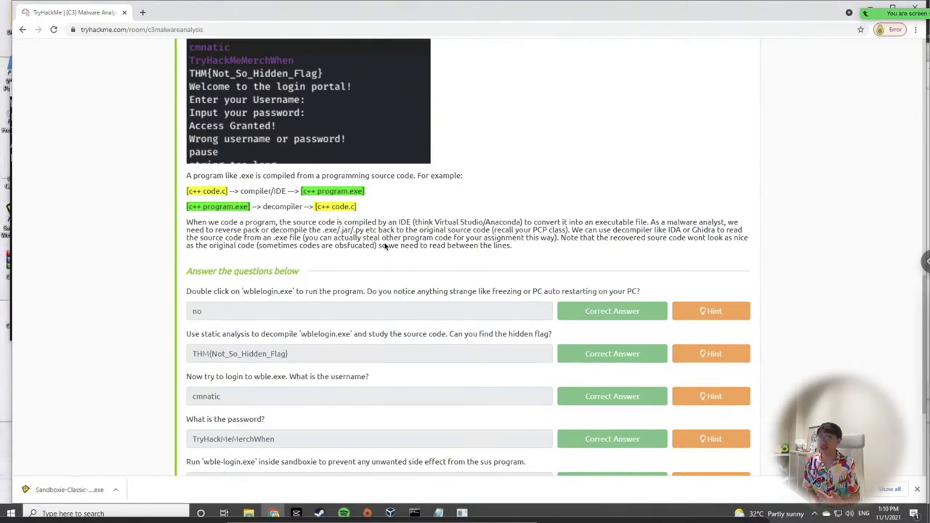
{"action": "scroll", "coordinate": [386, 247], "scroll_direction": "down", "scroll_amount": 3}
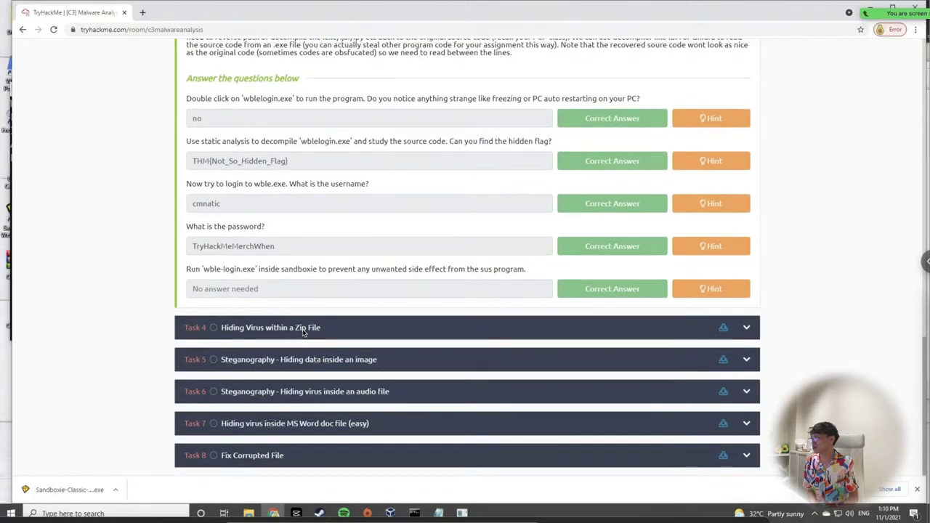
{"action": "left_click", "coordinate": [309, 329]}
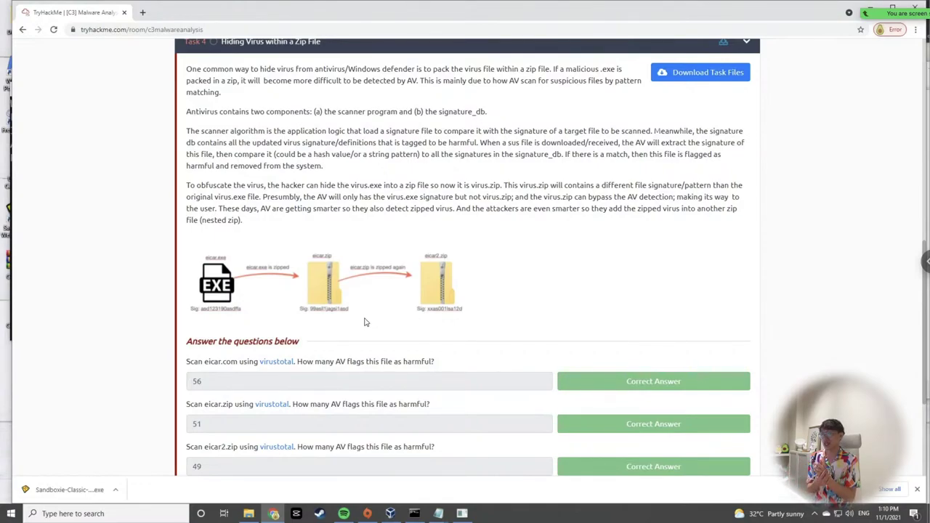
Highlight Task 4's opening sentences on packing a virus within a zip file and on antivirus scanning by pattern matching.
{"action": "scroll", "coordinate": [226, 204], "scroll_direction": "up", "scroll_amount": 1}
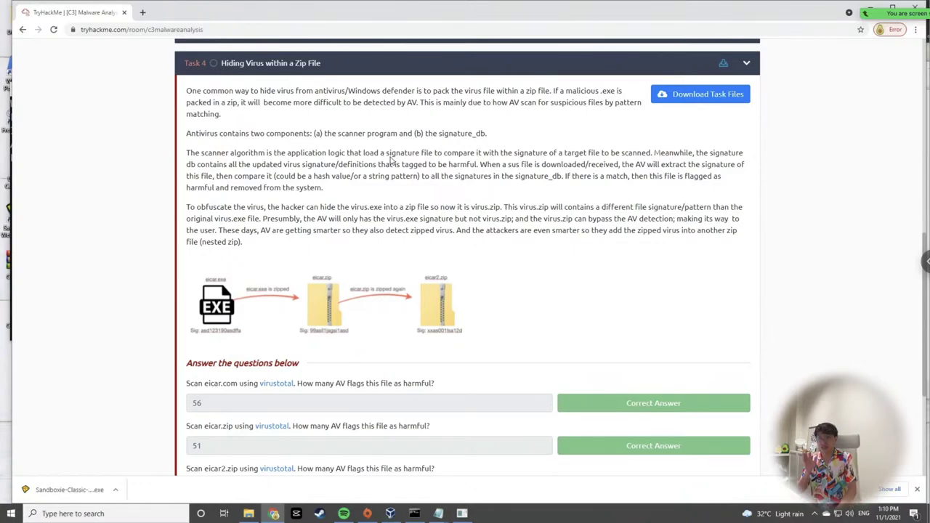
{"action": "scroll", "coordinate": [391, 161], "scroll_direction": "down", "scroll_amount": 1}
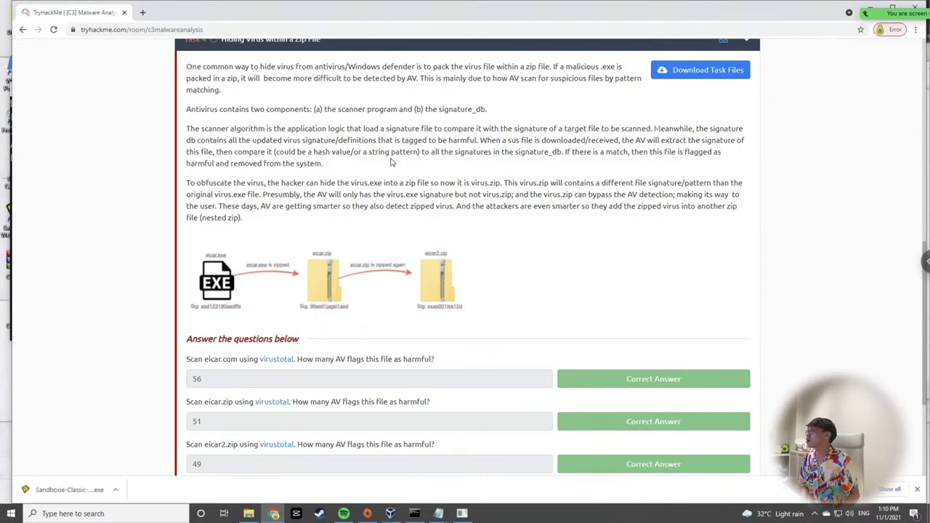
{"action": "scroll", "coordinate": [313, 118], "scroll_direction": "up", "scroll_amount": 1}
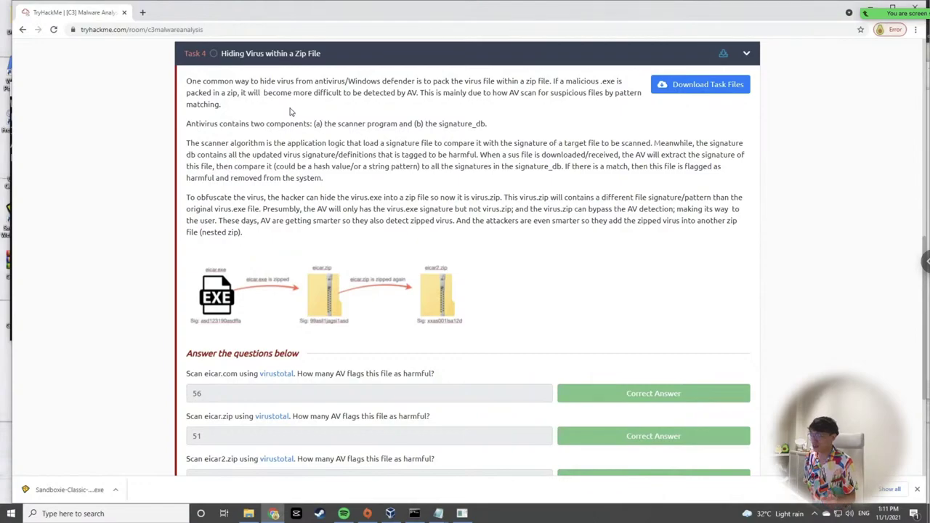
{"action": "scroll", "coordinate": [290, 112], "scroll_direction": "down", "scroll_amount": 3}
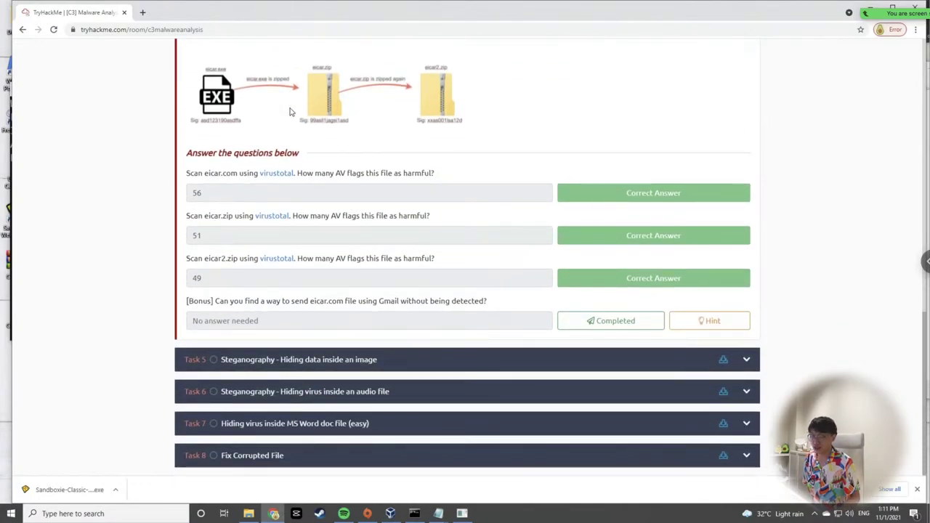
{"action": "scroll", "coordinate": [290, 111], "scroll_direction": "up", "scroll_amount": 3}
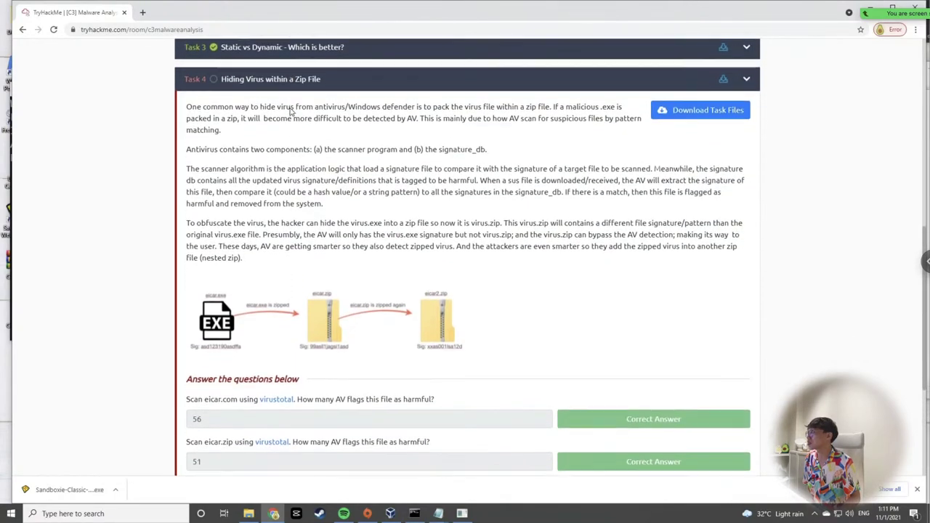
{"action": "left_click_drag", "start_coordinate": [187, 101], "coordinate": [551, 100]}
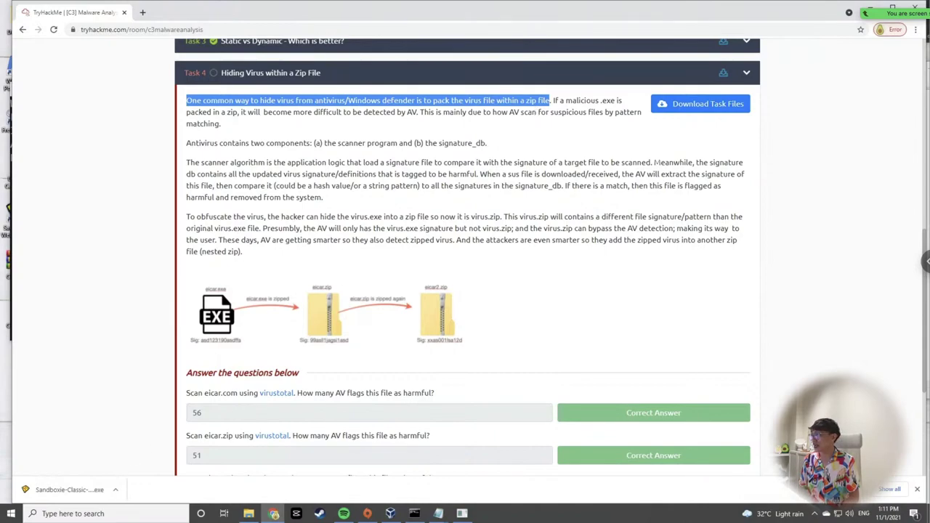
{"action": "left_click", "coordinate": [527, 167]}
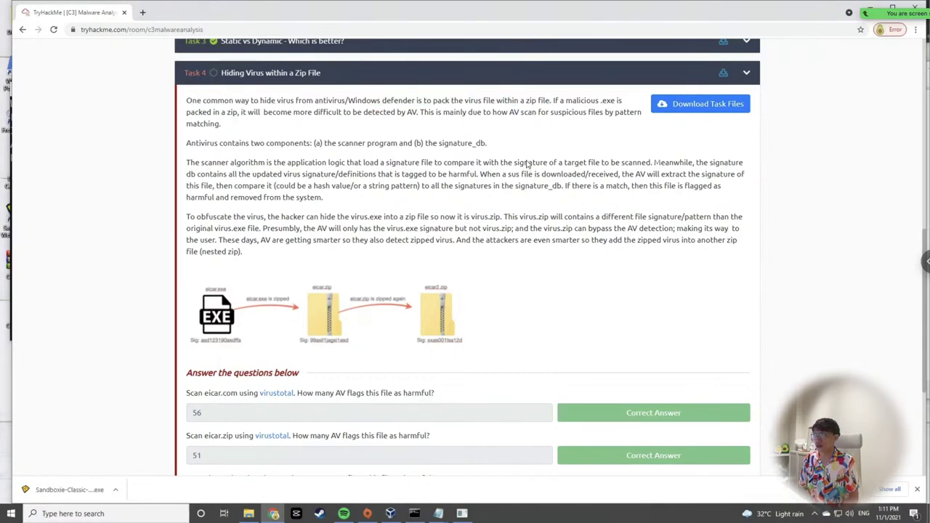
{"action": "left_click_drag", "start_coordinate": [553, 100], "coordinate": [620, 101]}
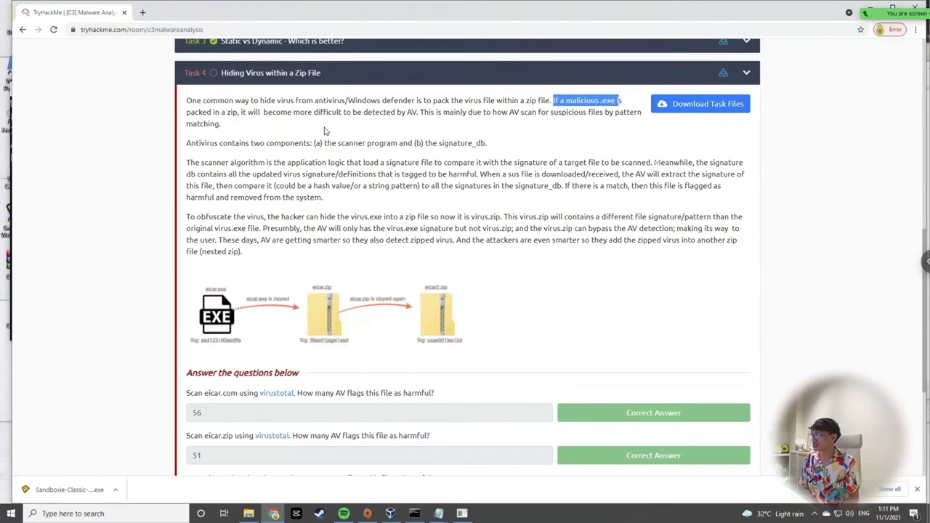
{"action": "left_click_drag", "start_coordinate": [195, 113], "coordinate": [441, 124]}
{"action": "left_click", "coordinate": [442, 113]}
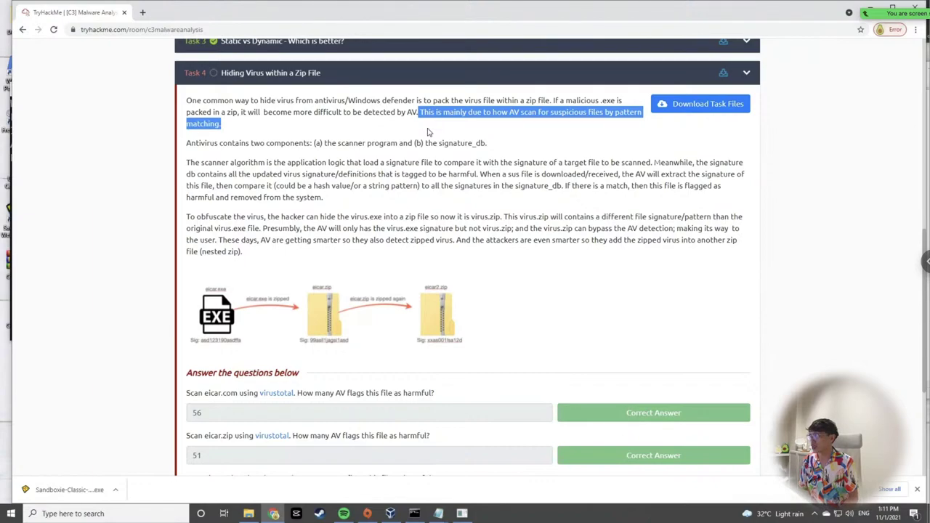
{"action": "left_click", "coordinate": [427, 133]}
Highlight the two antivirus components in the Task 4 text: the scanner program and the signature_db.
{"action": "left_click_drag", "start_coordinate": [187, 144], "coordinate": [399, 144]}
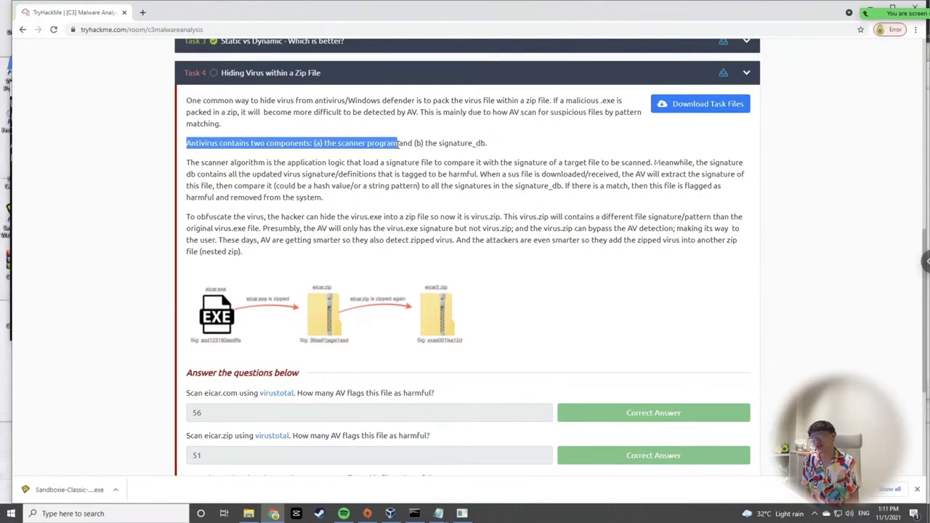
{"action": "left_click", "coordinate": [412, 144]}
{"action": "left_click_drag", "start_coordinate": [437, 143], "coordinate": [489, 143]}
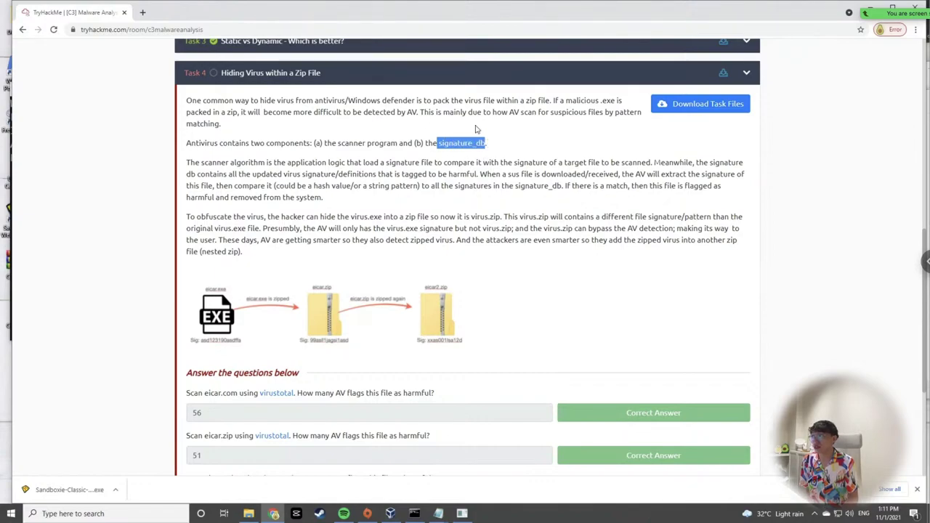
{"action": "left_click", "coordinate": [514, 158]}
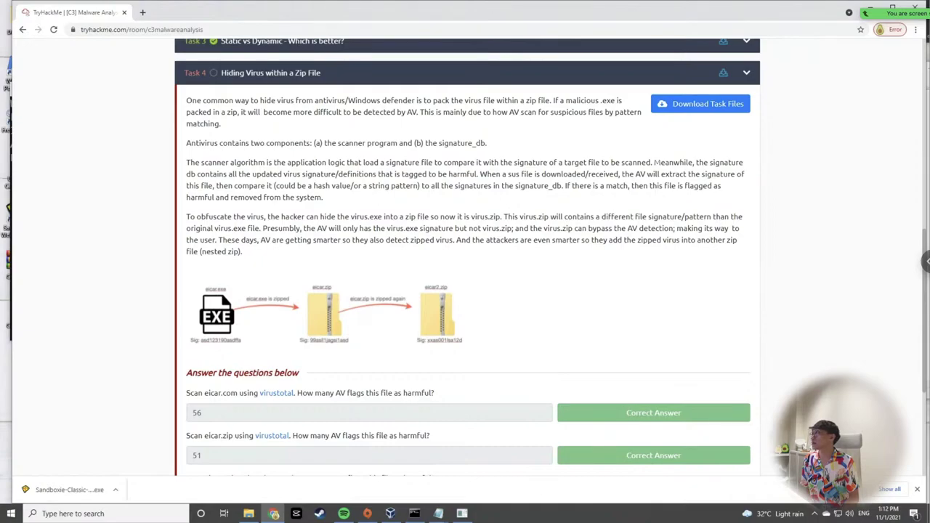
{"action": "double_click", "coordinate": [186, 16]}
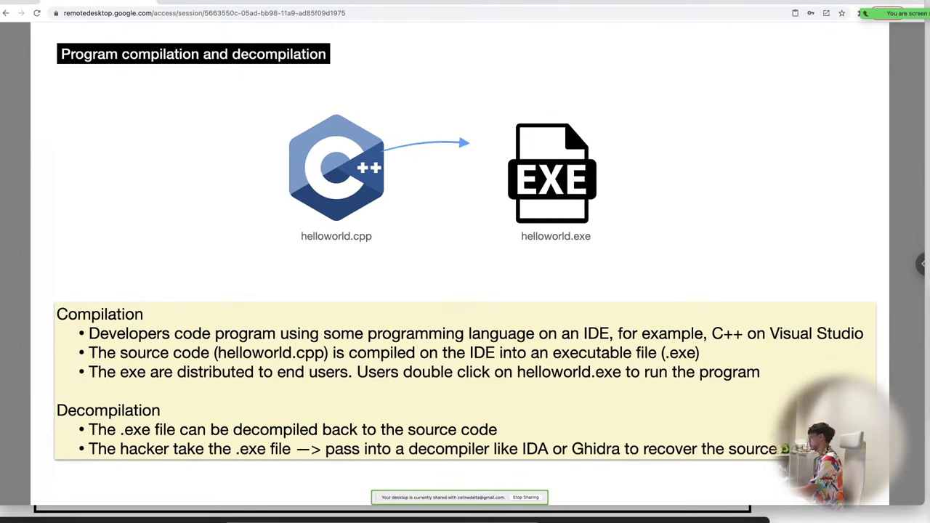
{"action": "type", "text": "Compile"}
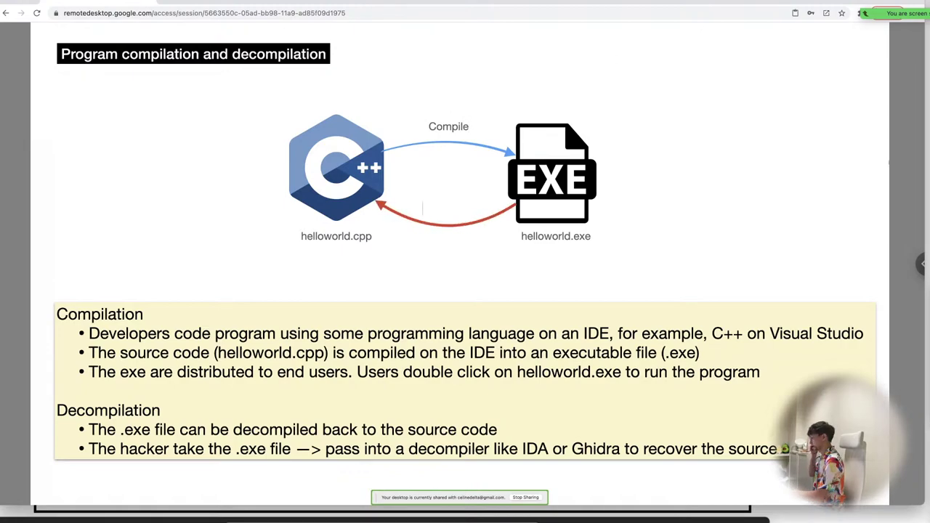
{"action": "type", "text": "Decompile"}
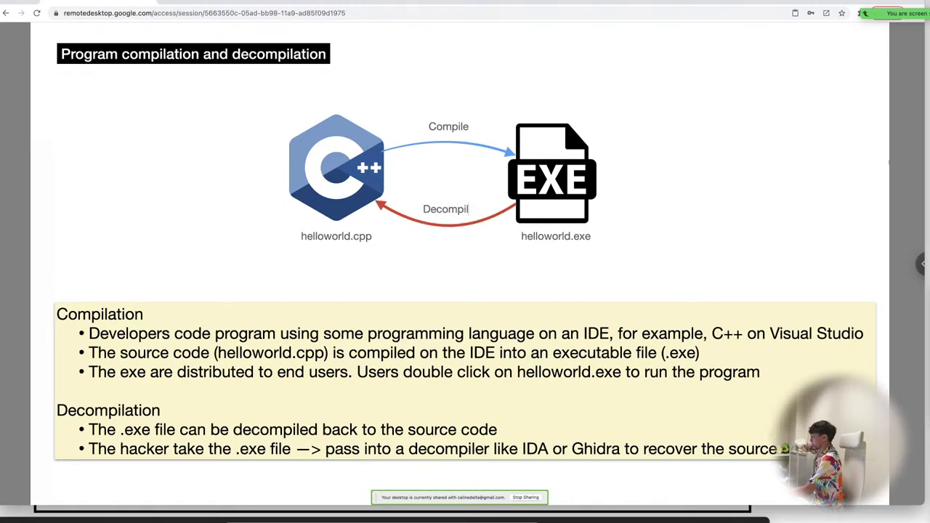
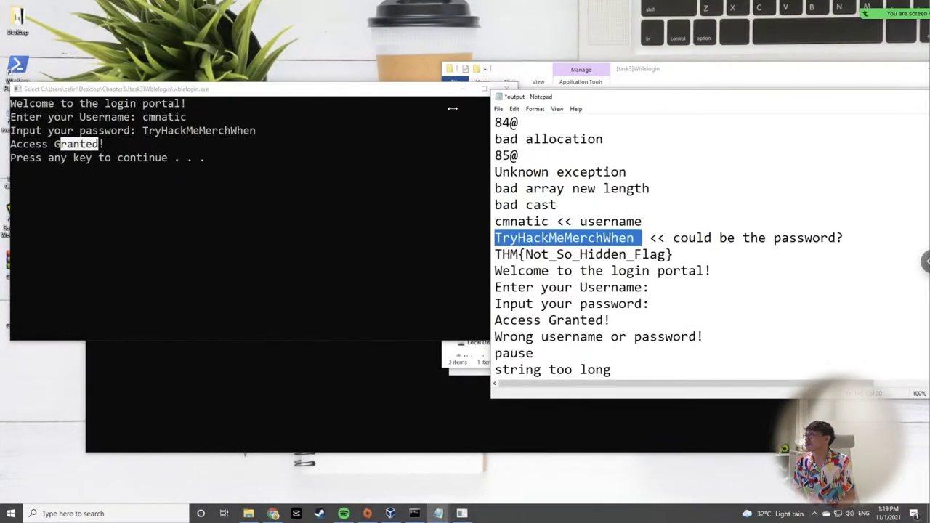
Close the login program, the Command Prompt and the annotated output text file, discarding the file's changes.
{"action": "left_click", "coordinate": [231, 89]}
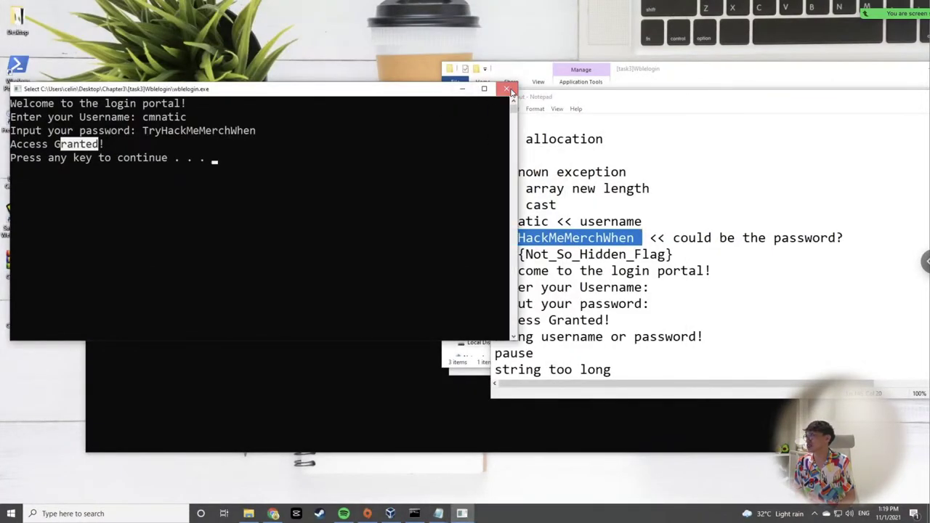
{"action": "key", "text": "Return"}
{"action": "left_click", "coordinate": [383, 206]}
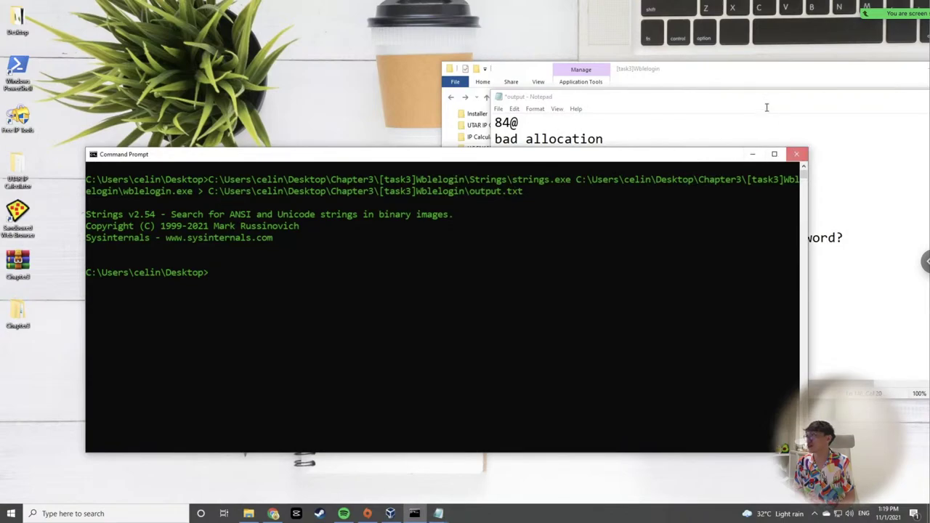
{"action": "left_click", "coordinate": [794, 154]}
{"action": "left_click_drag", "start_coordinate": [680, 109], "coordinate": [329, 141]}
{"action": "left_click", "coordinate": [687, 128]}
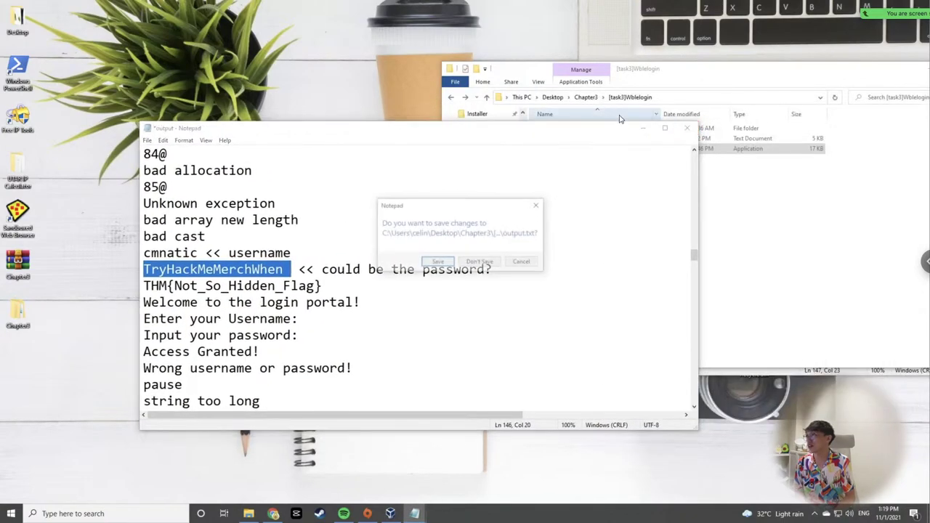
{"action": "left_click", "coordinate": [481, 263]}
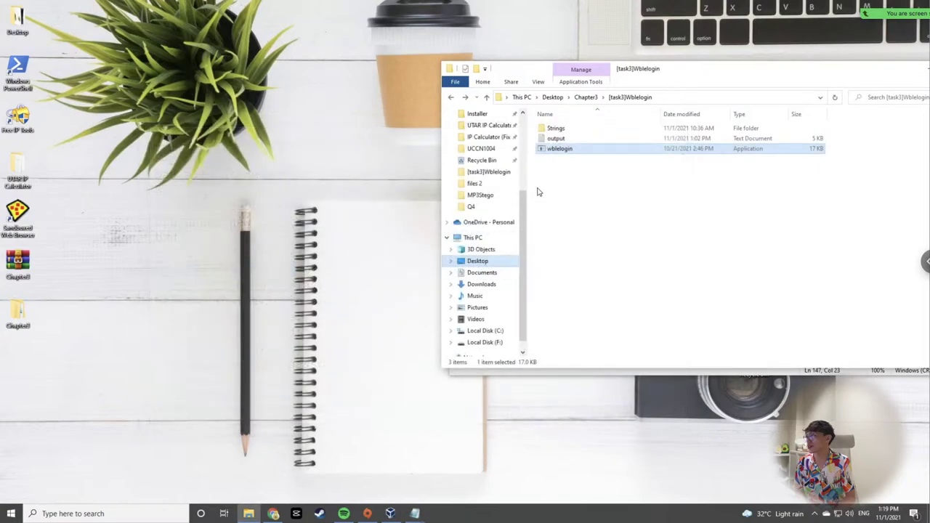
Open the [task4]eicar folder inside Chapter3 and move its window toward the middle of the desktop.
{"action": "left_click", "coordinate": [586, 96]}
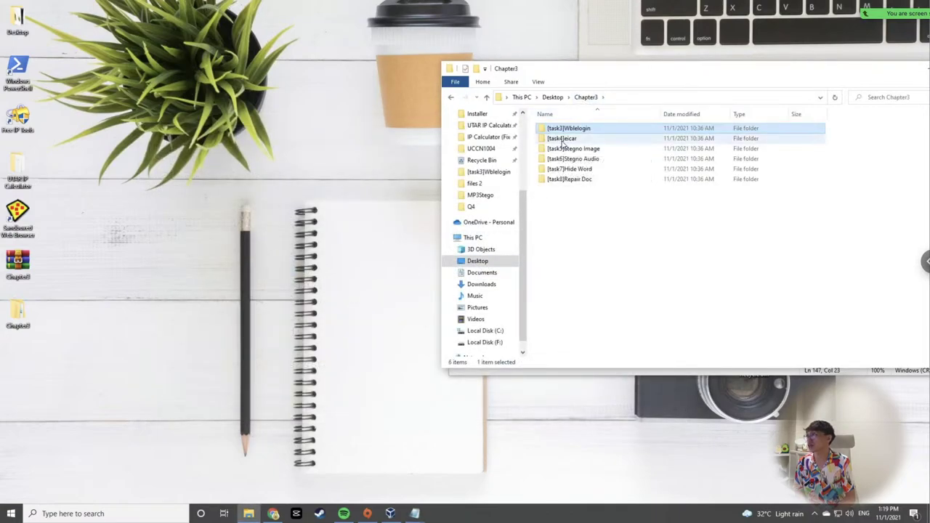
{"action": "double_click", "coordinate": [558, 138]}
{"action": "left_click_drag", "start_coordinate": [687, 86], "coordinate": [451, 101]}
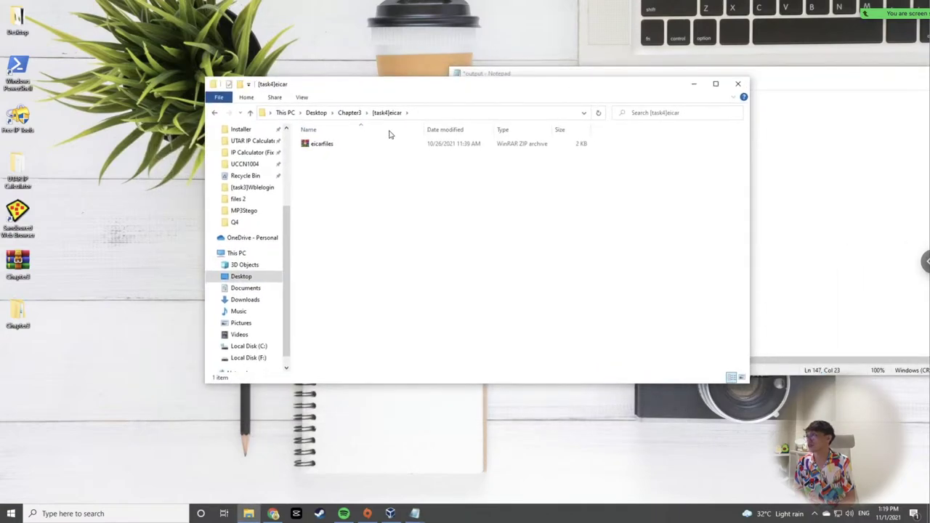
Close the remaining output text file in Notepad without saving its changes.
{"action": "left_click", "coordinate": [525, 75]}
{"action": "left_click_drag", "start_coordinate": [525, 75], "coordinate": [333, 101]}
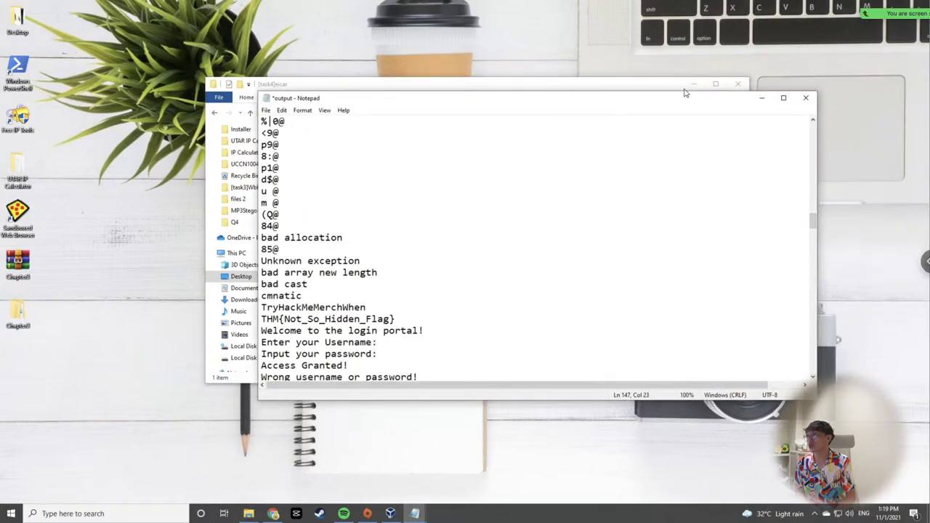
{"action": "left_click", "coordinate": [806, 97]}
{"action": "left_click", "coordinate": [480, 263]}
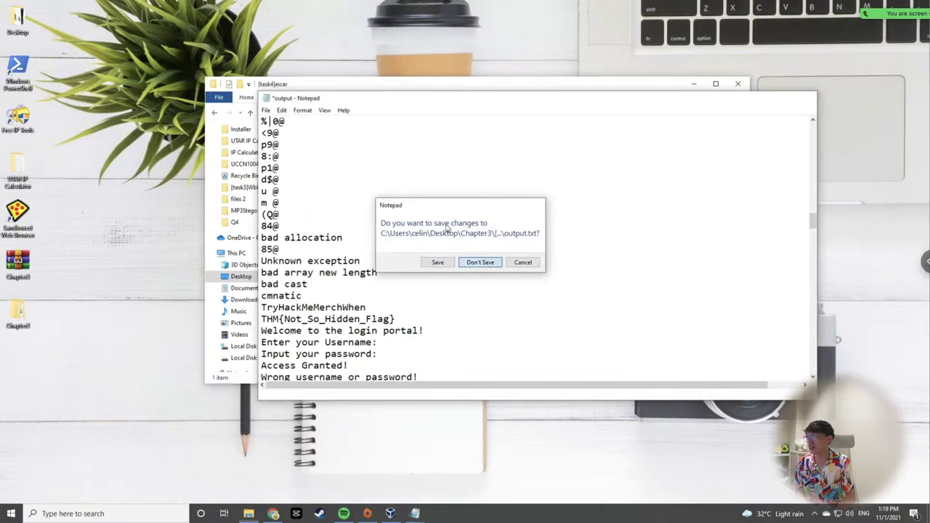
Extract the eicarfiles ZIP archive into its own eicarfiles folder.
{"action": "left_click", "coordinate": [357, 148]}
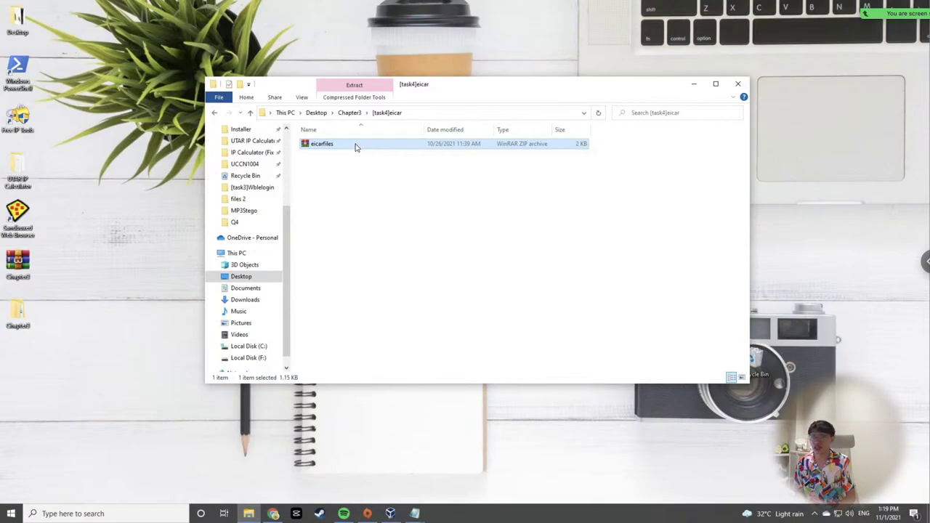
{"action": "right_click", "coordinate": [356, 147]}
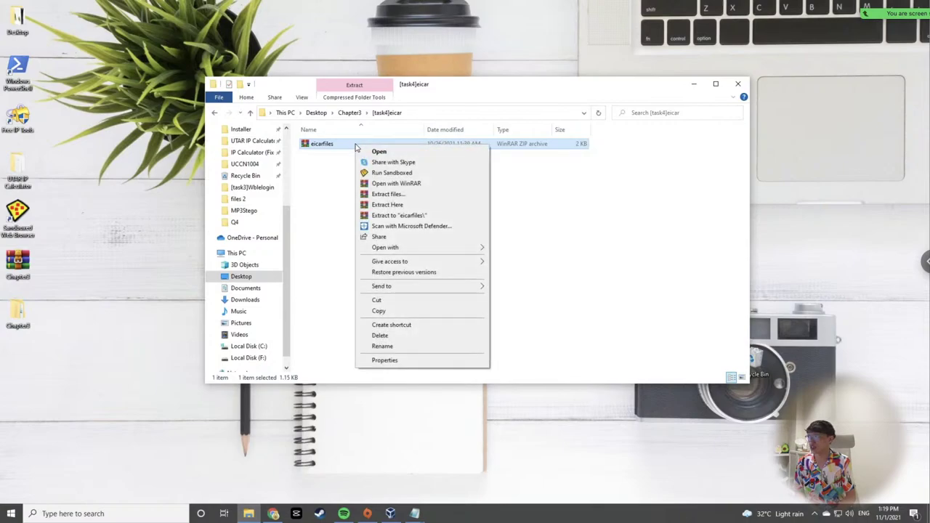
{"action": "left_click", "coordinate": [401, 217]}
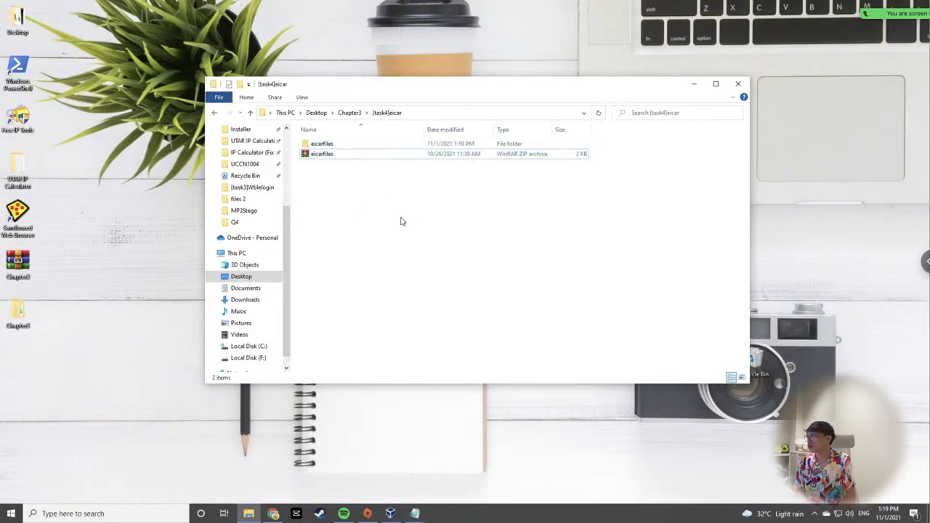
Open the eicar files folder inside the extracted eicarfiles folder and point out the eicar application and both ZIP archives.
{"action": "left_click", "coordinate": [353, 155]}
{"action": "double_click", "coordinate": [343, 143]}
{"action": "double_click", "coordinate": [315, 145]}
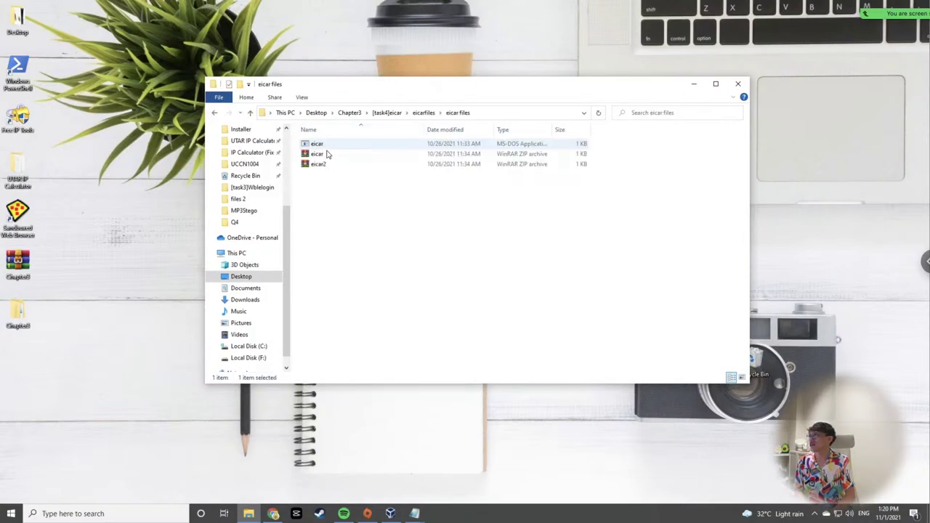
{"action": "left_click", "coordinate": [333, 154]}
{"action": "left_click", "coordinate": [334, 164]}
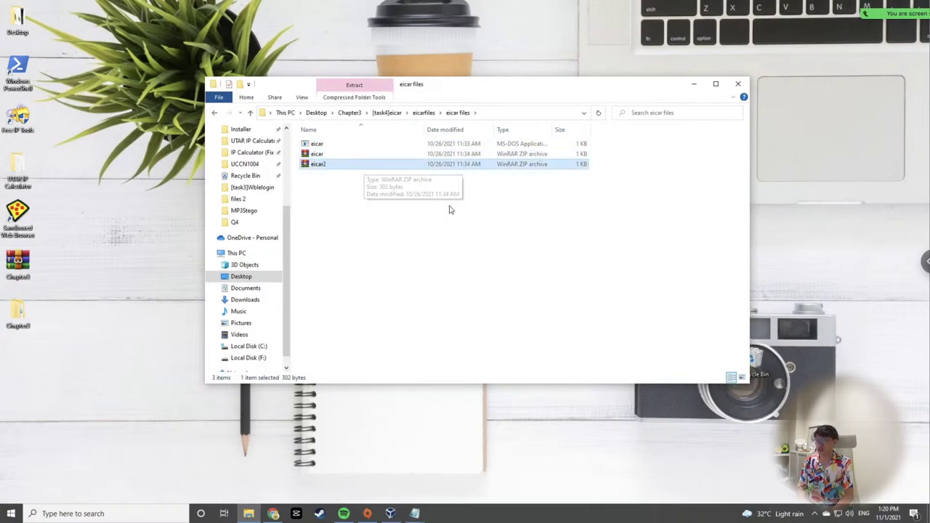
{"action": "left_click", "coordinate": [325, 145]}
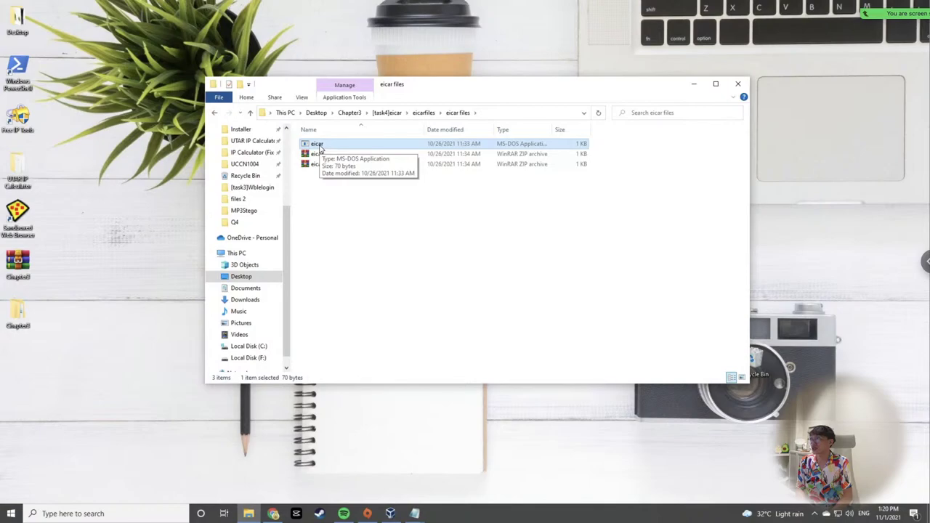
{"action": "right_click", "coordinate": [319, 148]}
{"action": "mouse_move", "coordinate": [384, 288]}
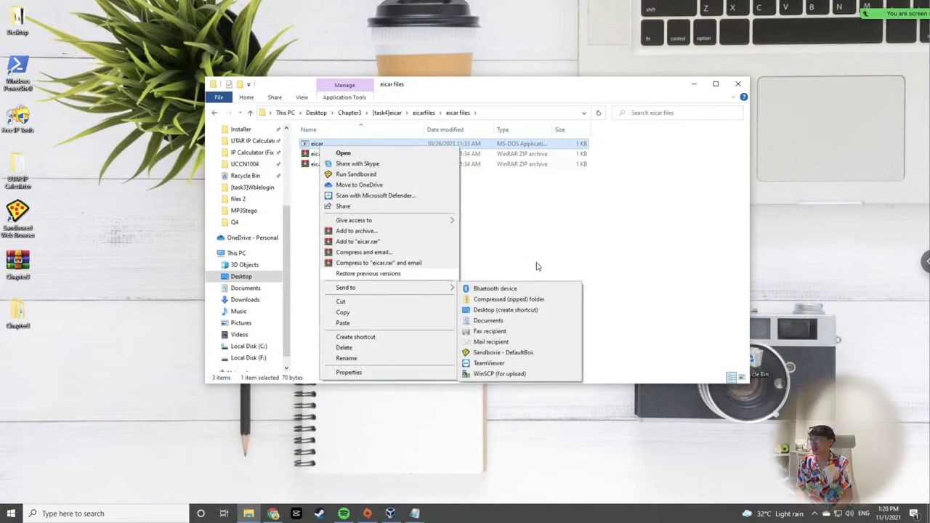
{"action": "left_click", "coordinate": [561, 264]}
Copy the eicar MS-DOS application and create a folder named Testing in the eicar files folder.
{"action": "left_click", "coordinate": [332, 153]}
{"action": "left_click", "coordinate": [335, 145]}
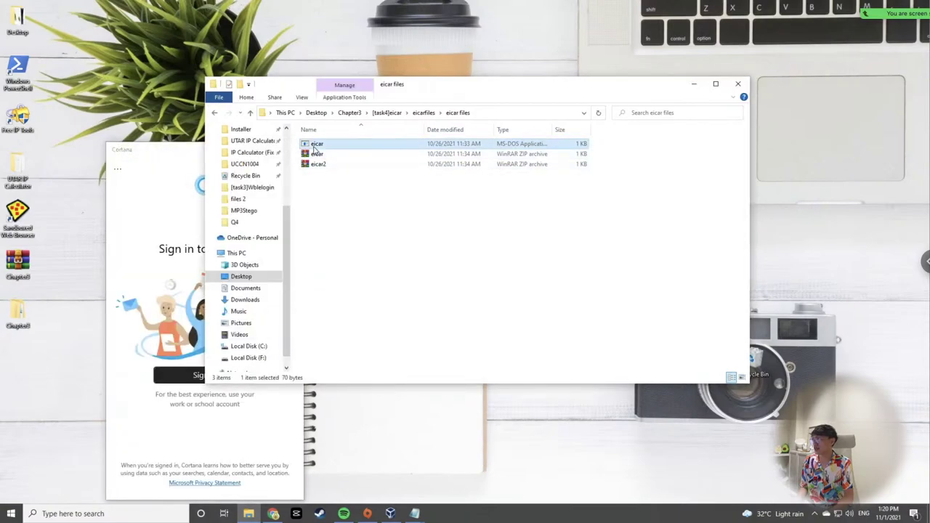
{"action": "right_click", "coordinate": [315, 149]}
{"action": "left_click", "coordinate": [328, 313]}
{"action": "left_click", "coordinate": [357, 233]}
{"action": "right_click", "coordinate": [357, 232]}
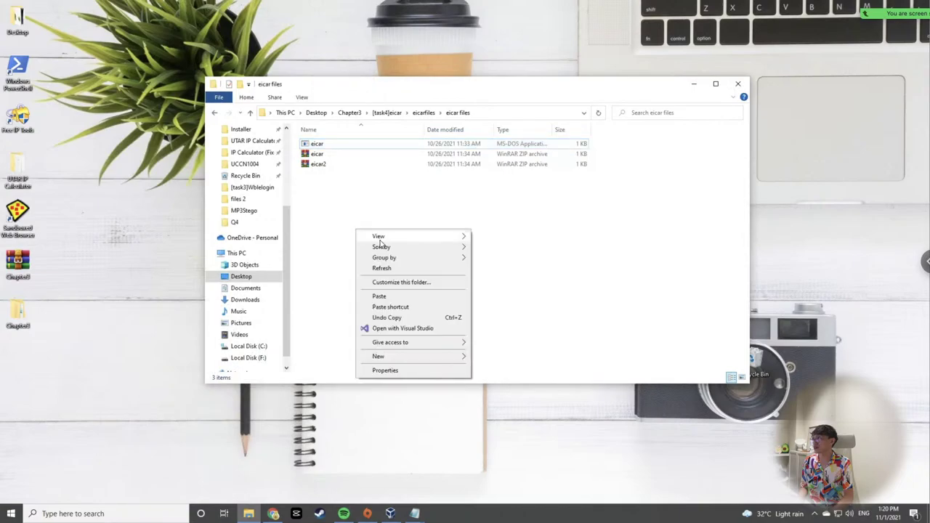
{"action": "mouse_move", "coordinate": [407, 356]}
{"action": "left_click", "coordinate": [483, 358]}
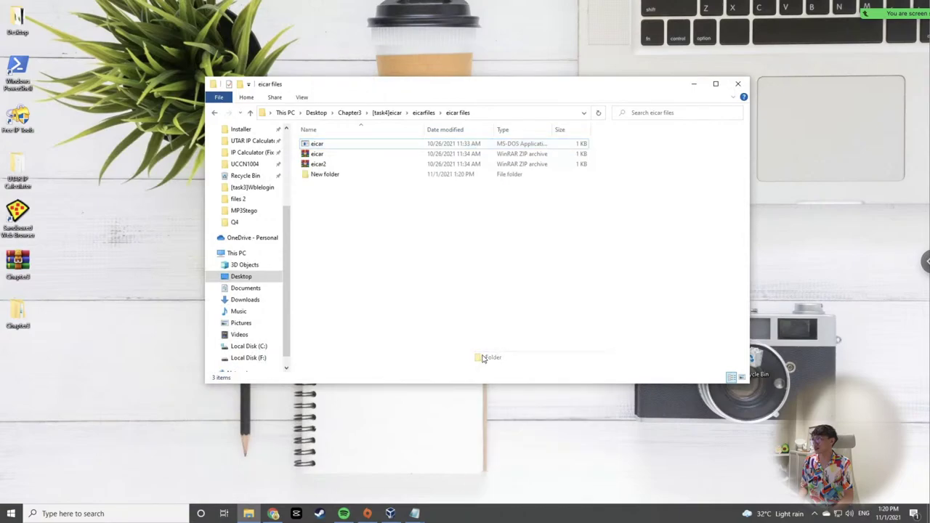
{"action": "type", "text": "Testing"}
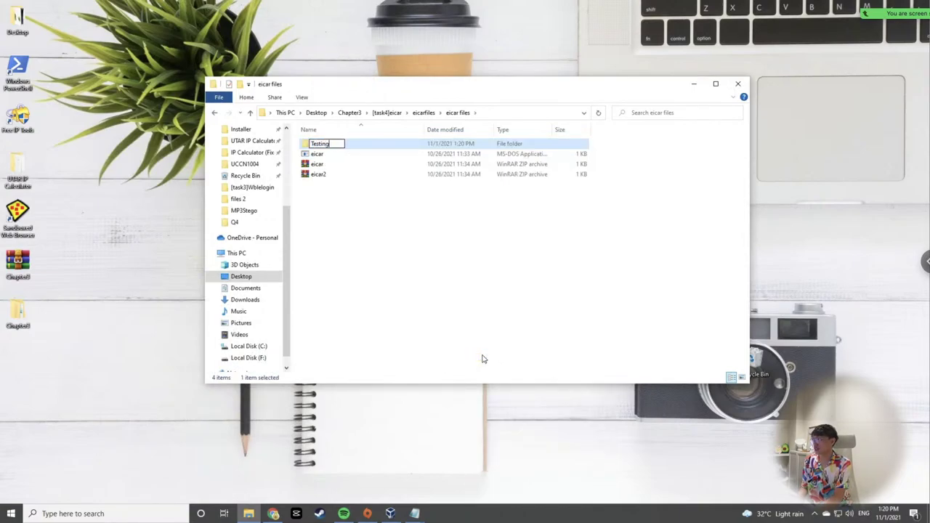
{"action": "key", "text": "Return"}
Open the Testing folder and paste the copied eicar application into it.
{"action": "double_click", "coordinate": [338, 145]}
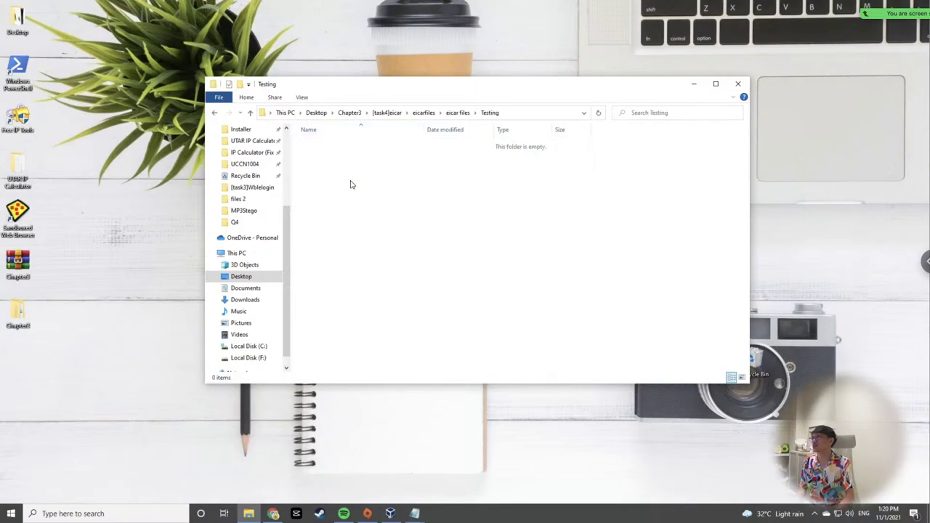
{"action": "right_click", "coordinate": [350, 184]}
{"action": "left_click", "coordinate": [389, 250]}
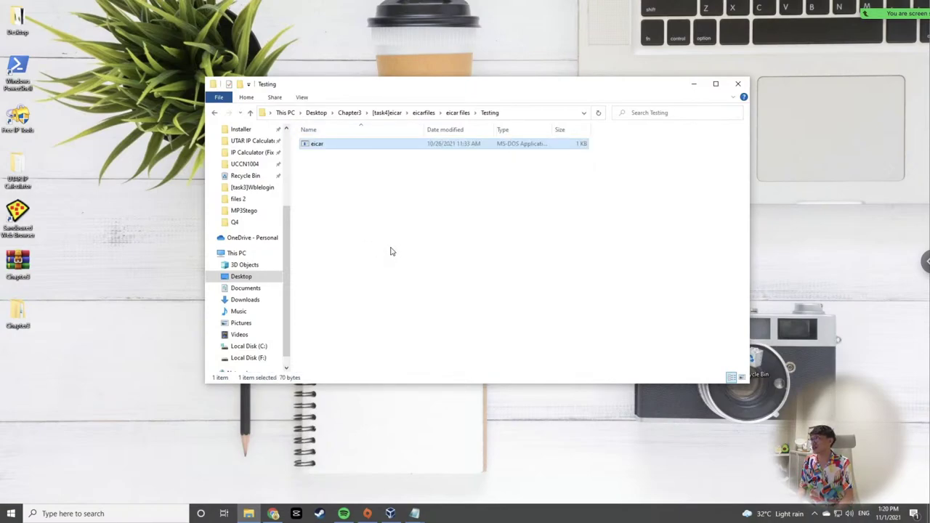
Compress the eicar application in the Testing folder into an archive in ZIP format using WinRAR.
{"action": "left_click", "coordinate": [344, 148]}
{"action": "right_click", "coordinate": [343, 147]}
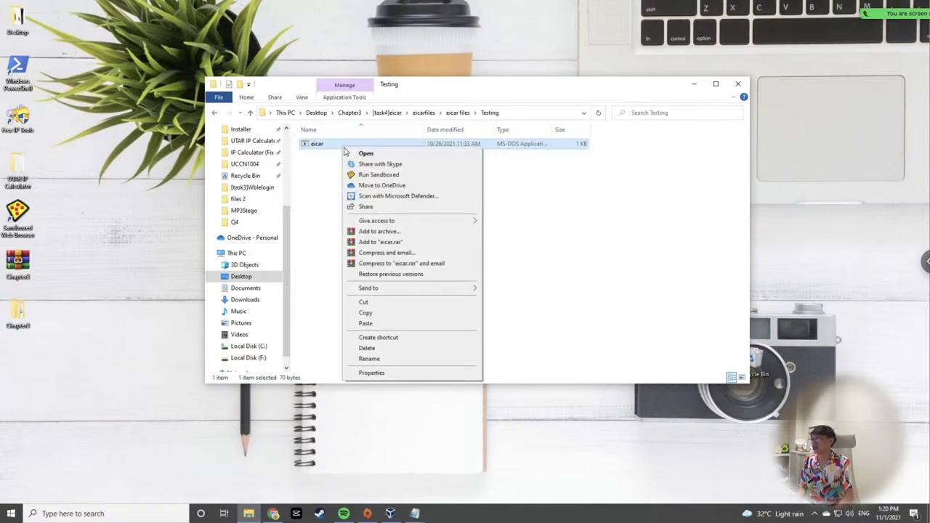
{"action": "left_click", "coordinate": [425, 235]}
{"action": "left_click", "coordinate": [428, 254]}
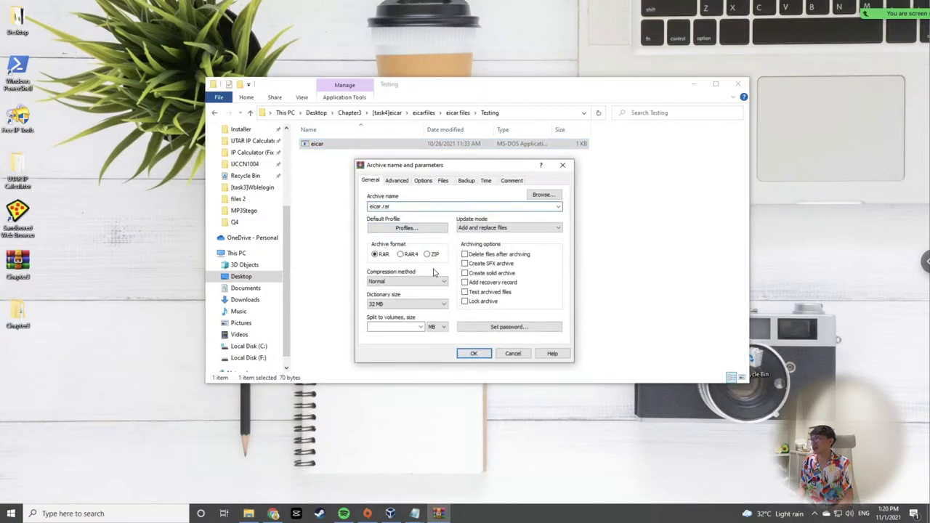
{"action": "left_click", "coordinate": [474, 354]}
{"action": "left_click", "coordinate": [332, 156]}
{"action": "right_click", "coordinate": [332, 156]}
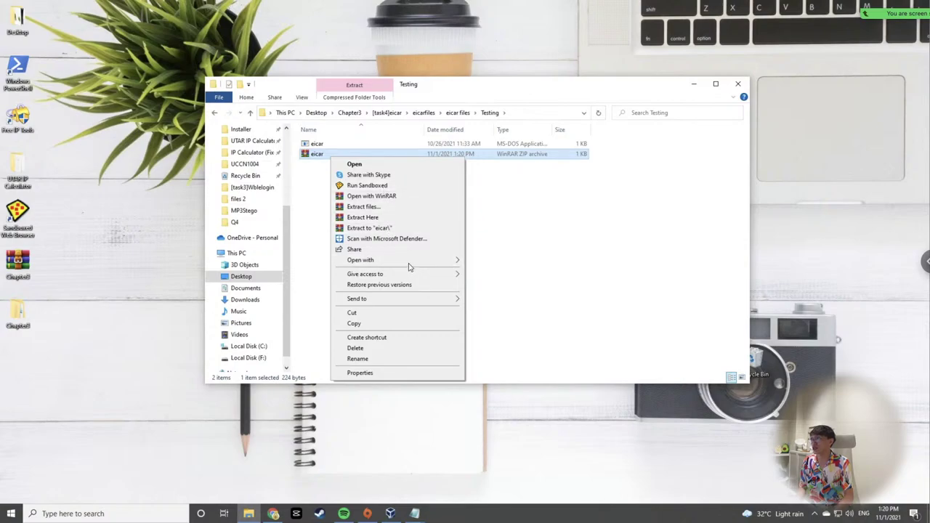
{"action": "mouse_move", "coordinate": [409, 263]}
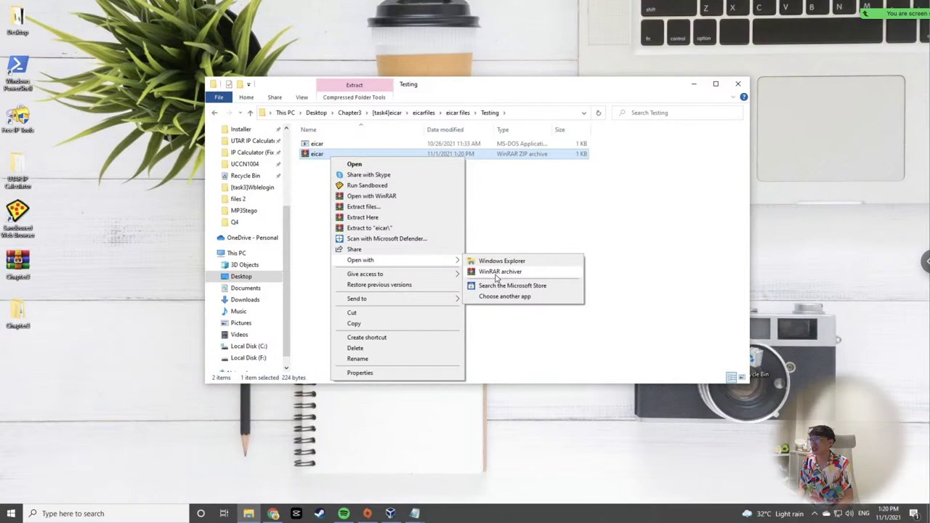
{"action": "left_click", "coordinate": [416, 194]}
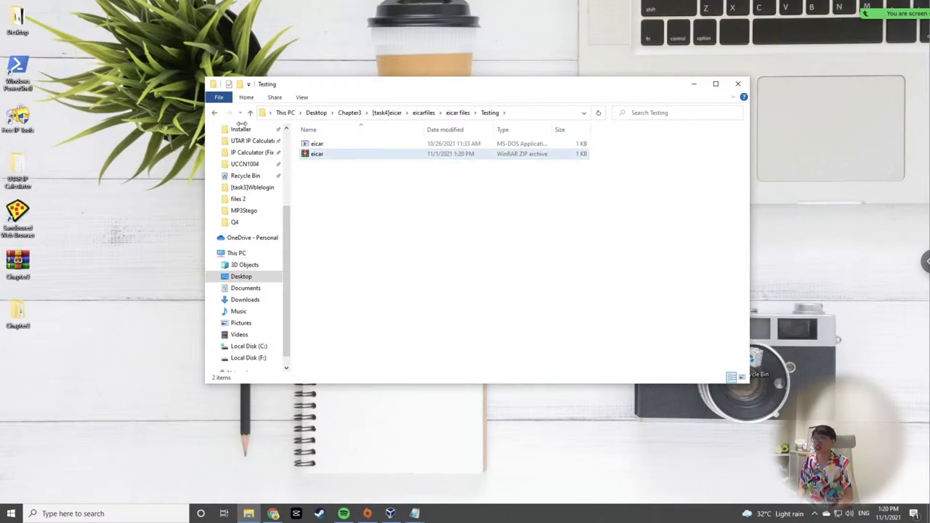
Return to the eicar files folder and point out the eicar application, the eicar and eicar2 ZIP archives and the Testing folder.
{"action": "left_click", "coordinate": [215, 112]}
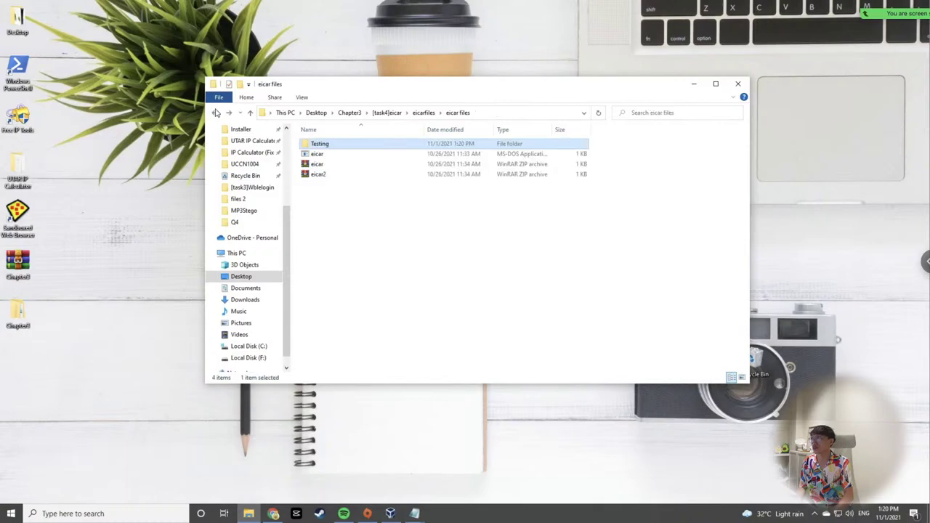
{"action": "left_click", "coordinate": [332, 156]}
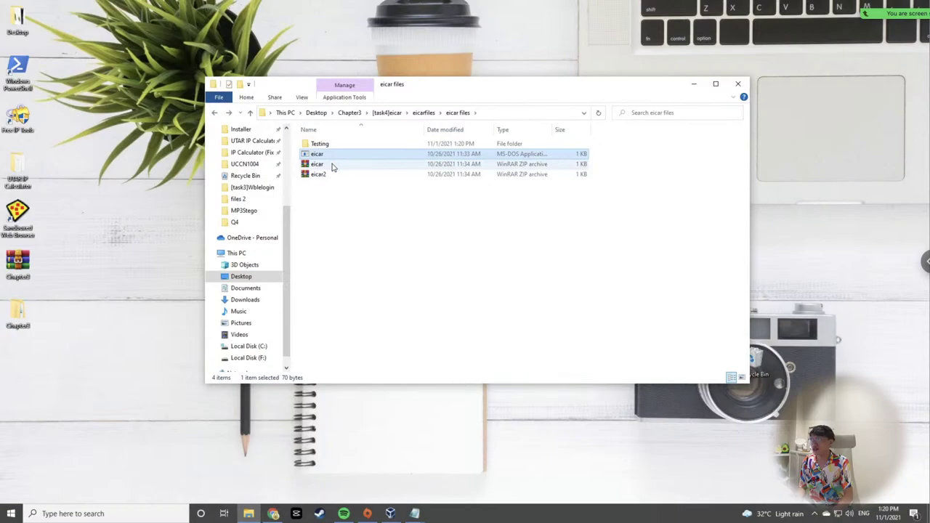
{"action": "left_click", "coordinate": [333, 164]}
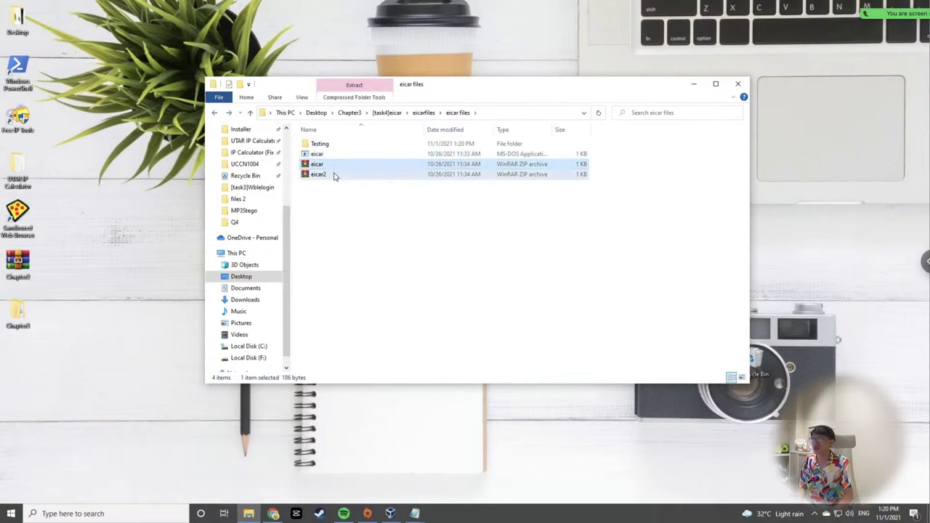
{"action": "left_click", "coordinate": [335, 176]}
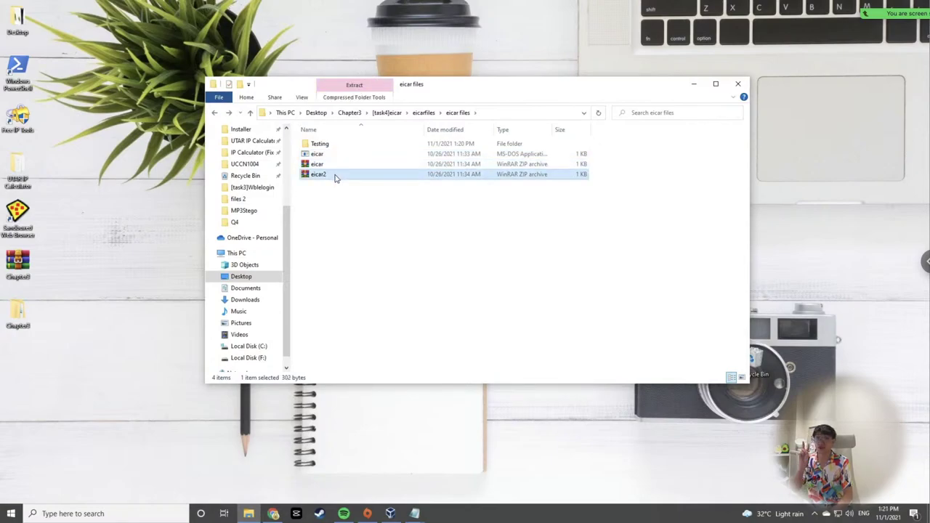
{"action": "left_click", "coordinate": [324, 144]}
{"action": "left_click", "coordinate": [357, 220]}
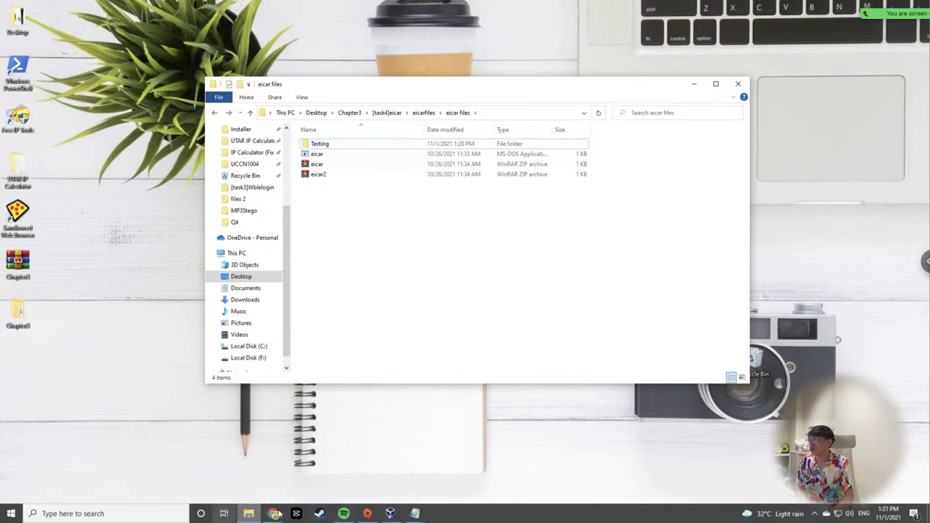
{"action": "mouse_move", "coordinate": [275, 515]}
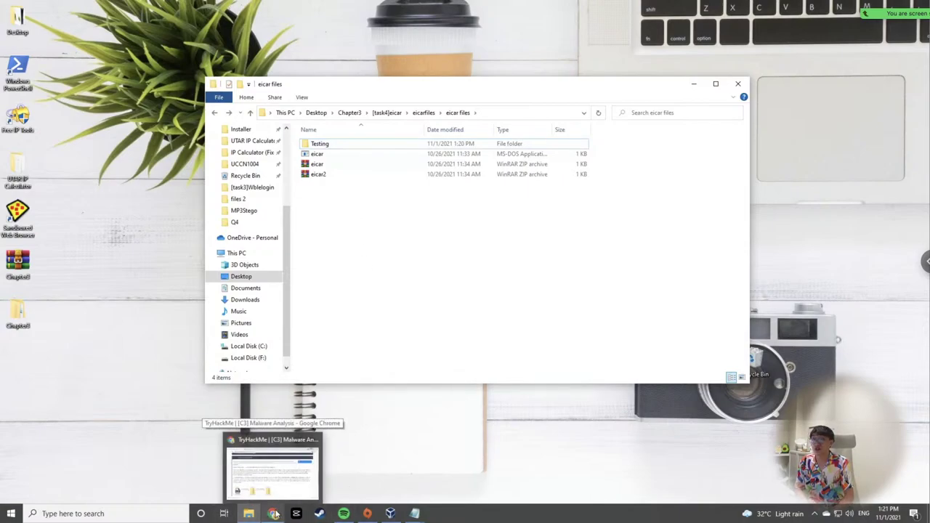
{"action": "left_click", "coordinate": [337, 164]}
{"action": "left_click", "coordinate": [362, 211]}
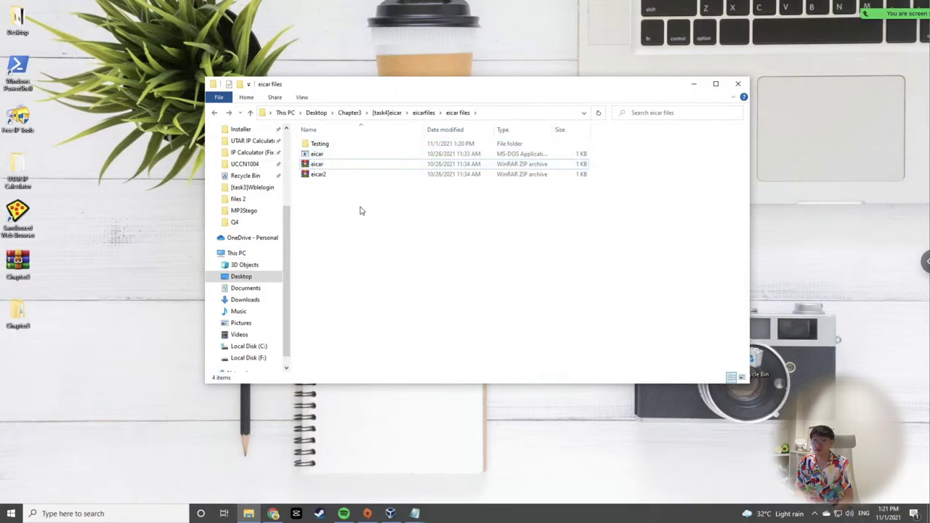
Switch to the TryHackMe room in Chrome and open the VirusTotal link from Task 4's question about scanning eicar.com.
{"action": "left_click", "coordinate": [273, 514]}
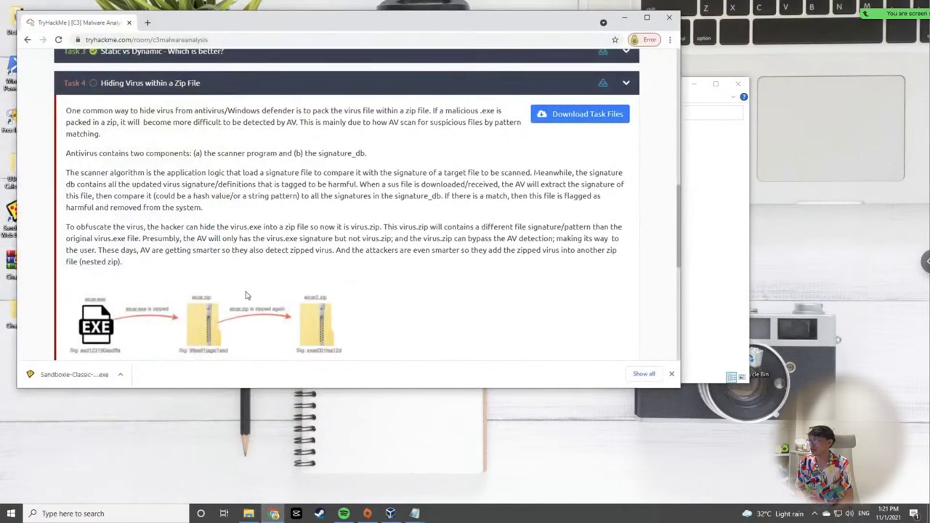
{"action": "scroll", "coordinate": [284, 268], "scroll_direction": "down", "scroll_amount": 3}
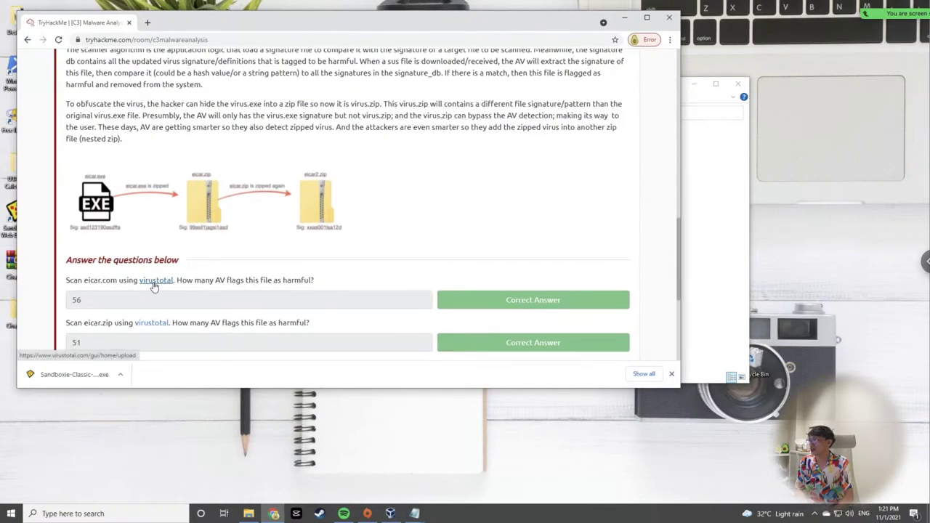
{"action": "left_click", "coordinate": [154, 282]}
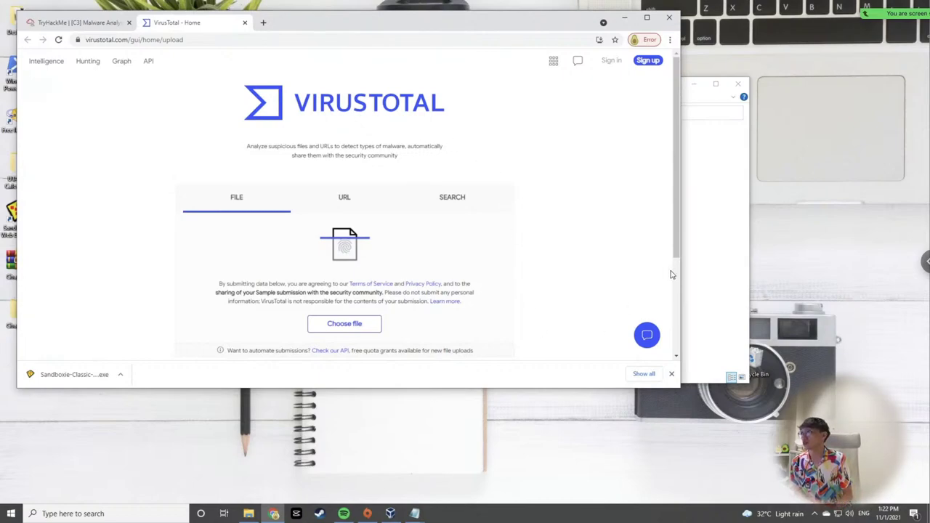
Move the eicar files window aside from the VirusTotal page and submit the eicar application for scanning.
{"action": "left_click", "coordinate": [704, 251]}
{"action": "left_click_drag", "start_coordinate": [457, 89], "coordinate": [624, 188]}
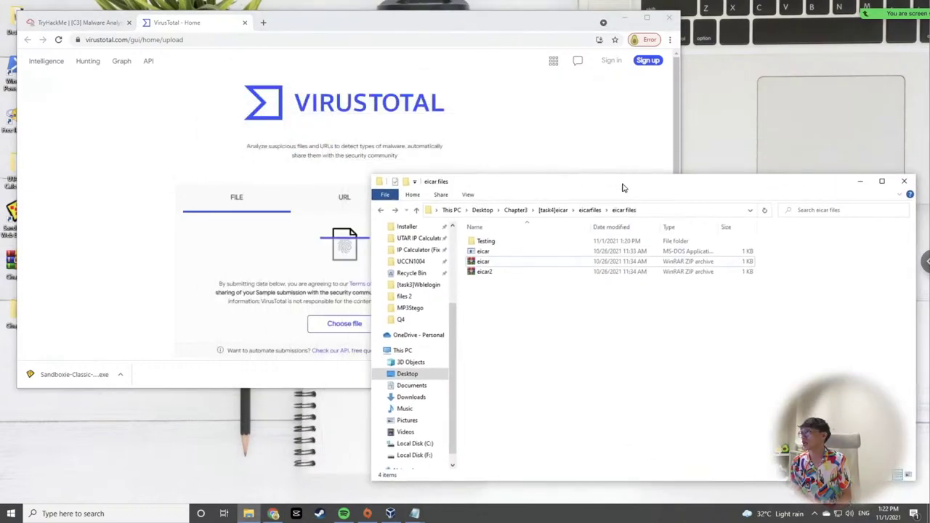
{"action": "left_click", "coordinate": [485, 253]}
{"action": "left_click_drag", "start_coordinate": [487, 256], "coordinate": [281, 201]}
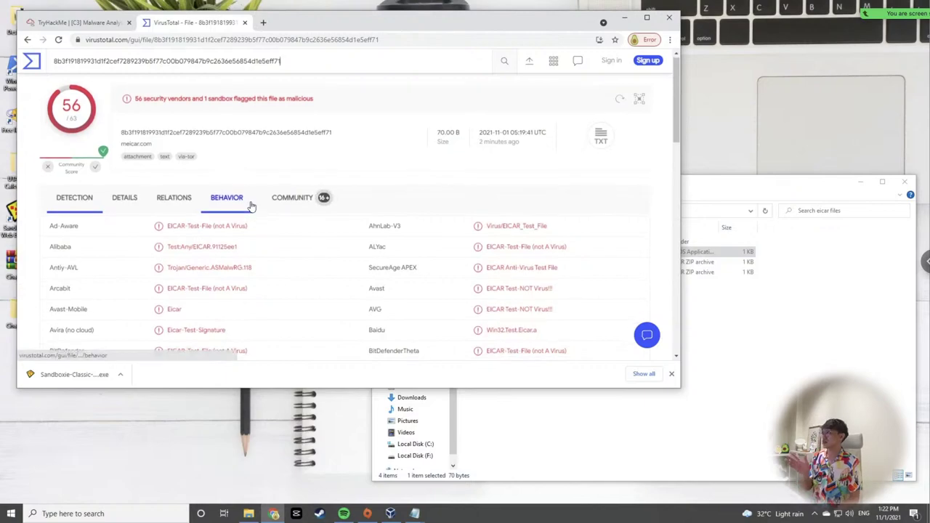
Examine the detection score and the vendor verdicts in the eicar scan report, and highlight part of Avast's verdict.
{"action": "scroll", "coordinate": [254, 211], "scroll_direction": "down", "scroll_amount": 2}
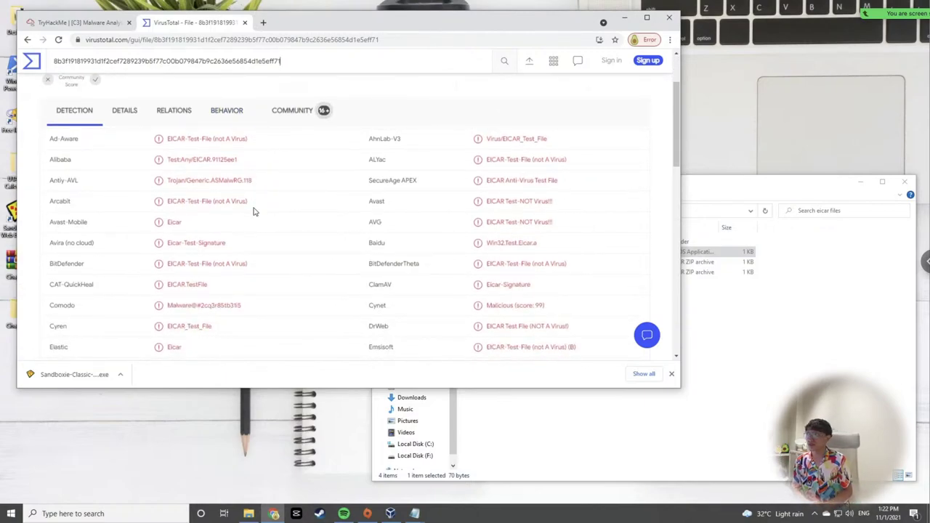
{"action": "scroll", "coordinate": [254, 210], "scroll_direction": "up", "scroll_amount": 2}
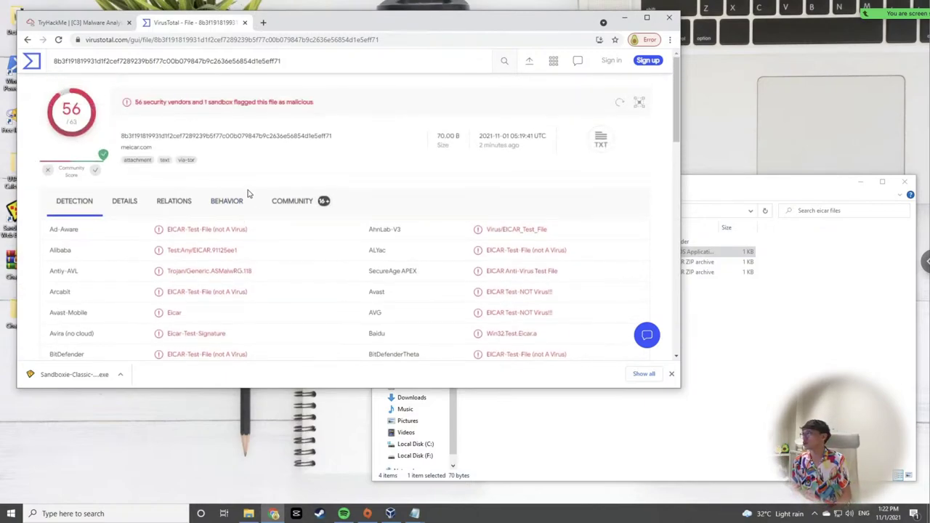
{"action": "double_click", "coordinate": [75, 122]}
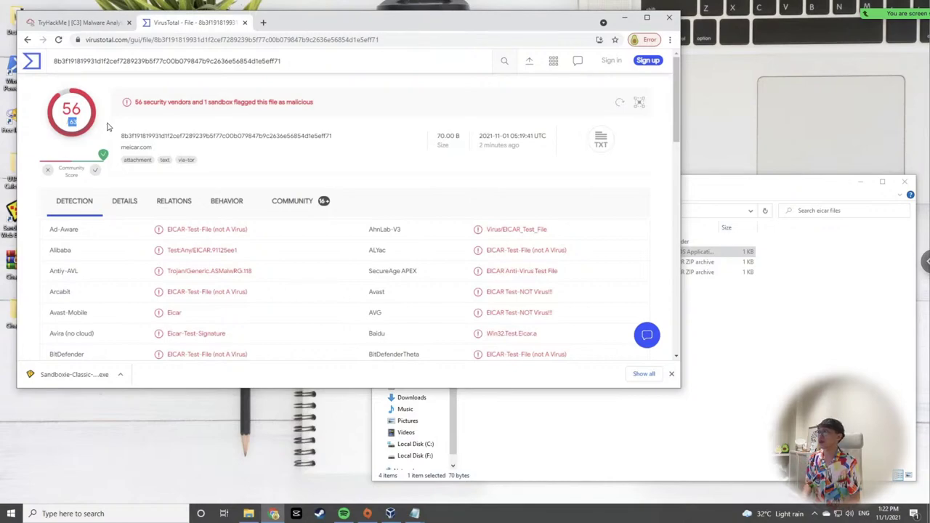
{"action": "scroll", "coordinate": [338, 175], "scroll_direction": "down", "scroll_amount": 2}
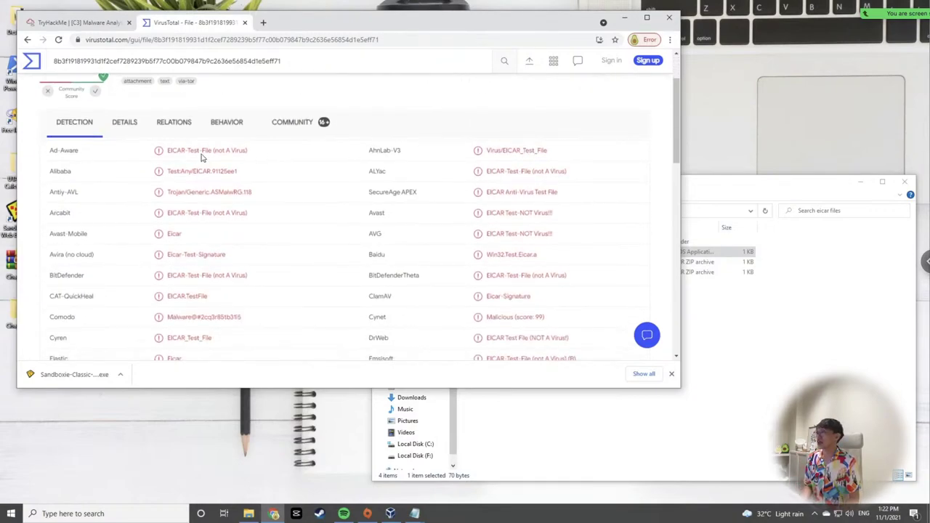
{"action": "scroll", "coordinate": [242, 183], "scroll_direction": "down", "scroll_amount": 1}
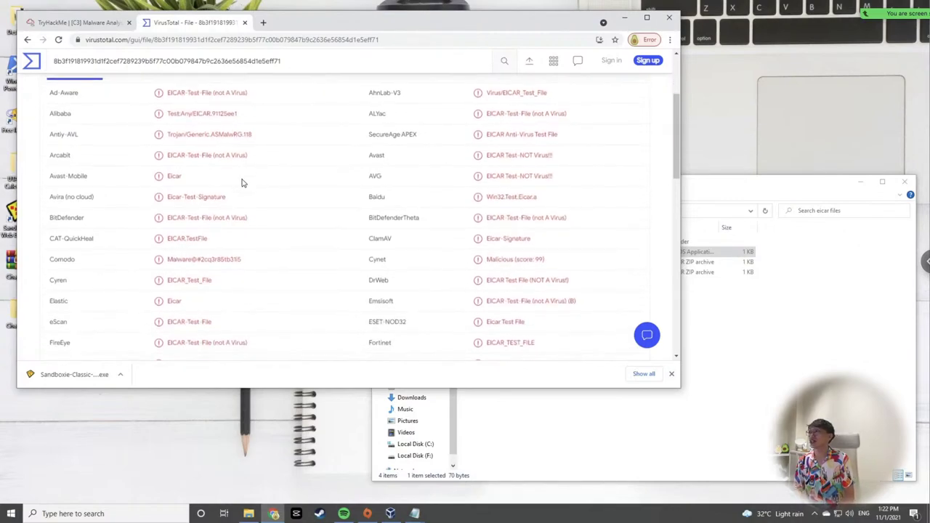
{"action": "scroll", "coordinate": [243, 183], "scroll_direction": "down", "scroll_amount": 1}
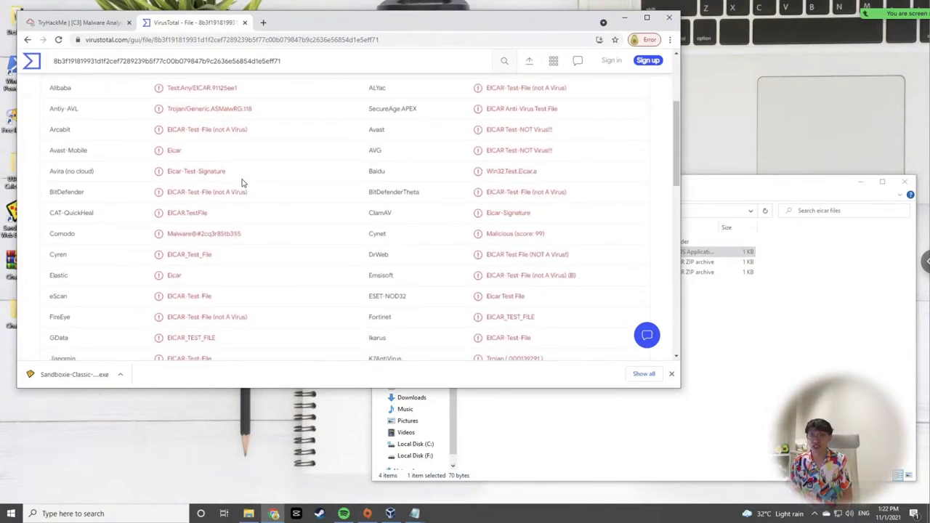
{"action": "scroll", "coordinate": [243, 183], "scroll_direction": "down", "scroll_amount": 10}
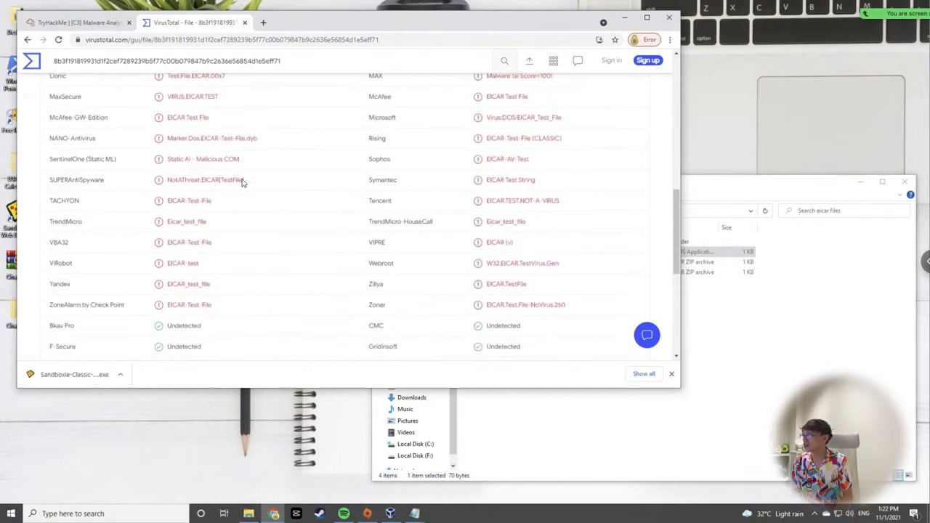
{"action": "scroll", "coordinate": [242, 183], "scroll_direction": "down", "scroll_amount": 1}
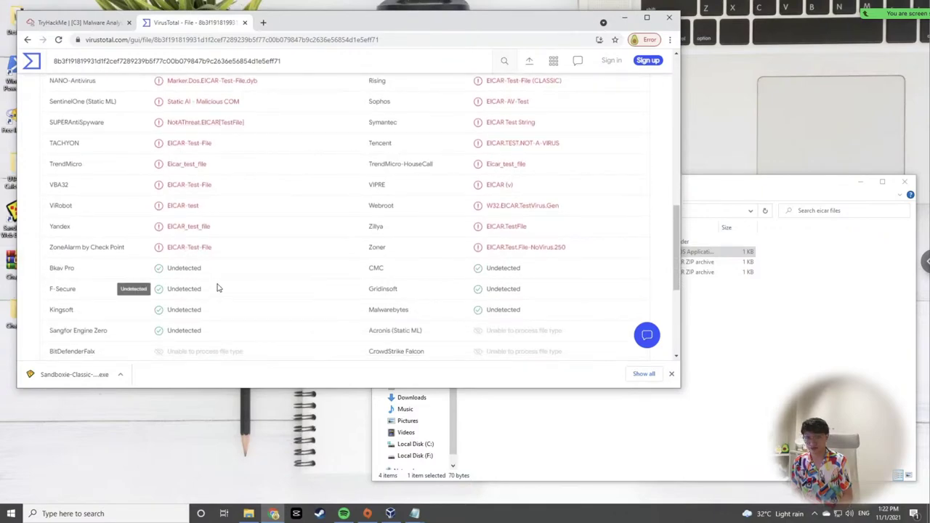
{"action": "scroll", "coordinate": [216, 289], "scroll_direction": "up", "scroll_amount": 10}
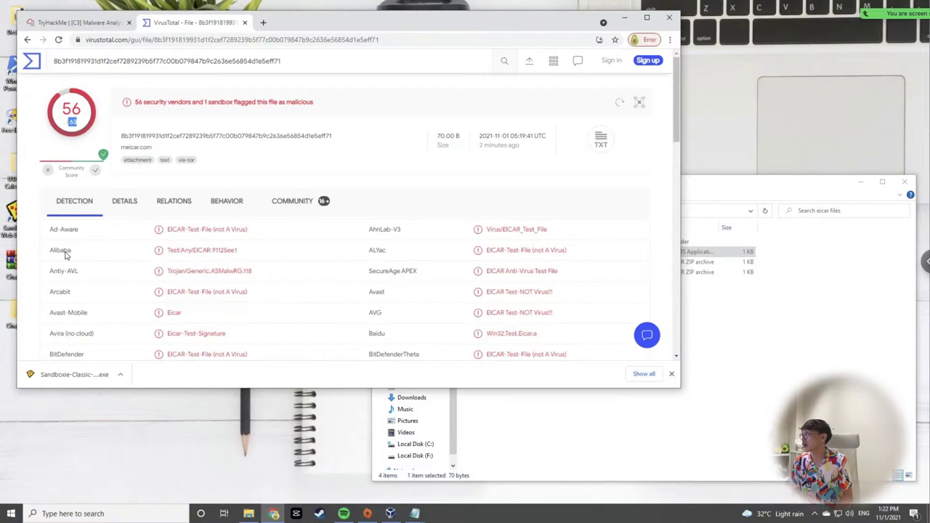
{"action": "scroll", "coordinate": [348, 253], "scroll_direction": "down", "scroll_amount": 1}
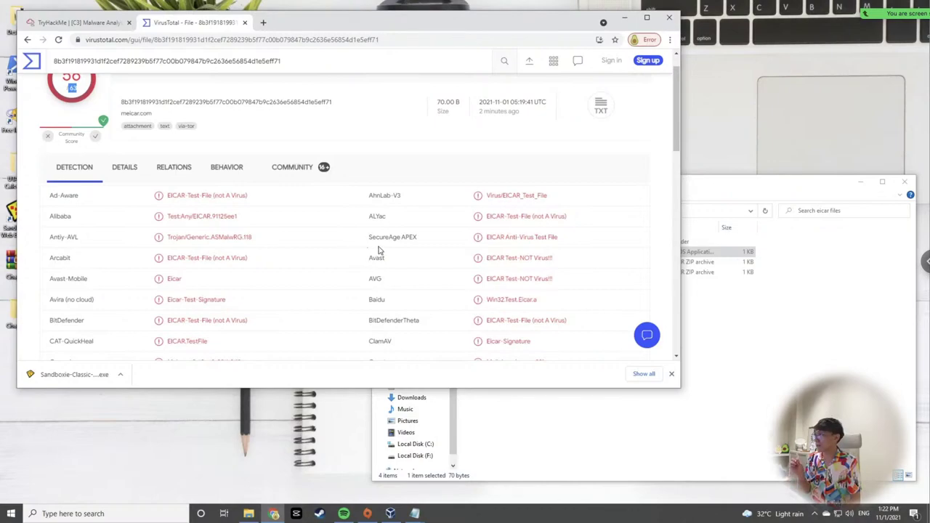
{"action": "left_click_drag", "start_coordinate": [519, 256], "coordinate": [557, 256]}
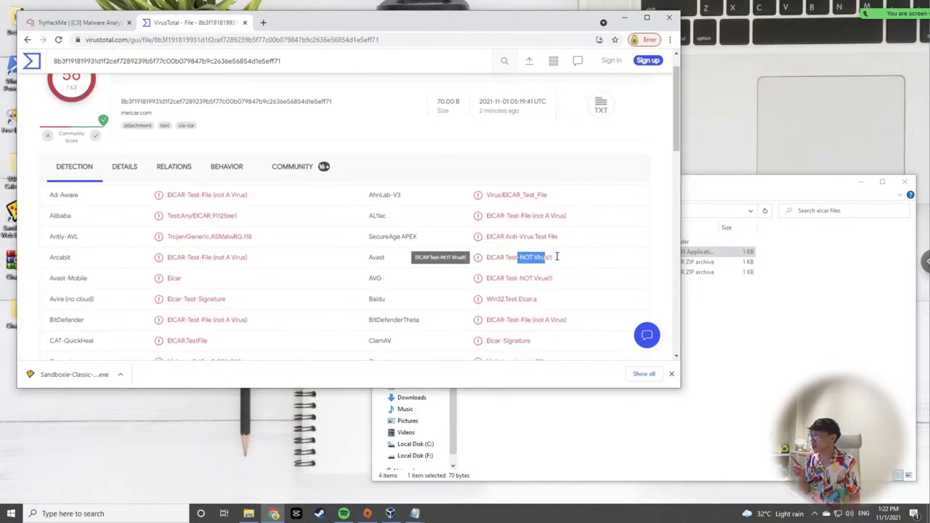
Highlight AVG's verdict in the eicar application's scan report and review the remaining vendor verdicts, including the undetected and unprocessed entries.
{"action": "left_click_drag", "start_coordinate": [516, 279], "coordinate": [564, 282]}
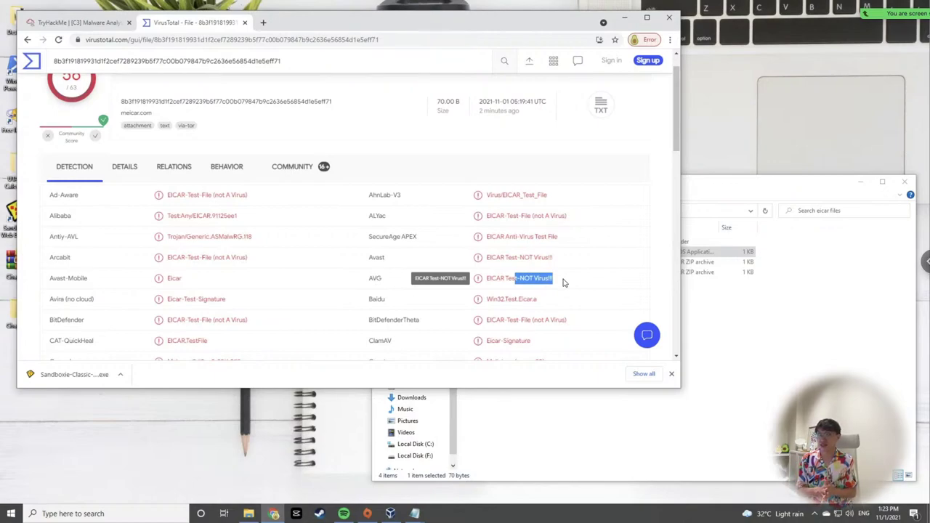
{"action": "left_click", "coordinate": [611, 285]}
{"action": "left_click_drag", "start_coordinate": [556, 281], "coordinate": [488, 278]}
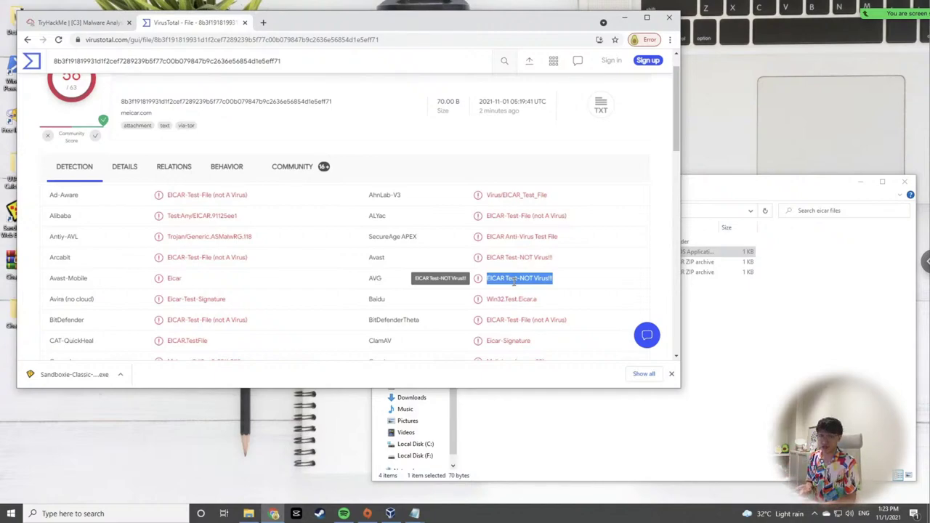
{"action": "left_click_drag", "start_coordinate": [520, 281], "coordinate": [557, 282]}
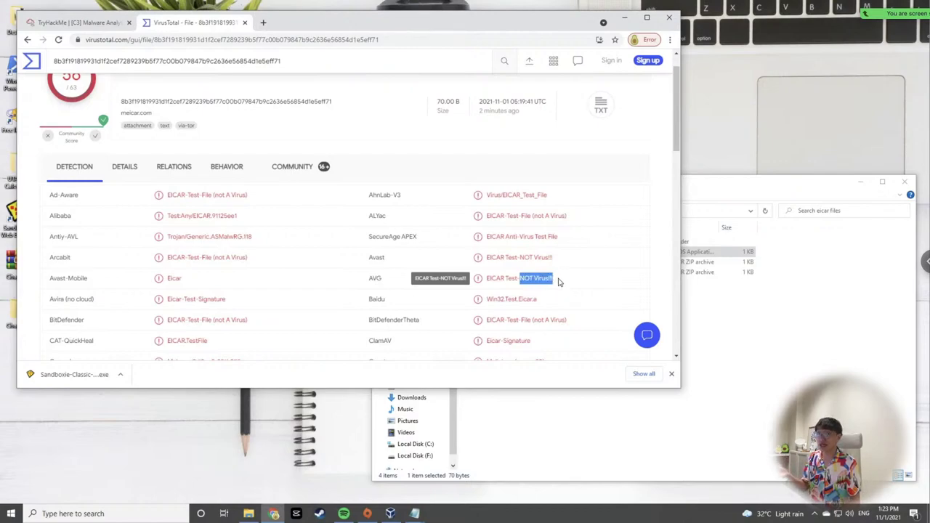
{"action": "left_click", "coordinate": [560, 281]}
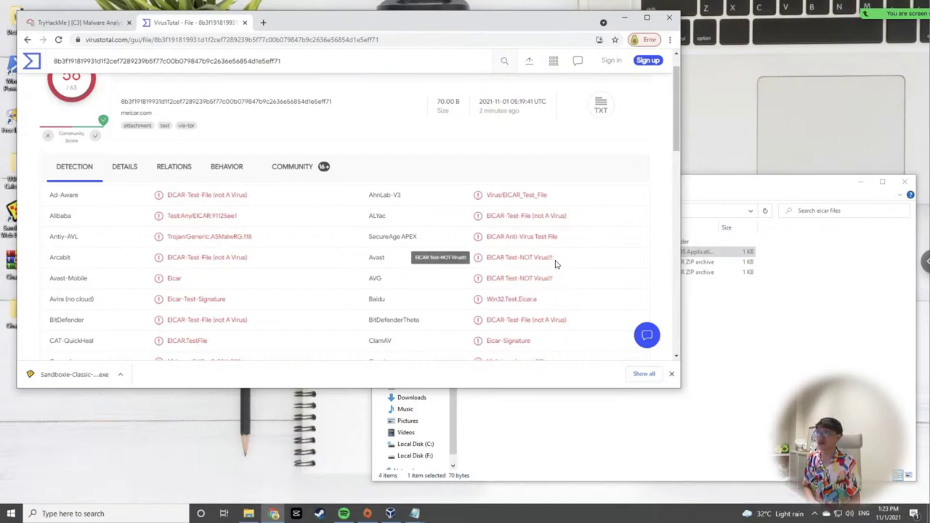
{"action": "scroll", "coordinate": [556, 264], "scroll_direction": "down", "scroll_amount": 1}
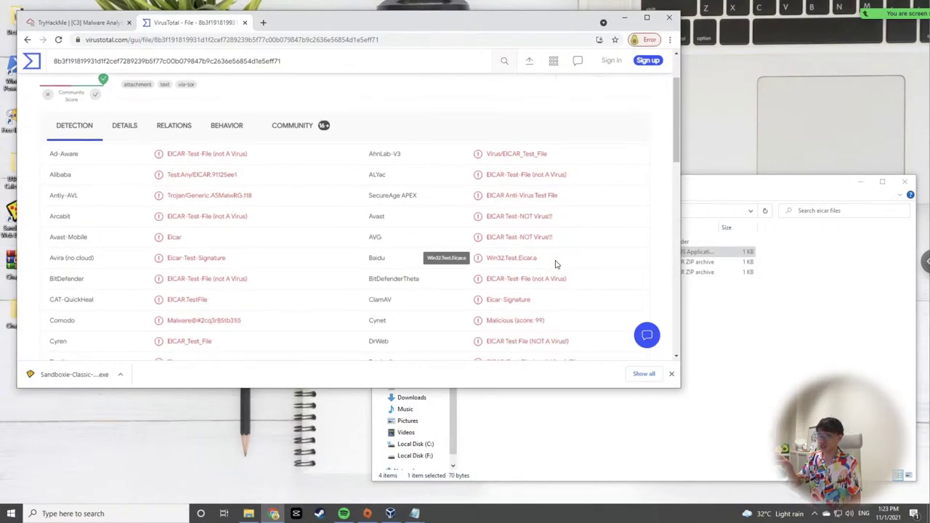
{"action": "scroll", "coordinate": [556, 264], "scroll_direction": "down", "scroll_amount": 10}
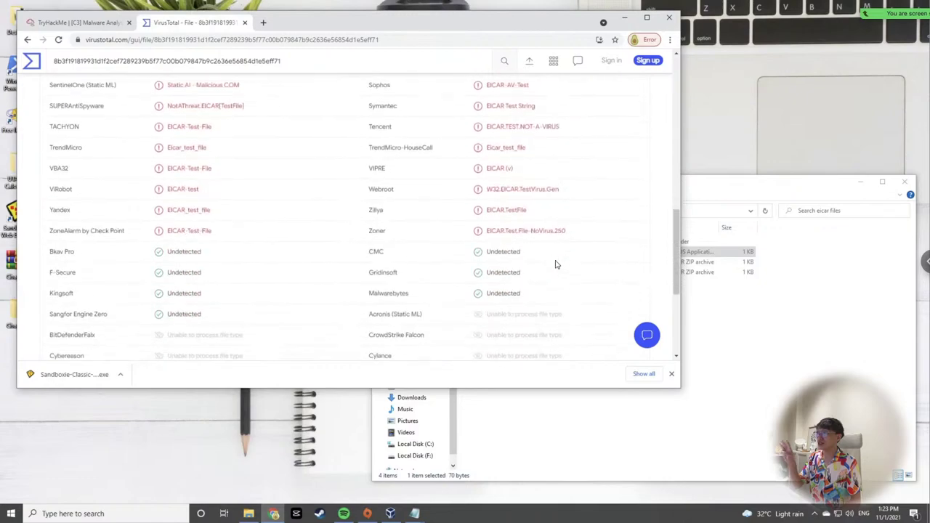
{"action": "scroll", "coordinate": [556, 263], "scroll_direction": "down", "scroll_amount": 1}
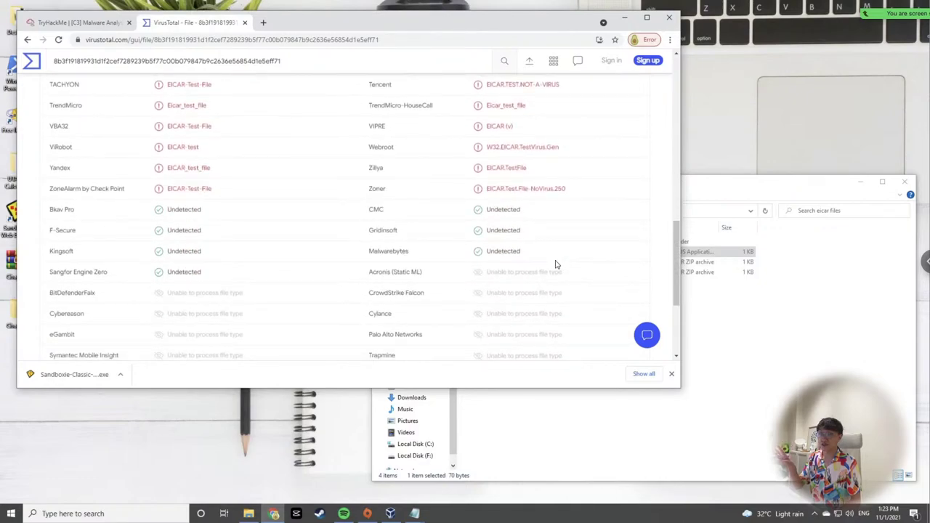
{"action": "key", "text": "Home"}
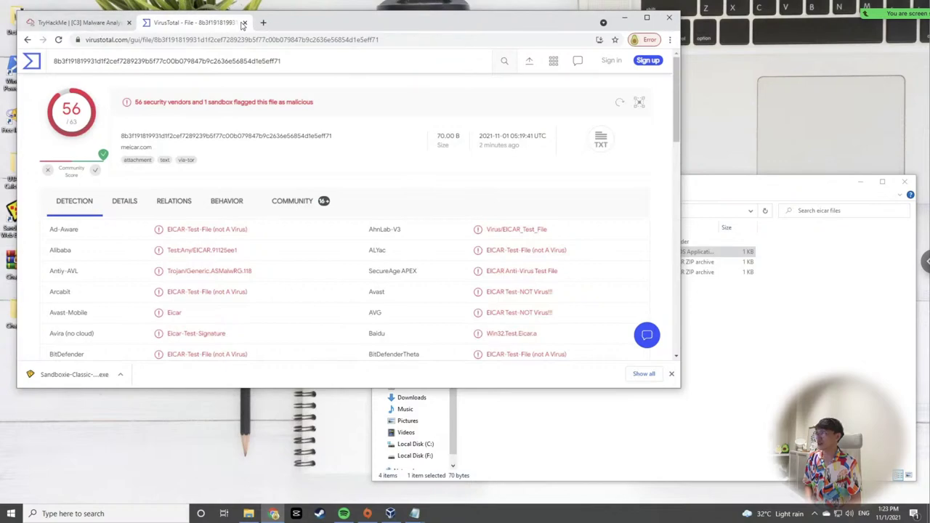
Submit the eicar ZIP archive from the eicar files folder to VirusTotal and highlight its detection score.
{"action": "left_click", "coordinate": [775, 359]}
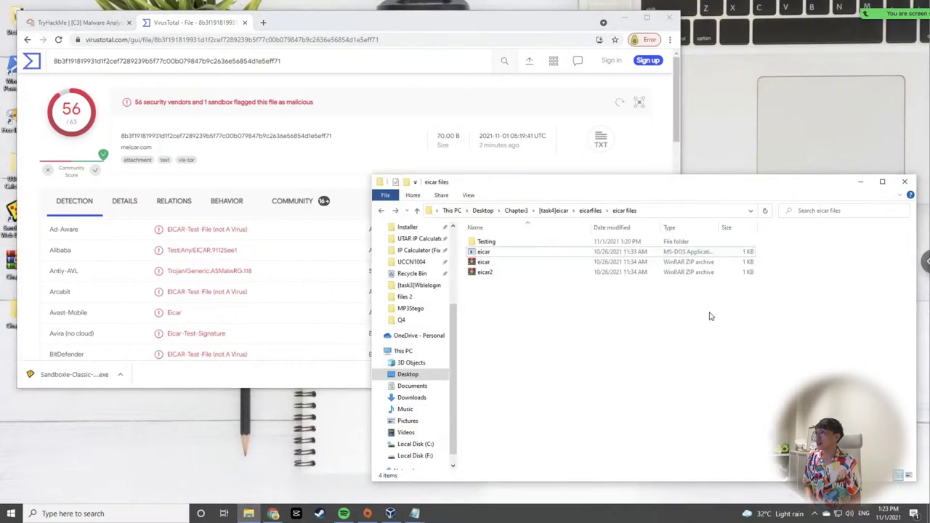
{"action": "left_click", "coordinate": [529, 261]}
{"action": "left_click_drag", "start_coordinate": [529, 262], "coordinate": [309, 197]}
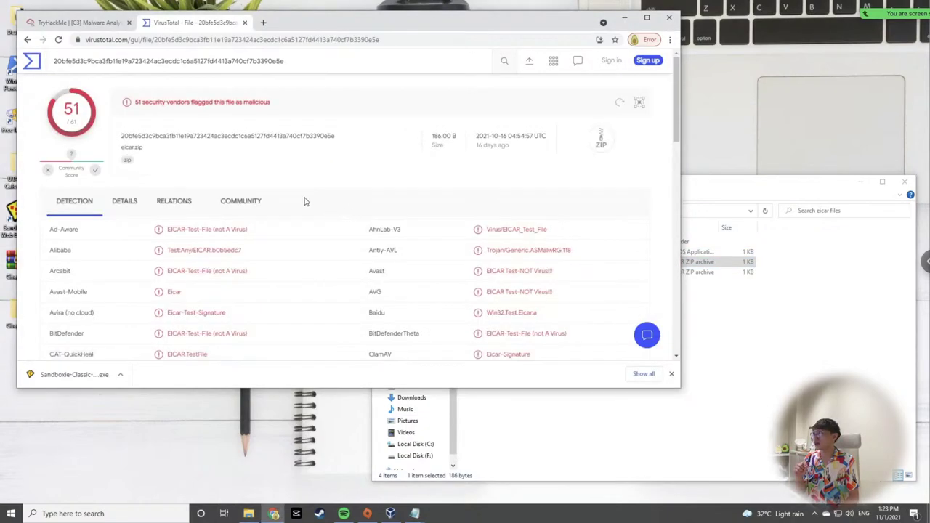
{"action": "double_click", "coordinate": [75, 109]}
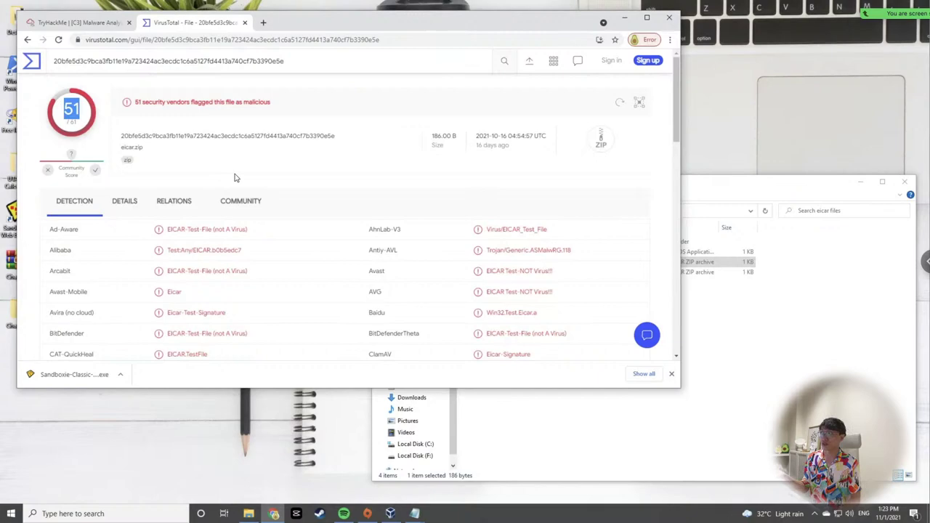
{"action": "left_click", "coordinate": [450, 227]}
Submit the eicar2 ZIP archive from the eicar files folder to VirusTotal and view its detection score.
{"action": "left_click", "coordinate": [732, 301]}
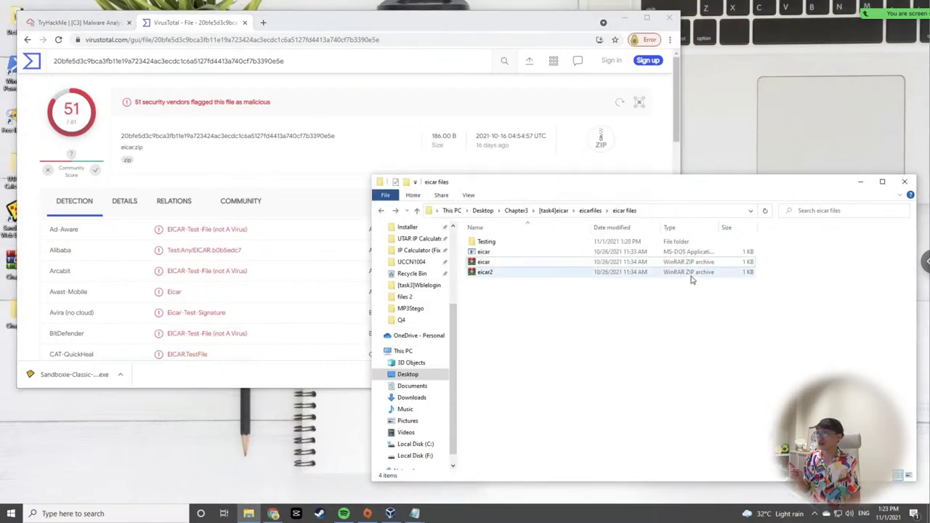
{"action": "left_click", "coordinate": [669, 275]}
{"action": "left_click_drag", "start_coordinate": [669, 275], "coordinate": [288, 191]}
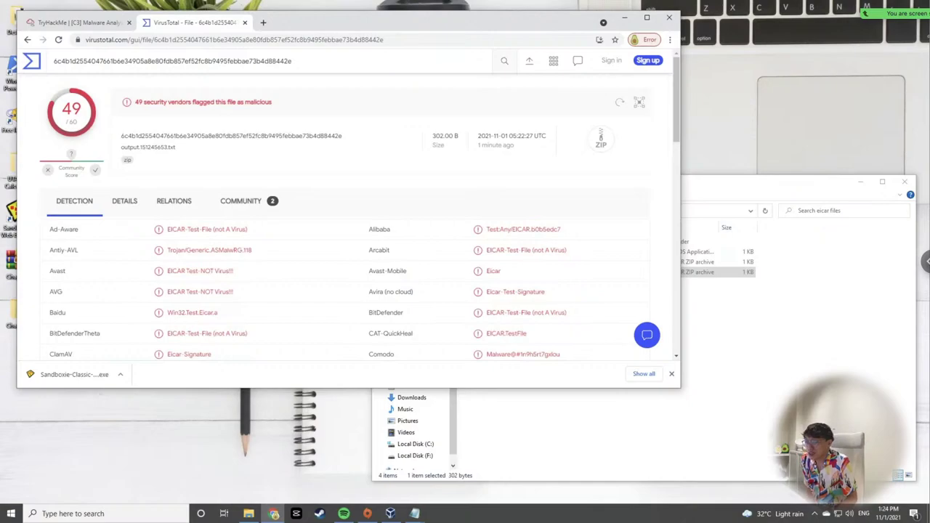
{"action": "left_click", "coordinate": [274, 514]}
{"action": "left_click", "coordinate": [274, 514]}
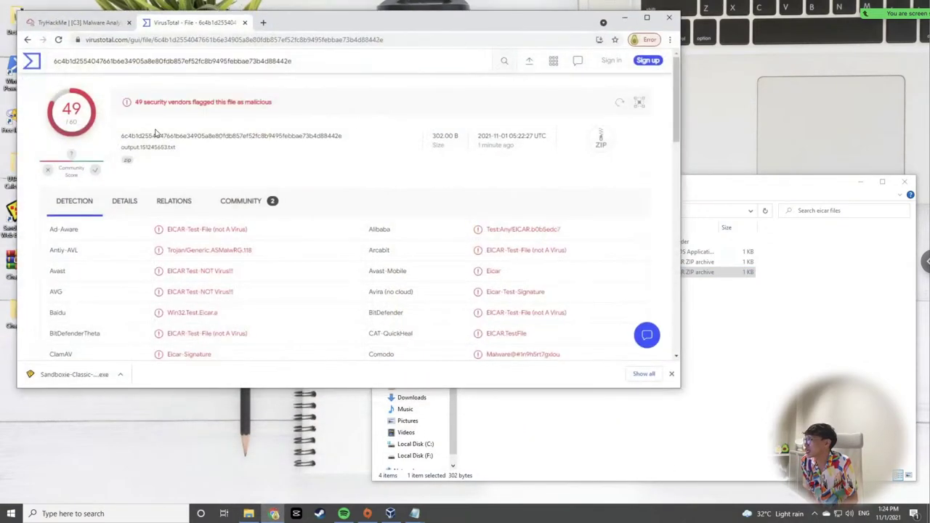
Return to the TryHackMe room, review Task 4's questions and highlight eicar.com in the bonus question about Gmail.
{"action": "left_click", "coordinate": [76, 22]}
{"action": "scroll", "coordinate": [343, 281], "scroll_direction": "down", "scroll_amount": 1}
{"action": "scroll", "coordinate": [343, 281], "scroll_direction": "down", "scroll_amount": 2}
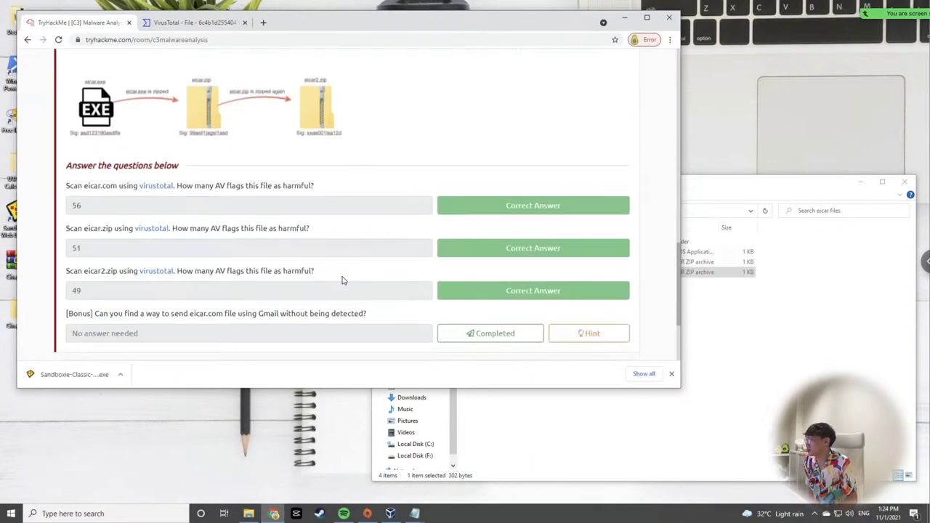
{"action": "left_click_drag", "start_coordinate": [187, 256], "coordinate": [224, 256]}
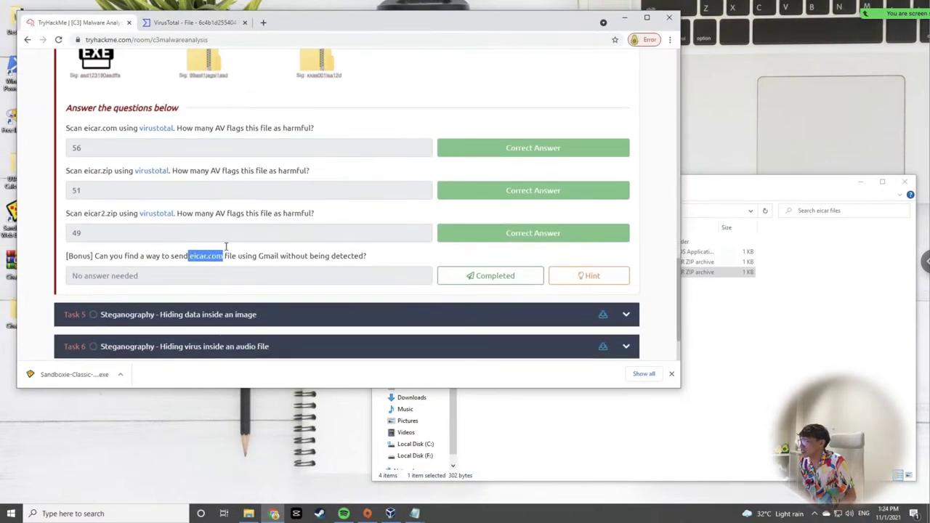
Sign in to the utar.edu.my Google account from a new tab and continue in a new Chrome profile with its default theme colour.
{"action": "left_click", "coordinate": [262, 22]}
{"action": "left_click", "coordinate": [651, 85]}
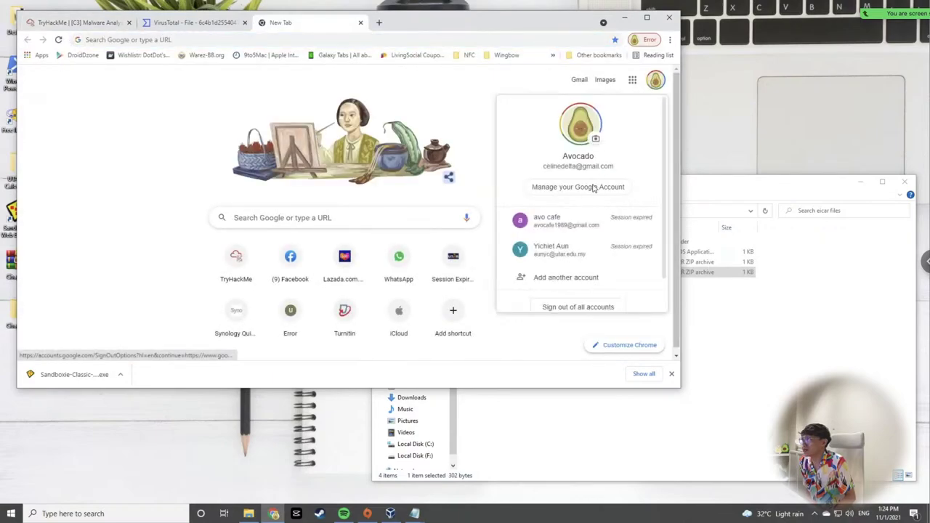
{"action": "left_click", "coordinate": [585, 247]}
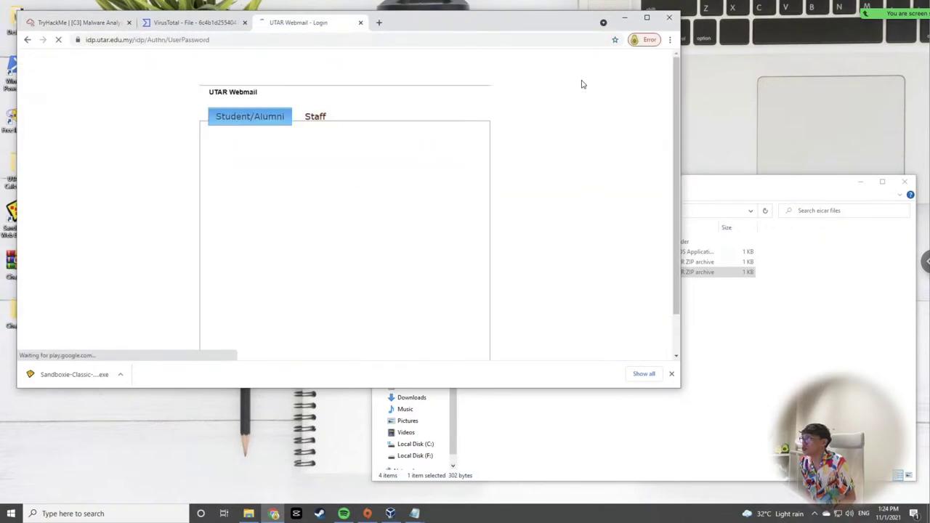
{"action": "left_click", "coordinate": [293, 173]}
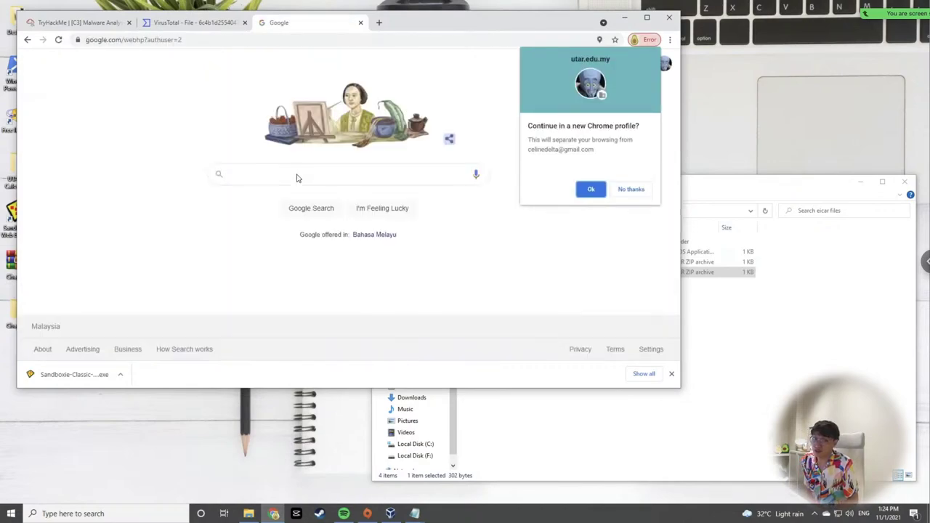
{"action": "left_click", "coordinate": [590, 189]}
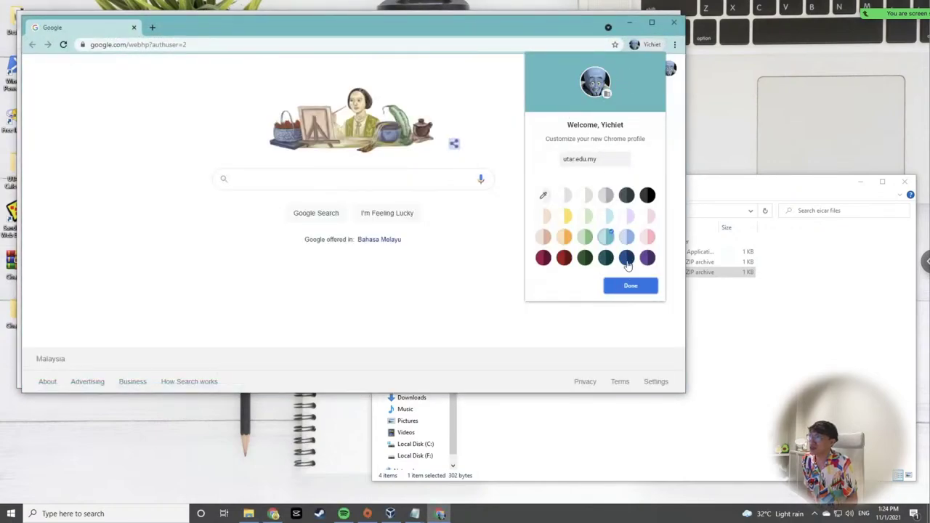
{"action": "left_click", "coordinate": [628, 286]}
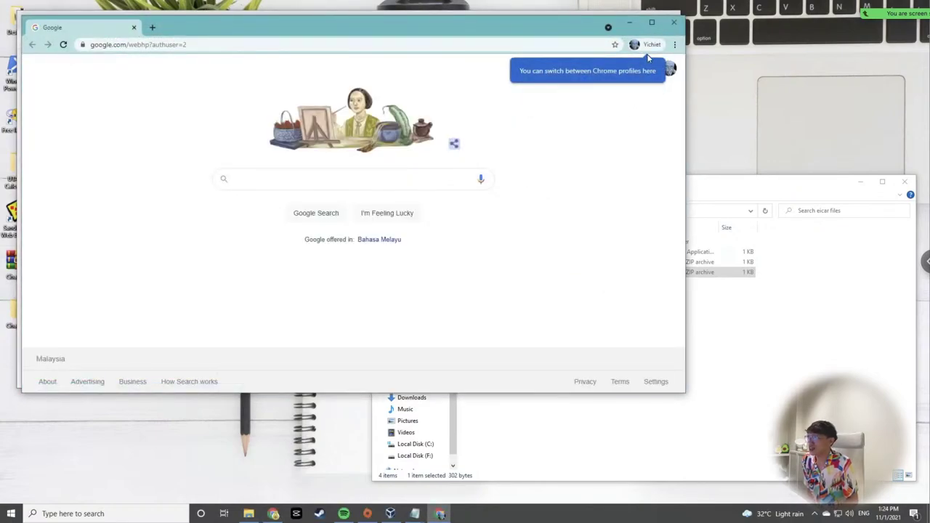
Open Gmail in the new profile and start composing a new message.
{"action": "left_click", "coordinate": [665, 70]}
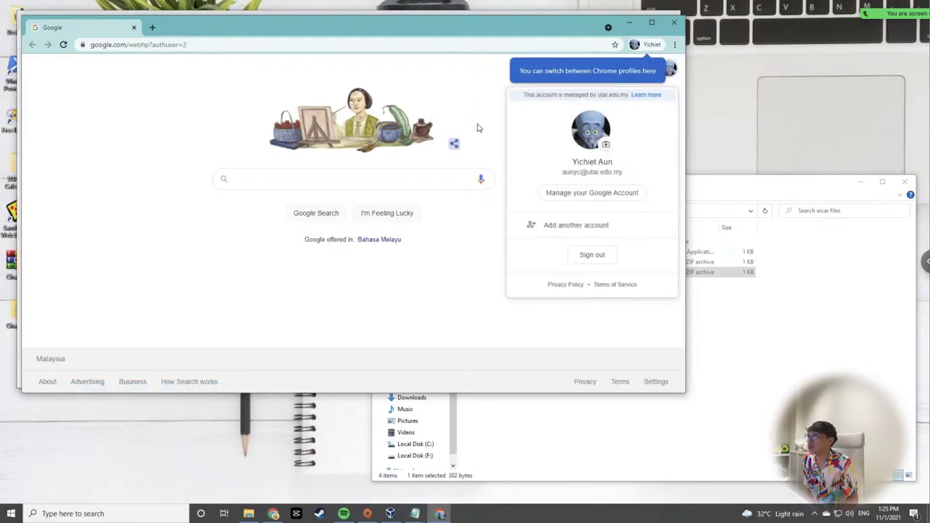
{"action": "left_click", "coordinate": [647, 45]}
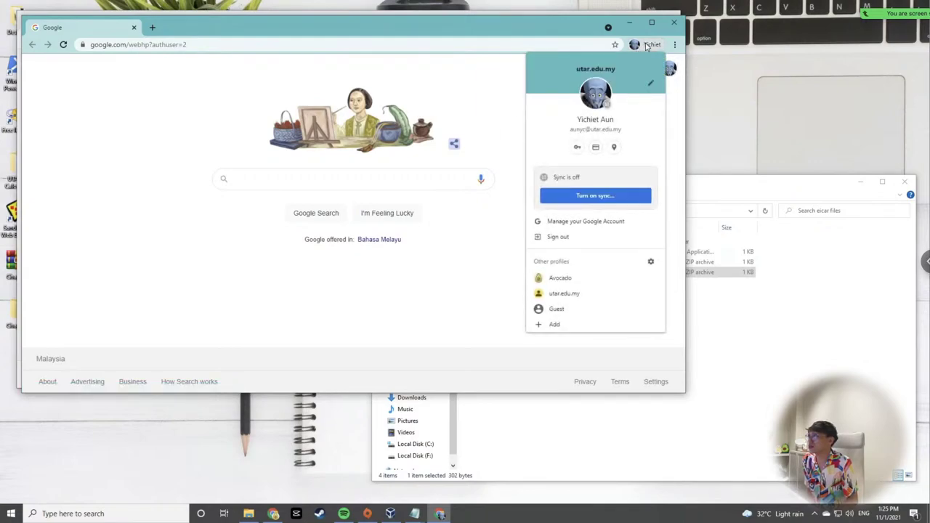
{"action": "left_click", "coordinate": [517, 110]}
{"action": "left_click", "coordinate": [590, 72]}
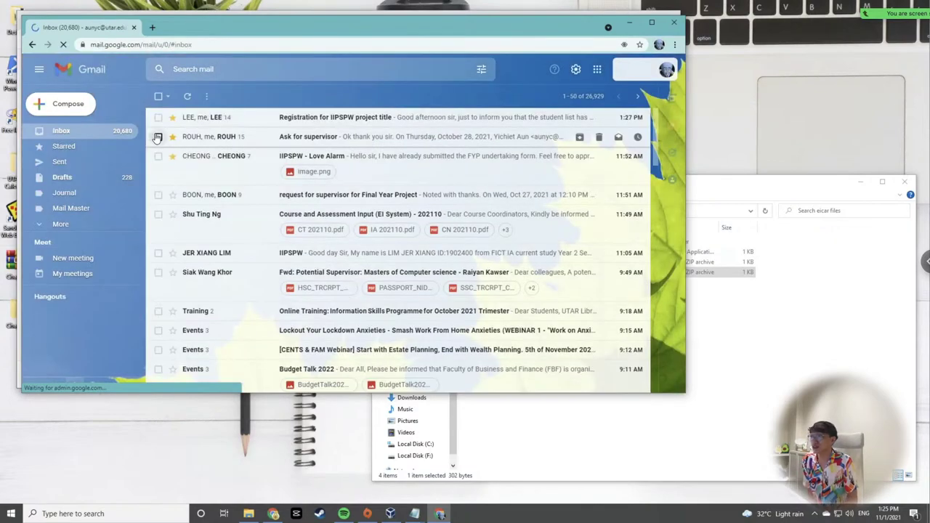
{"action": "left_click", "coordinate": [80, 104]}
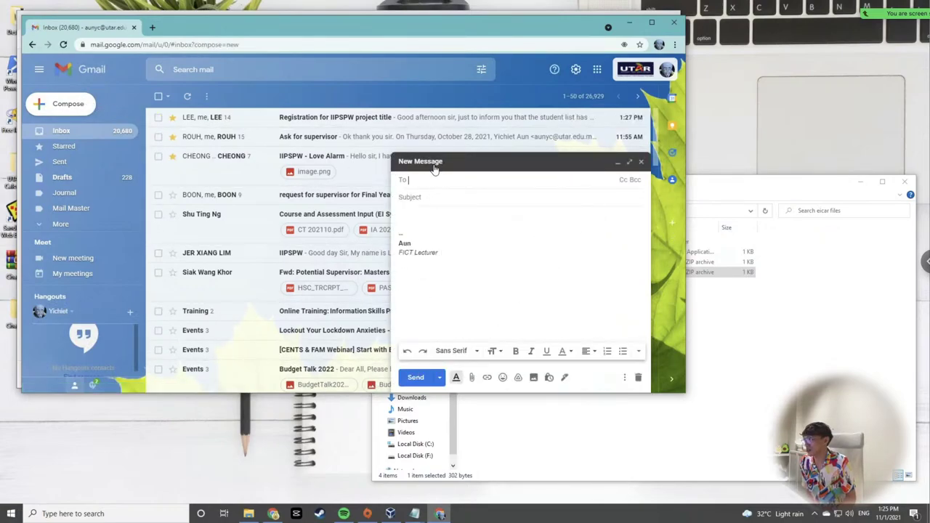
Move the eicar files window below the message draft, try to attach the eicar application, and remove that attachment.
{"action": "left_click", "coordinate": [249, 514]}
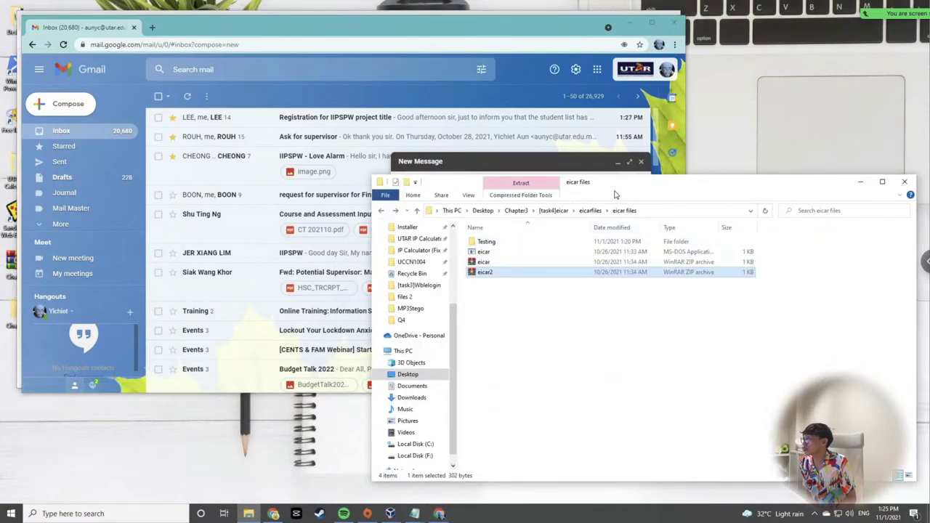
{"action": "left_click_drag", "start_coordinate": [615, 193], "coordinate": [450, 370]}
{"action": "left_click_drag", "start_coordinate": [352, 429], "coordinate": [475, 306]}
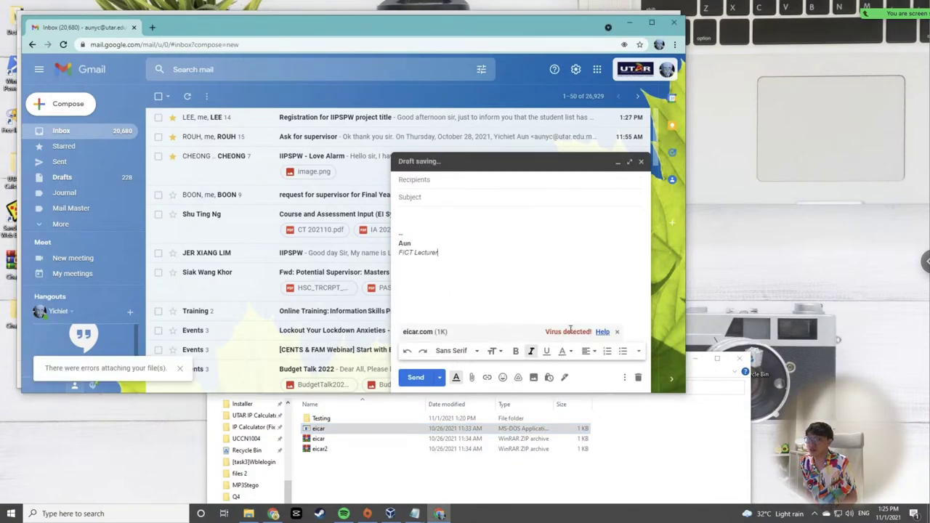
{"action": "left_click", "coordinate": [617, 331]}
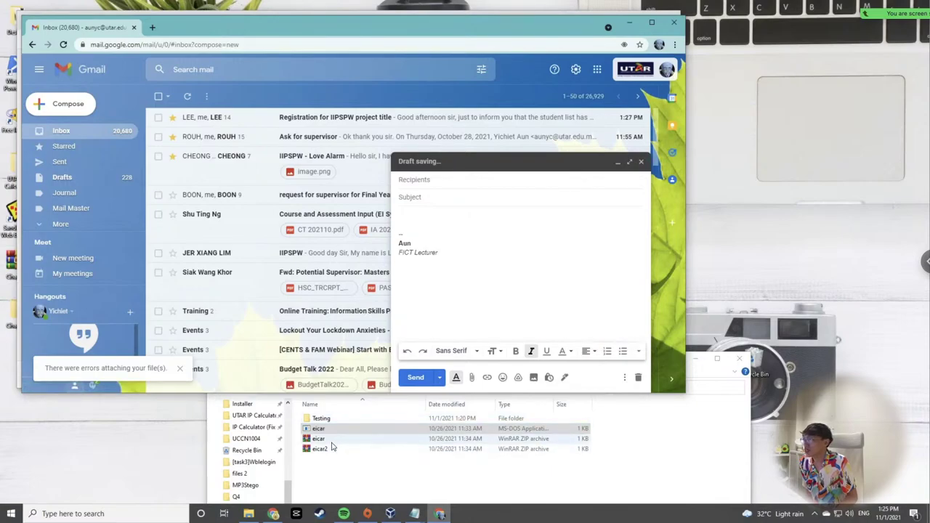
Try to attach the eicar ZIP archive to the draft, remove it, and try attaching the eicar2 ZIP archive instead.
{"action": "left_click_drag", "start_coordinate": [332, 439], "coordinate": [436, 276]}
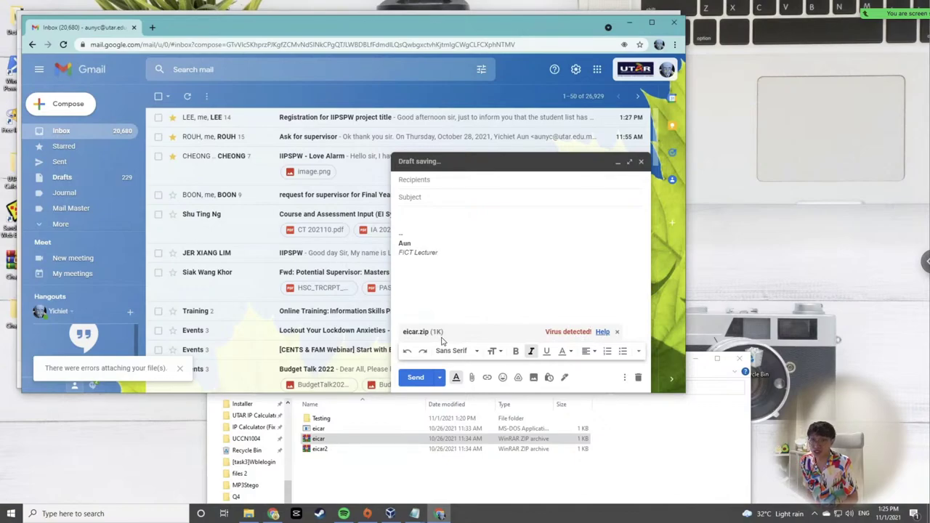
{"action": "left_click", "coordinate": [617, 331]}
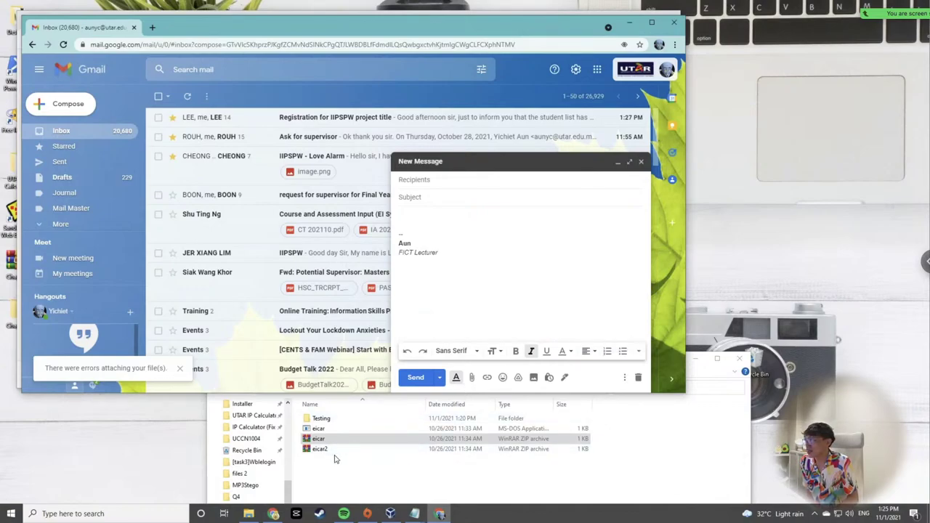
{"action": "left_click_drag", "start_coordinate": [318, 448], "coordinate": [483, 301]}
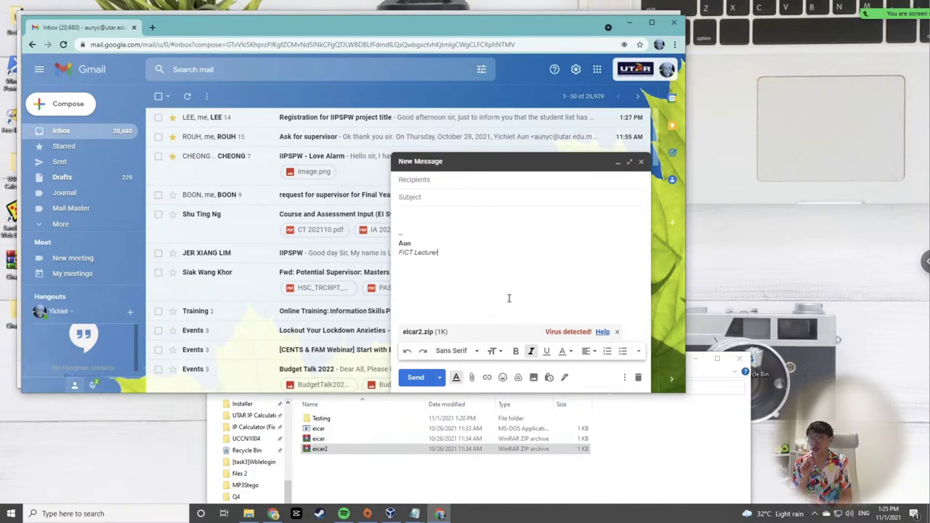
Move the Gmail window aside and return to the TryHackMe room at Task 4's bonus question.
{"action": "left_click", "coordinate": [356, 433]}
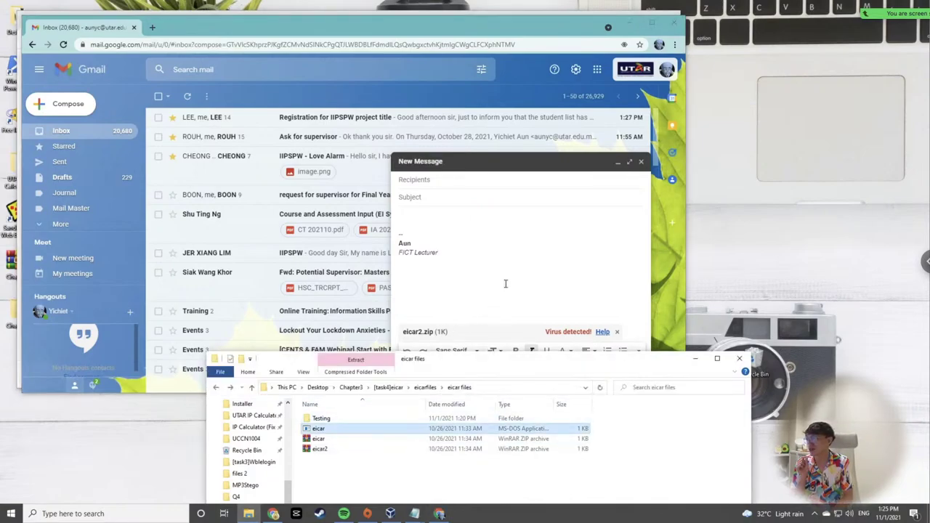
{"action": "left_click", "coordinate": [467, 308]}
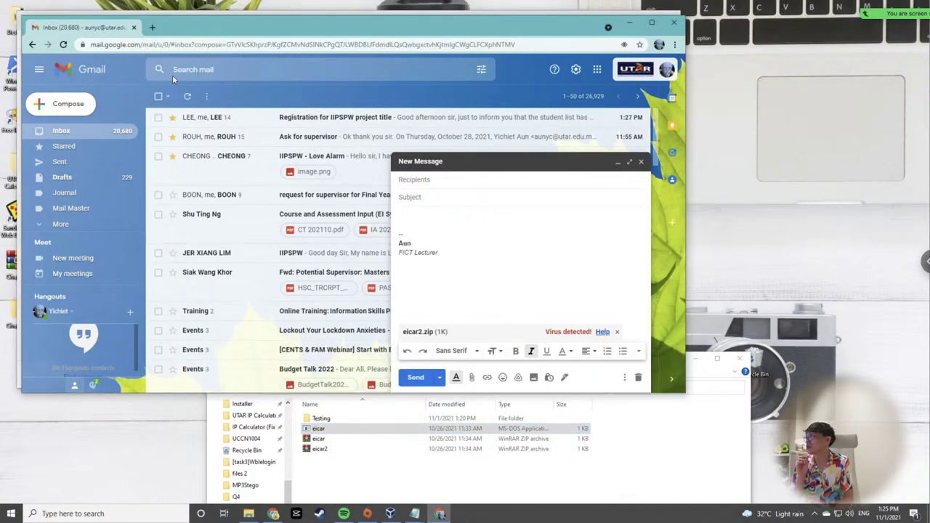
{"action": "left_click_drag", "start_coordinate": [283, 31], "coordinate": [428, 79]}
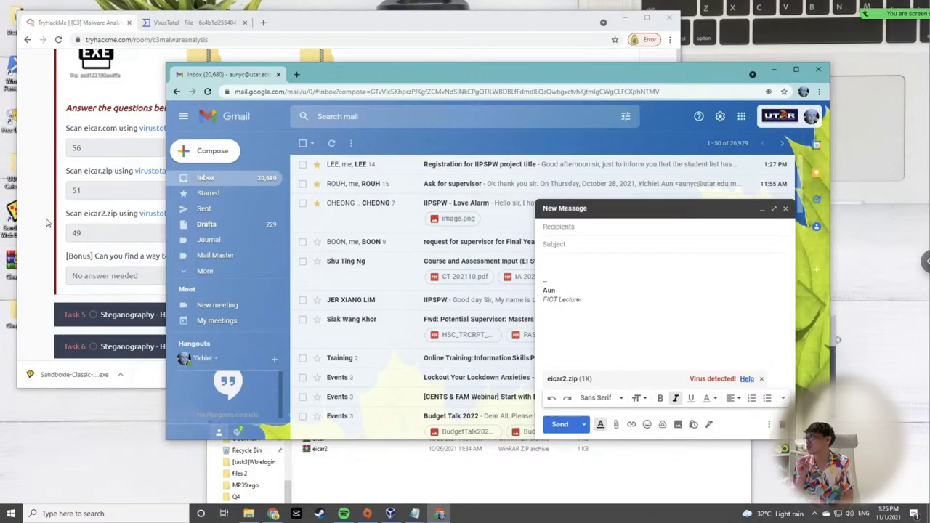
{"action": "left_click", "coordinate": [82, 212]}
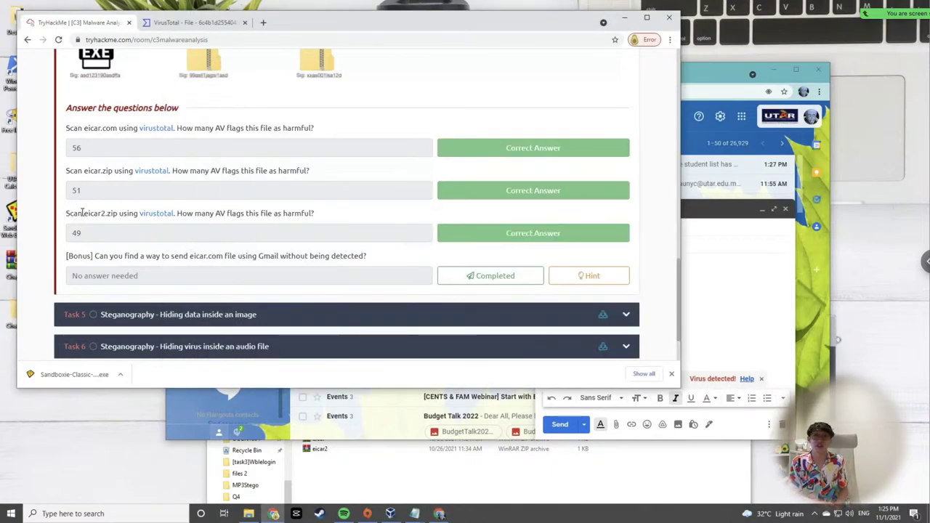
View the hint for the bonus question about sending eicar.com through Gmail, and dismiss it.
{"action": "left_click", "coordinate": [581, 281]}
{"action": "left_click", "coordinate": [364, 247]}
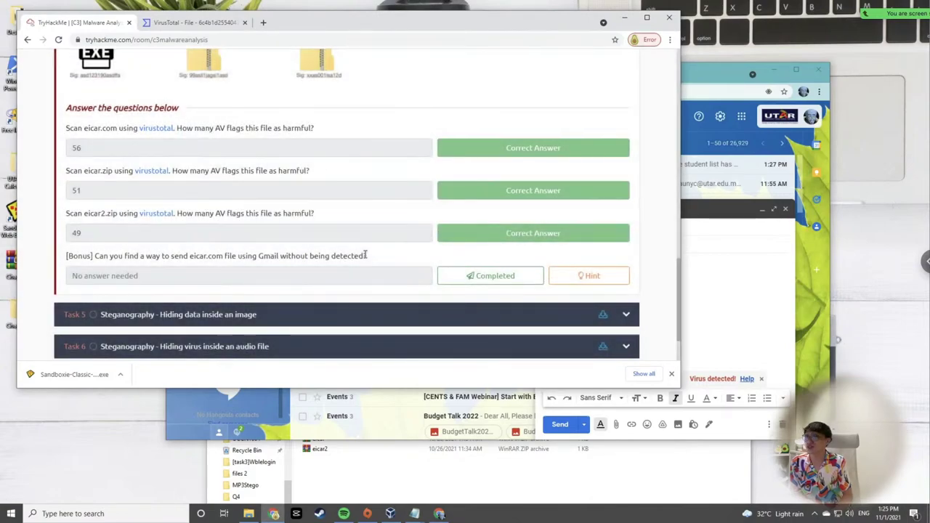
Expand Task 5, Steganography - Hiding data inside an image, and go to the start of its introduction.
{"action": "scroll", "coordinate": [365, 255], "scroll_direction": "down", "scroll_amount": 2}
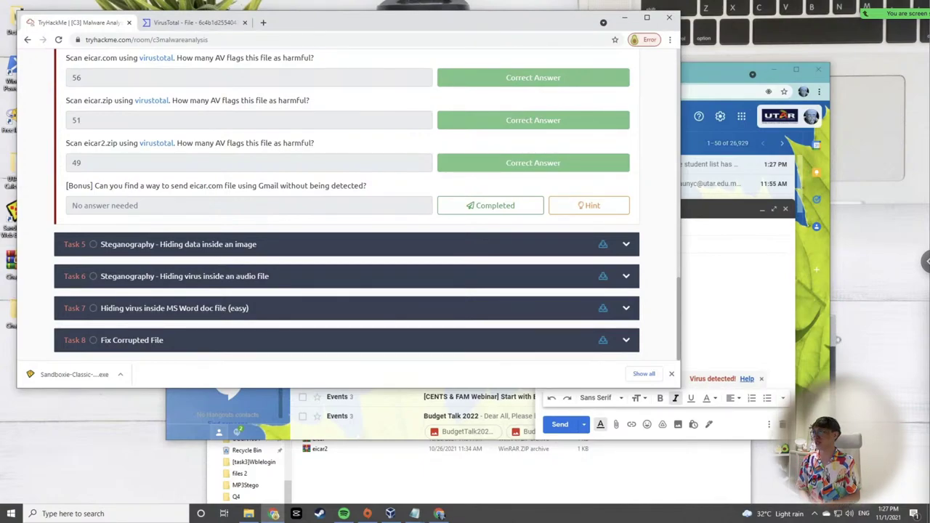
{"action": "scroll", "coordinate": [304, 205], "scroll_direction": "up", "scroll_amount": 1}
{"action": "scroll", "coordinate": [304, 205], "scroll_direction": "down", "scroll_amount": 1}
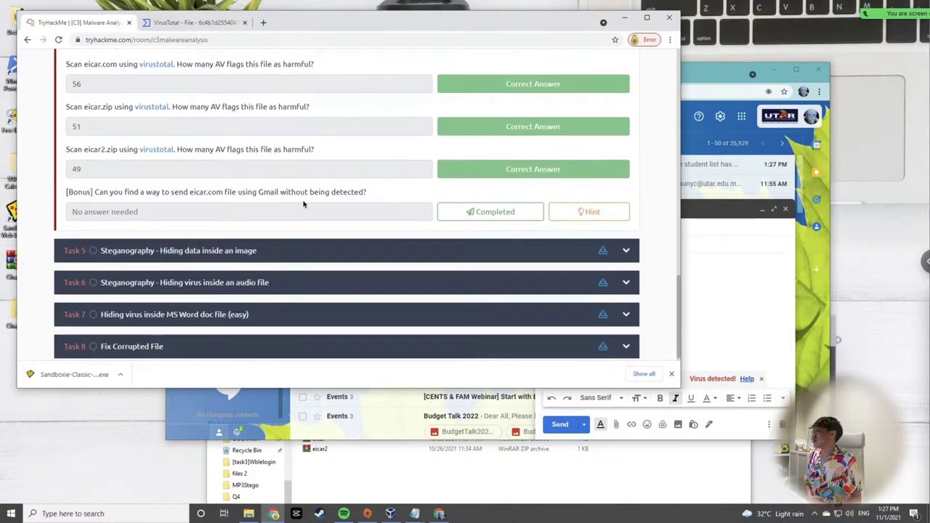
{"action": "left_click", "coordinate": [239, 250]}
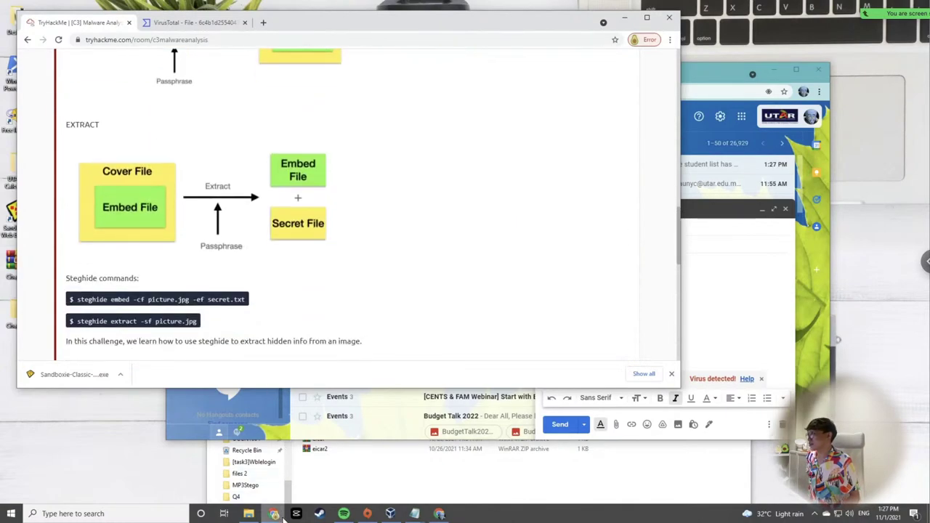
{"action": "mouse_move", "coordinate": [275, 514]}
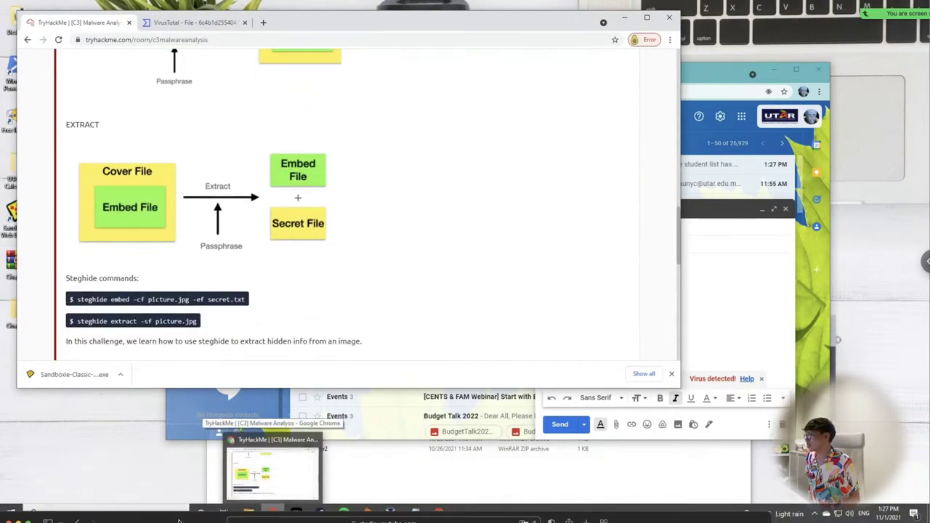
{"action": "scroll", "coordinate": [352, 266], "scroll_direction": "up", "scroll_amount": 3}
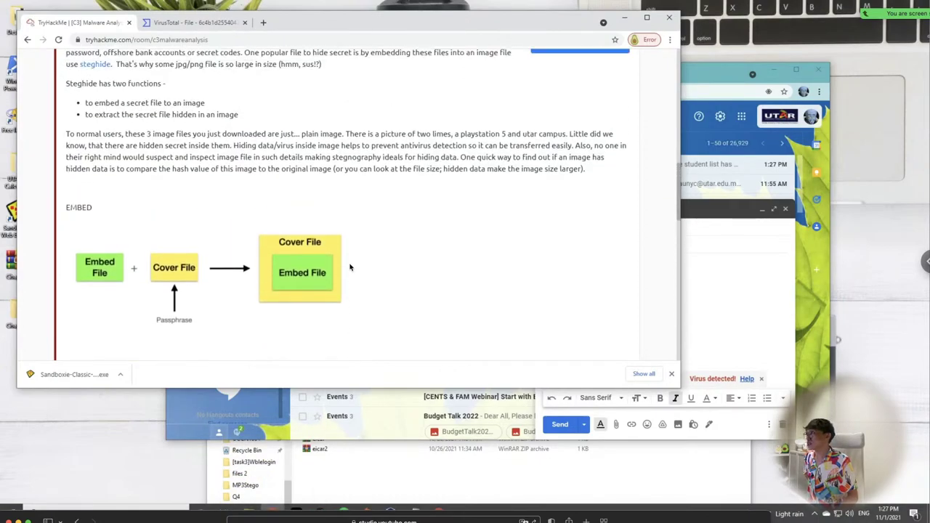
{"action": "scroll", "coordinate": [350, 268], "scroll_direction": "up", "scroll_amount": 5}
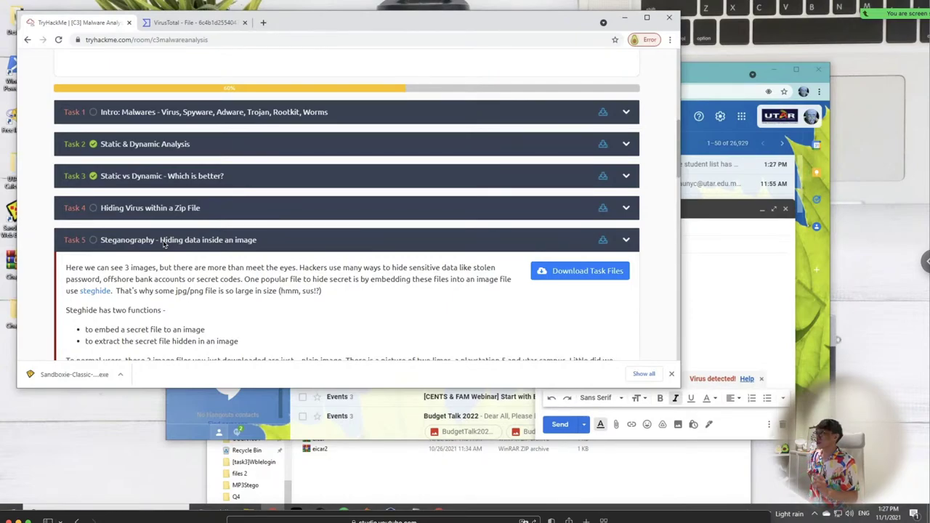
{"action": "left_click", "coordinate": [114, 245]}
{"action": "left_click", "coordinate": [122, 245]}
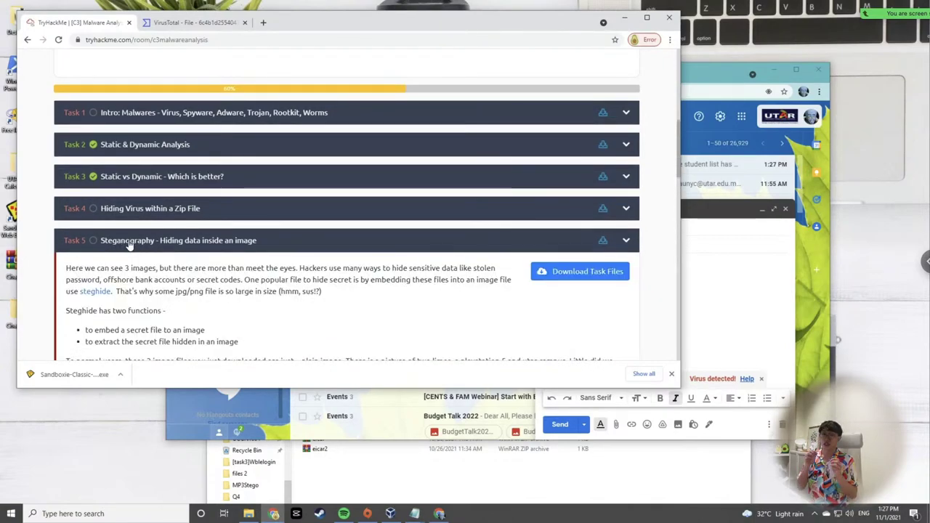